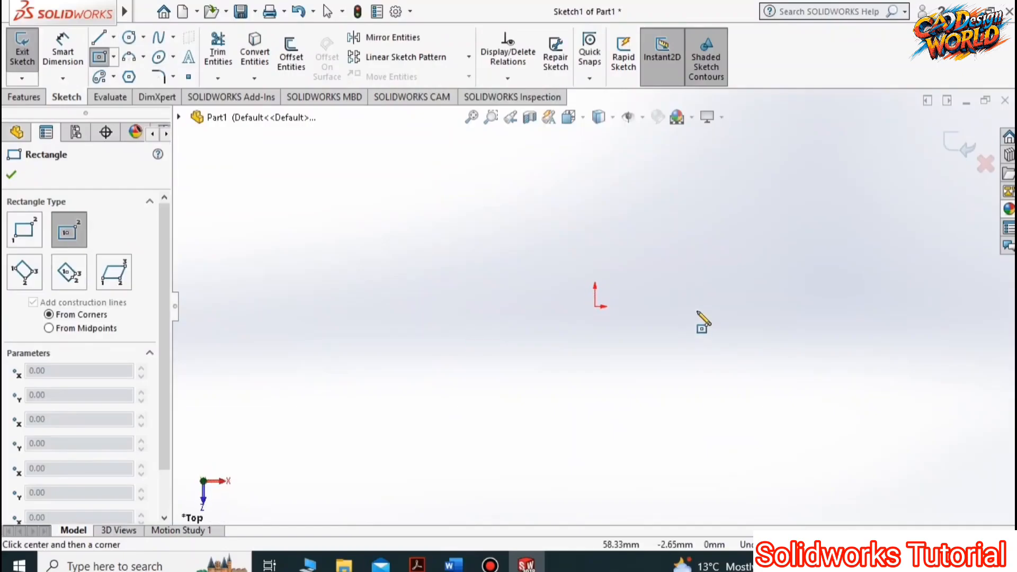
Sketch a center rectangle about 146 mm wide on the origin and set its width to 38 mm.
click(594, 307)
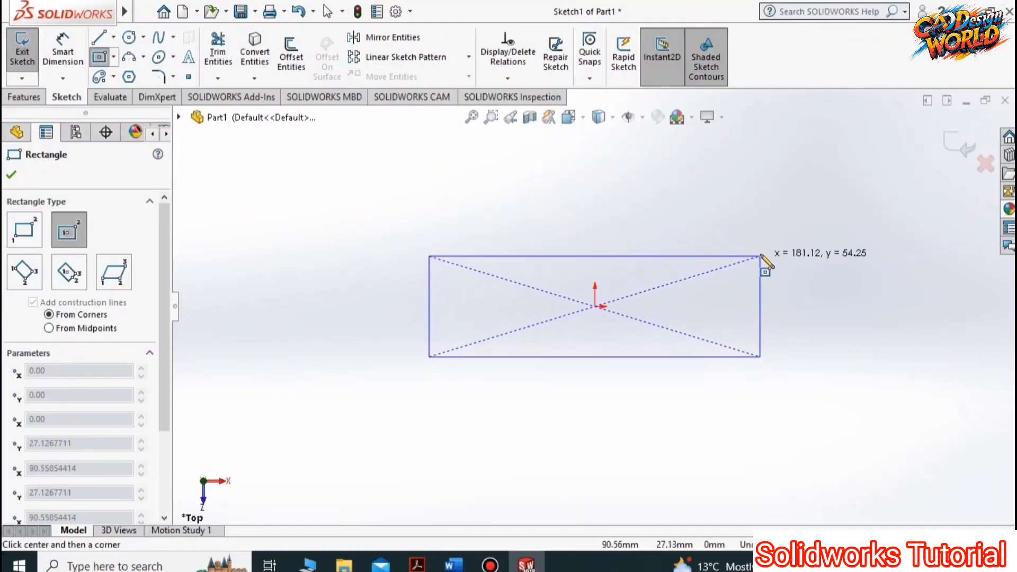
click(728, 239)
click(75, 48)
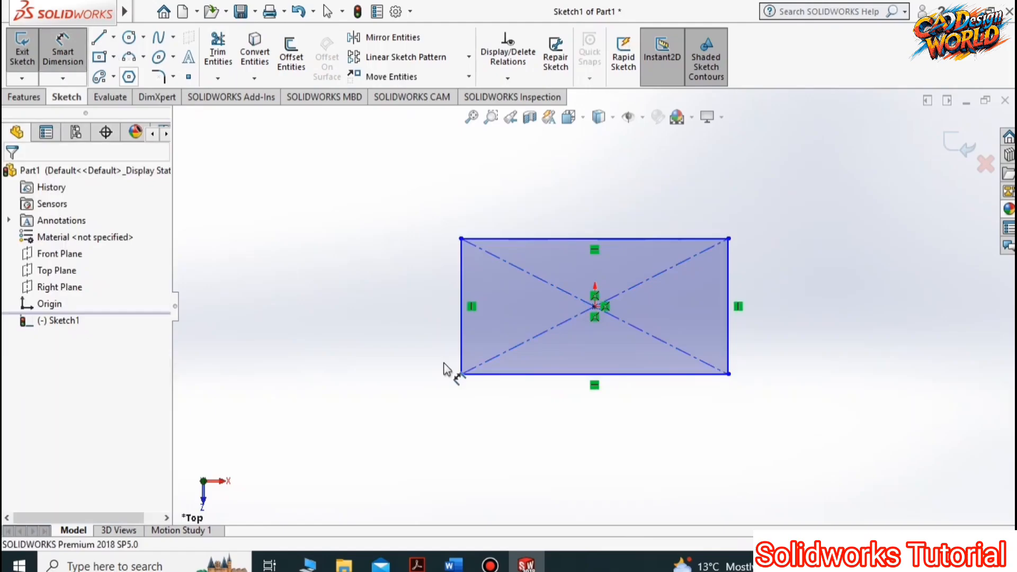
click(604, 241)
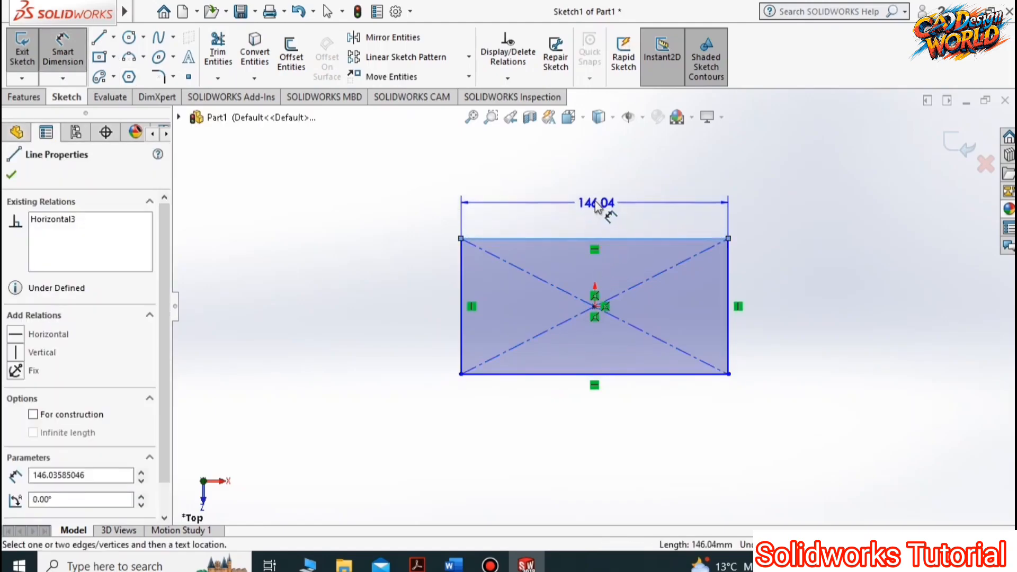
click(587, 200)
text(3)
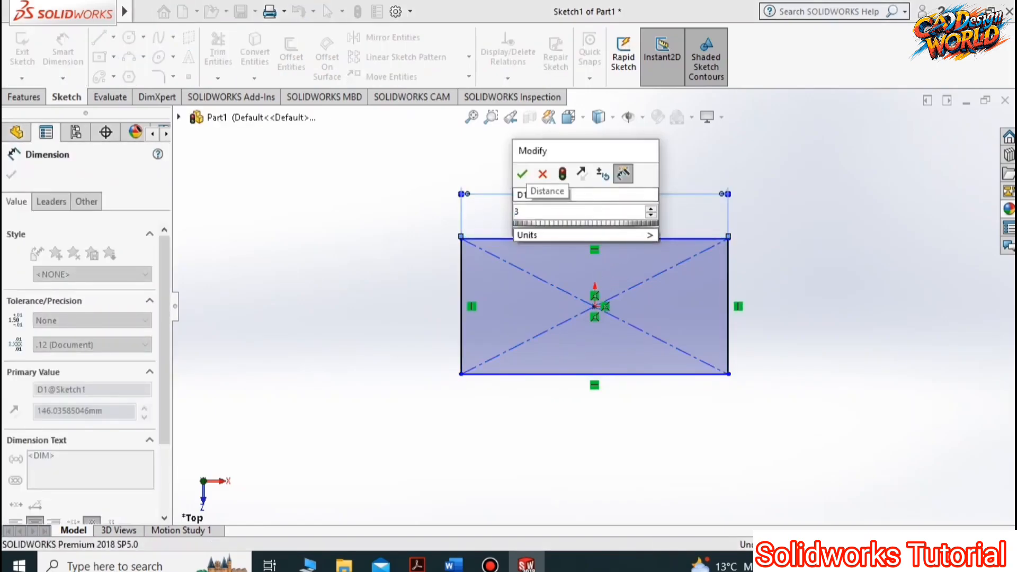
text(8)
key(Return)
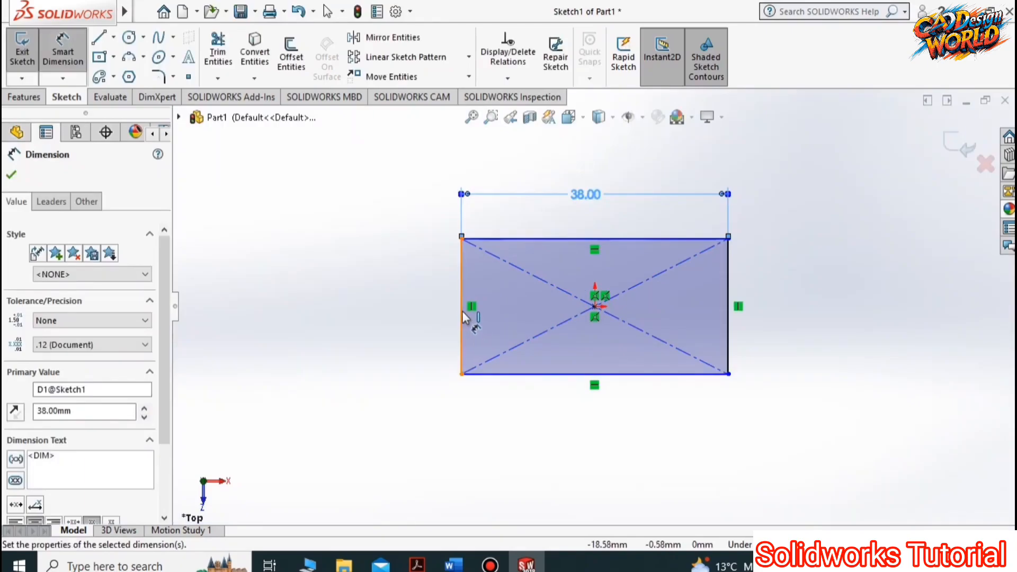
Dimension the rectangle's left vertical edge and set its height to 56 mm.
click(462, 317)
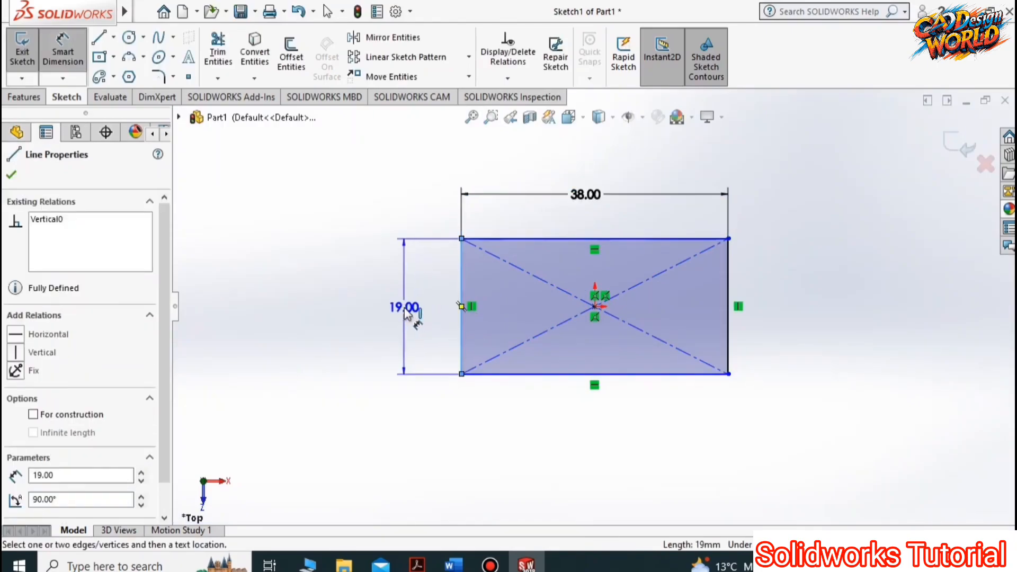
click(407, 312)
text(19.00mm)
key(Return)
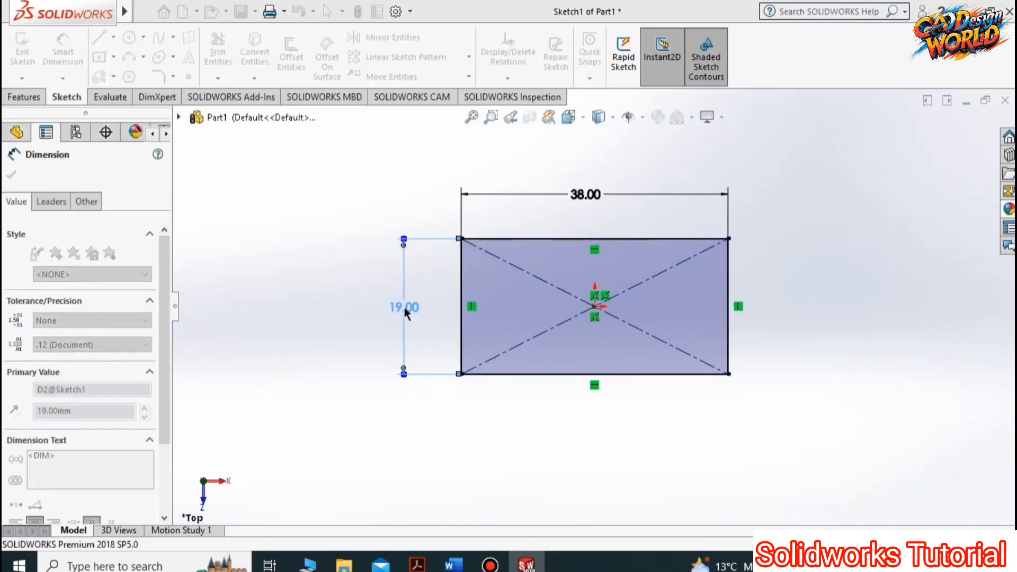
scroll(634, 246, up, 3)
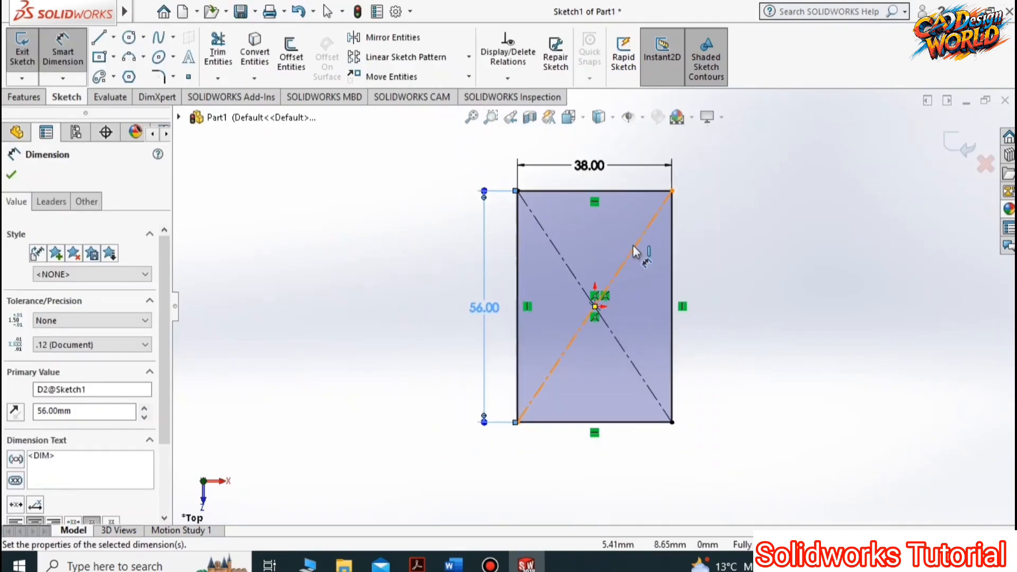
scroll(619, 253, down, 1)
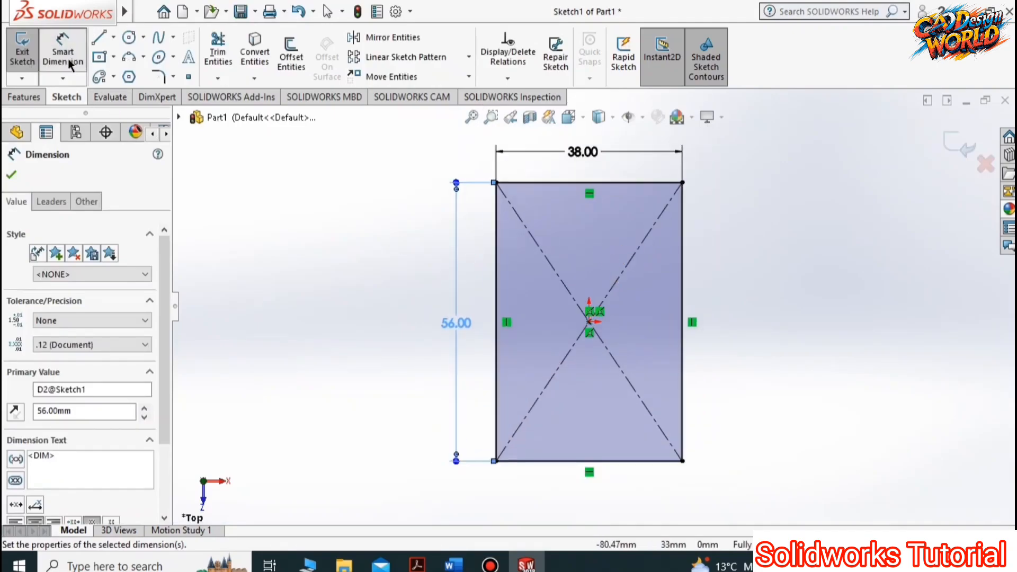
Fillet the rectangle's upper-left and lower-left corners with a 10 mm radius.
click(160, 79)
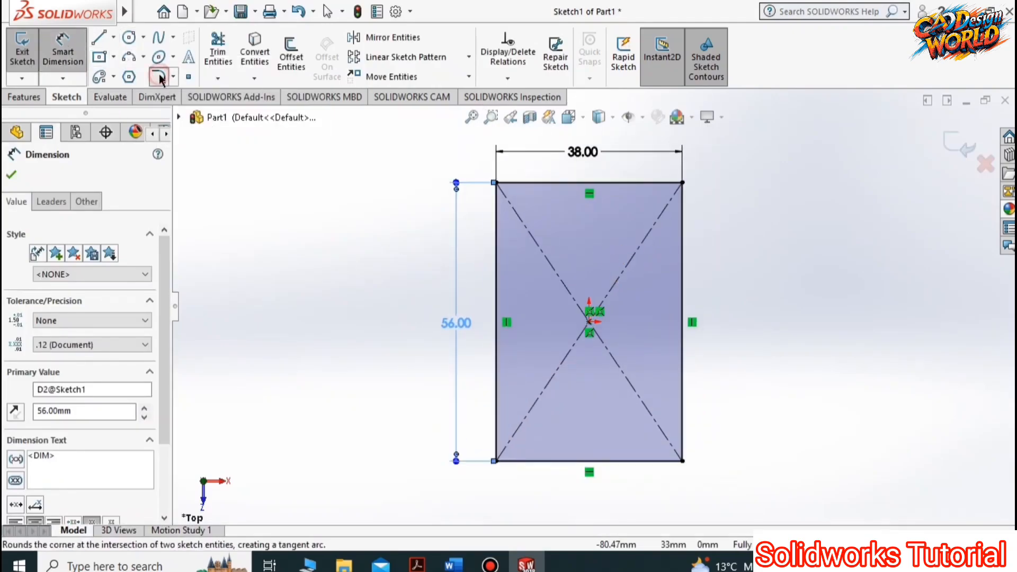
click(496, 182)
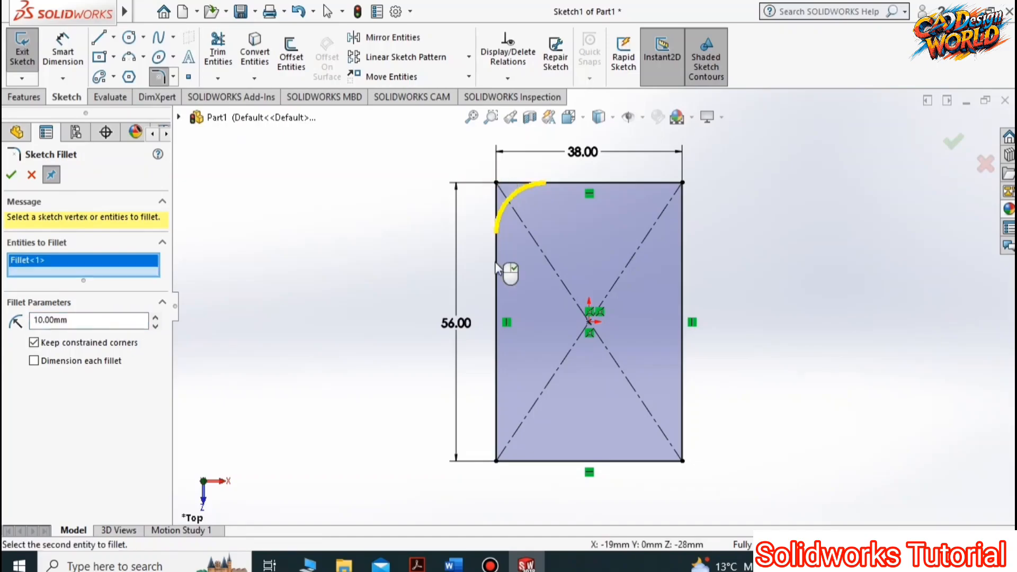
click(496, 460)
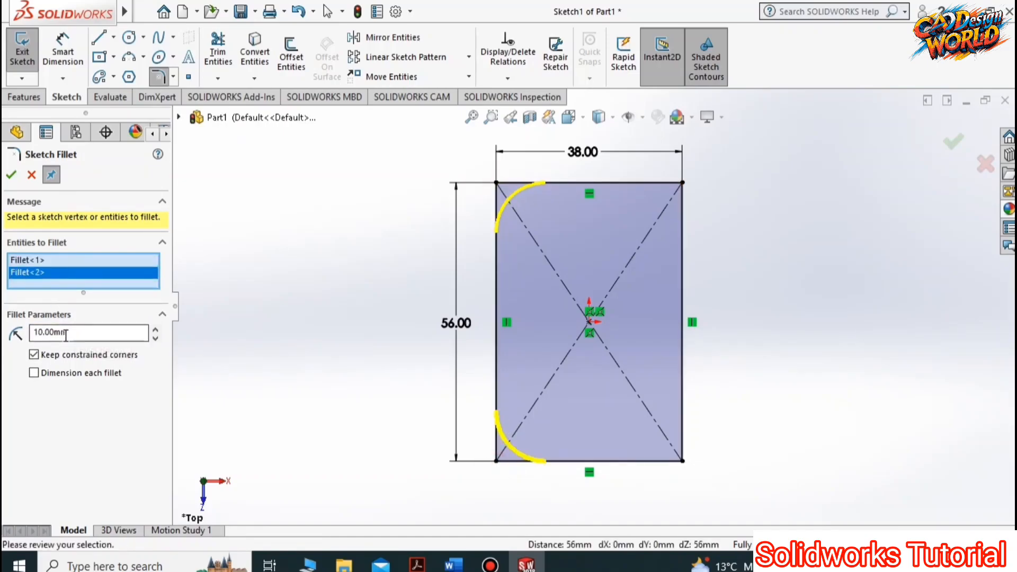
click(12, 178)
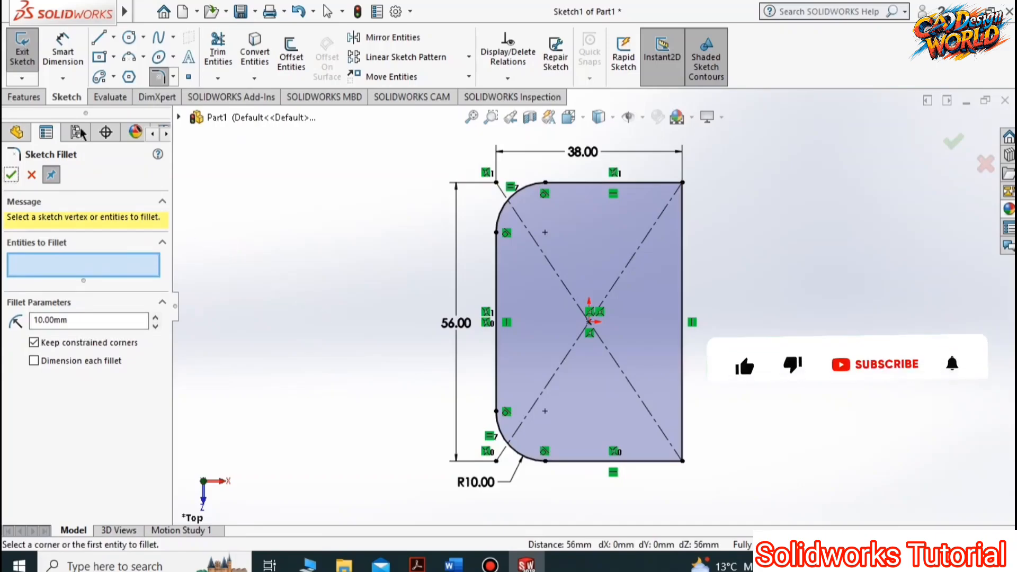
Draw two circles about 12 mm in diameter, one centered on each corner fillet's center point.
click(128, 37)
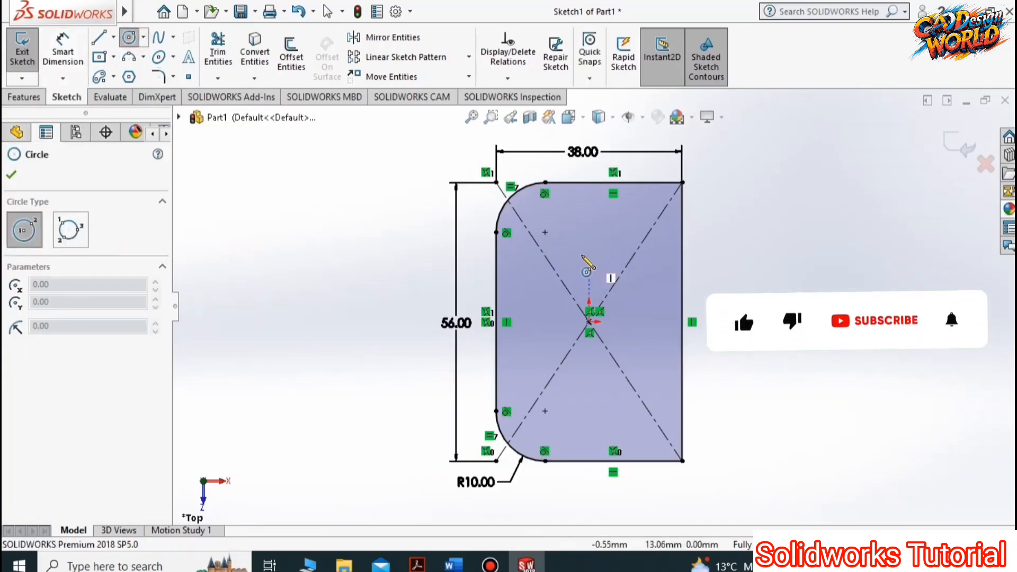
drag(545, 232, 574, 232)
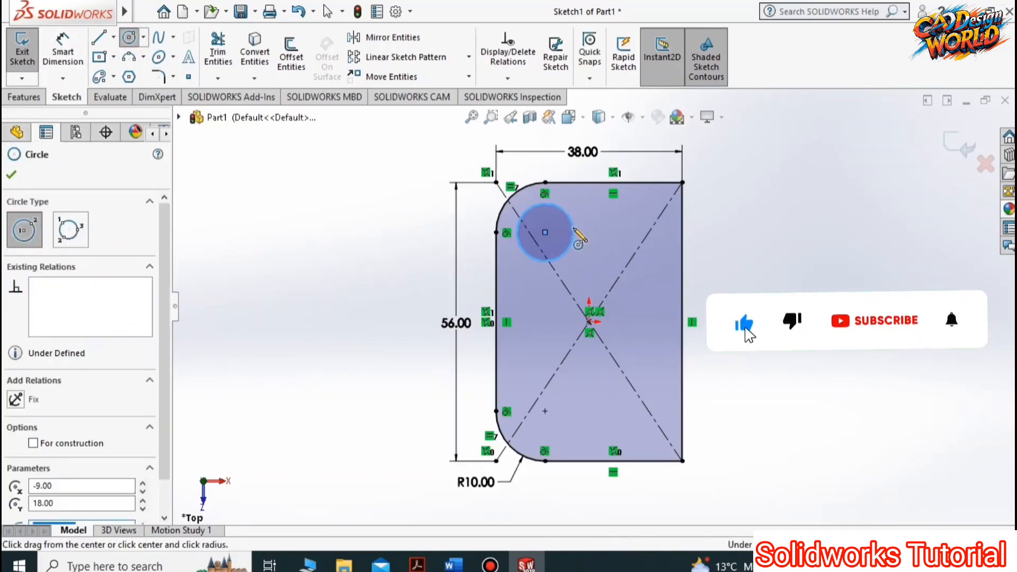
drag(545, 411, 545, 382)
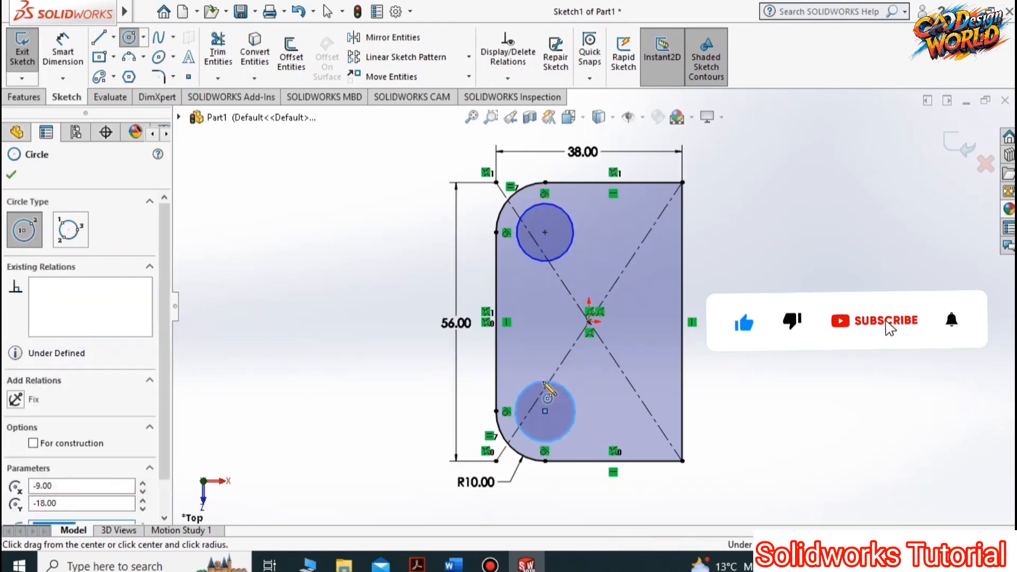
Try to dimension the upper circle's center from the top edge and the vertical spacing between the two circle centers.
click(64, 55)
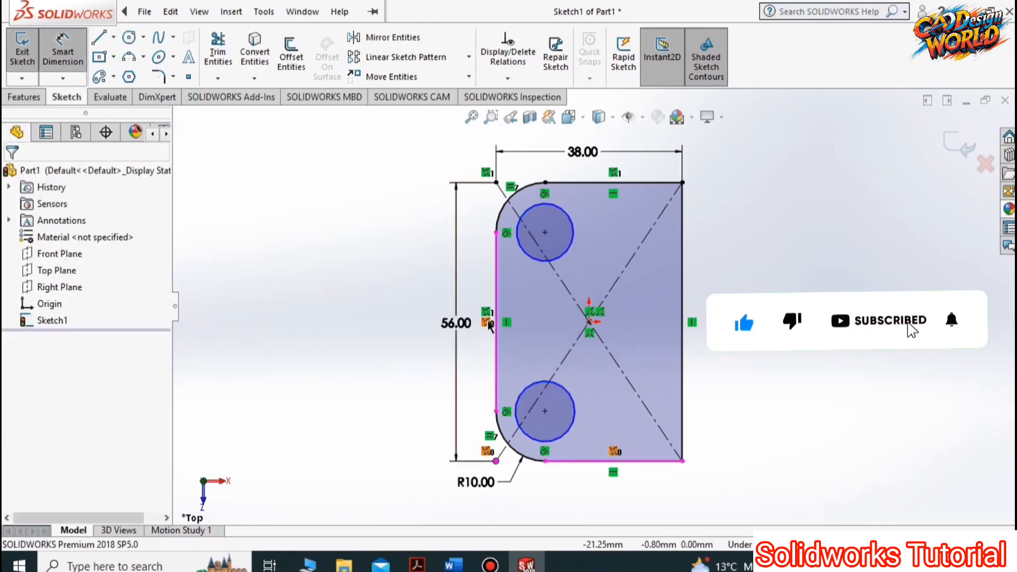
click(546, 234)
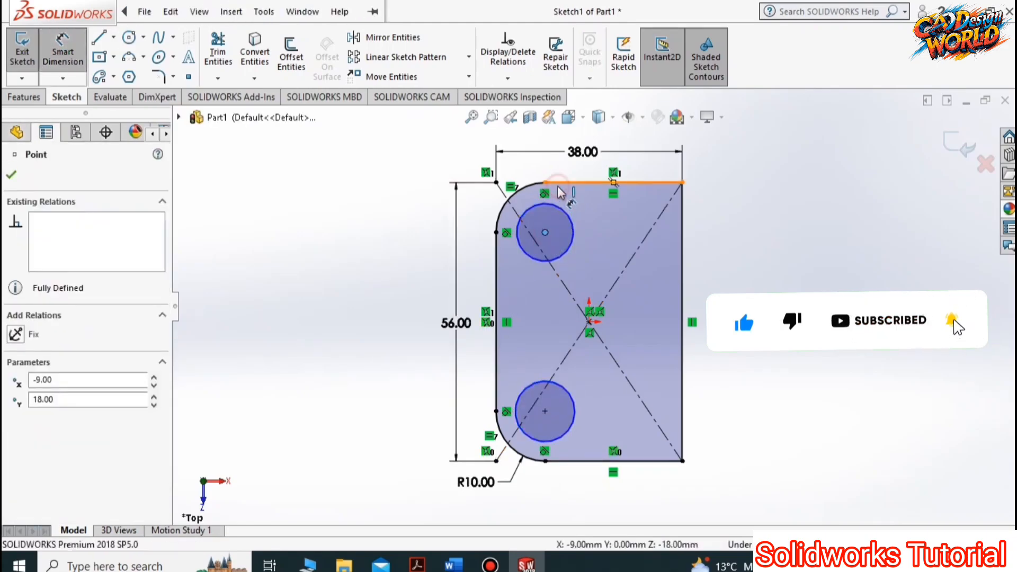
click(554, 183)
click(432, 210)
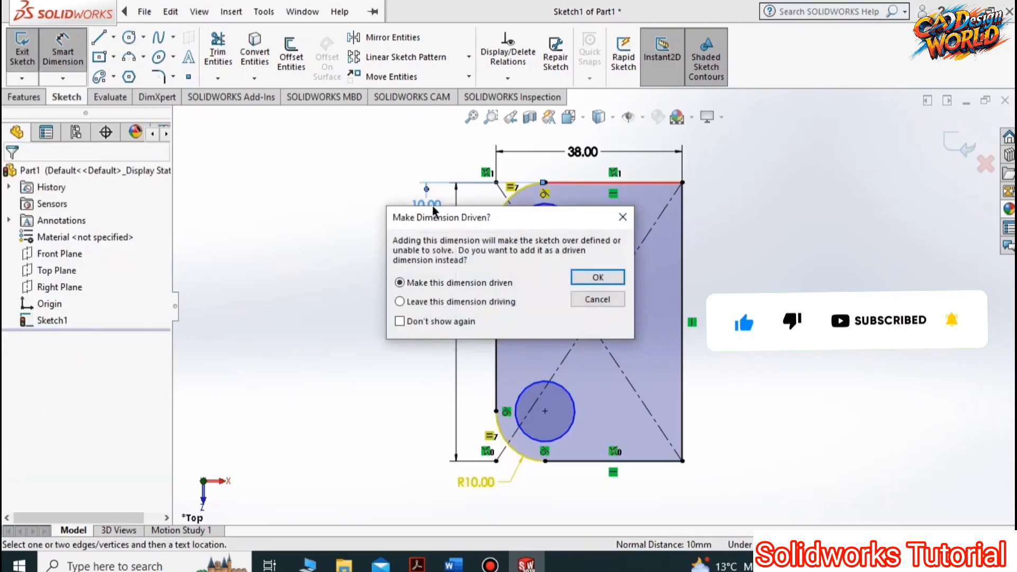
click(619, 217)
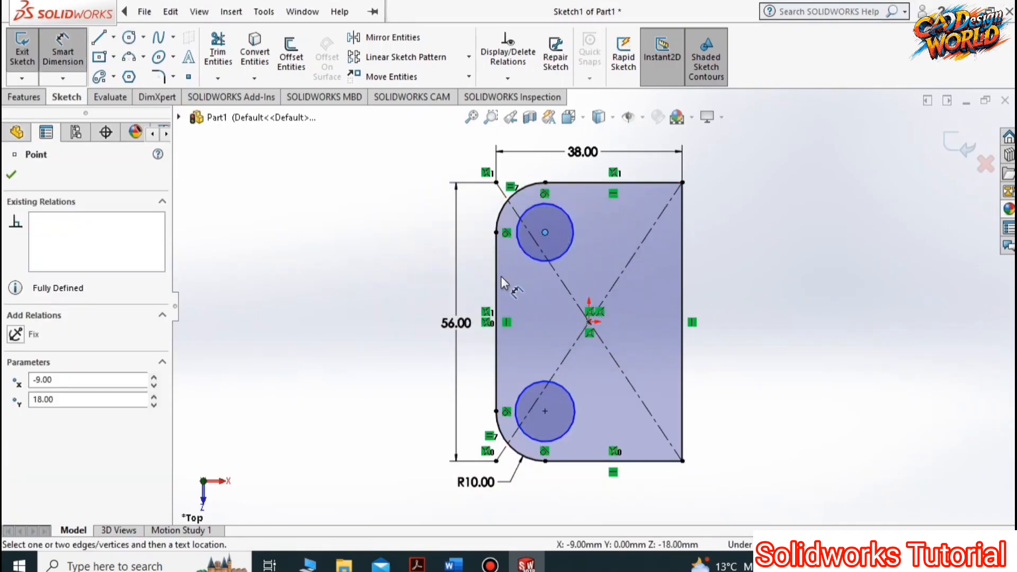
click(545, 412)
click(394, 339)
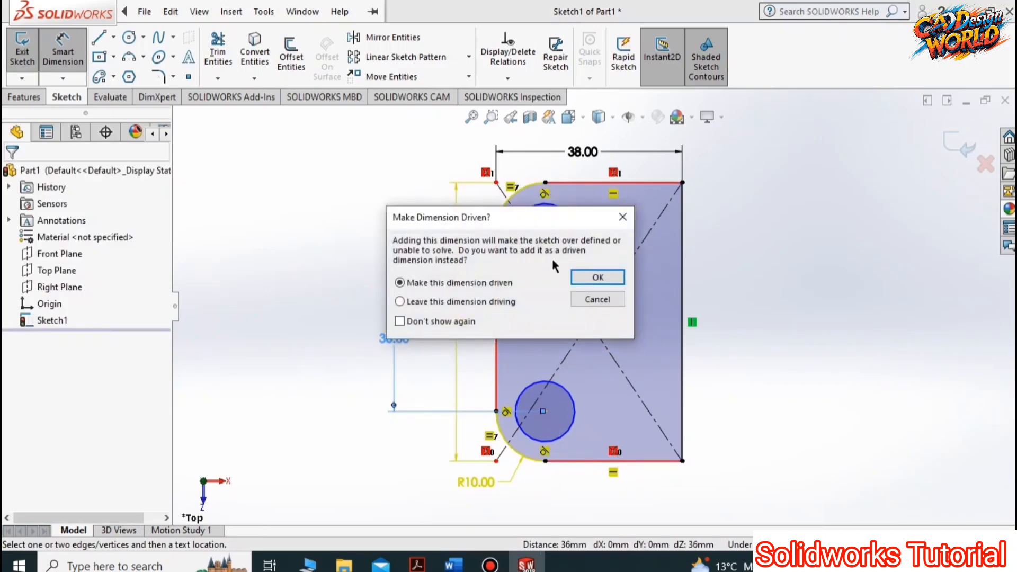
click(622, 218)
Move the 56 mm height dimension farther out from the rectangle's left edge.
drag(462, 325, 397, 319)
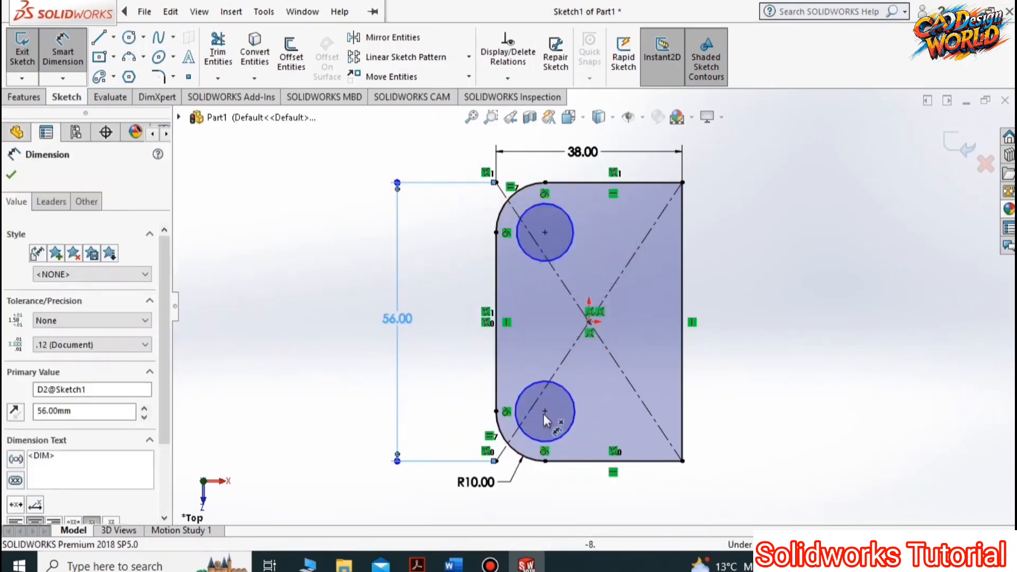
Try to dimension the lower circle's center horizontally and the upper circle's center vertically from the origin.
click(545, 411)
click(589, 322)
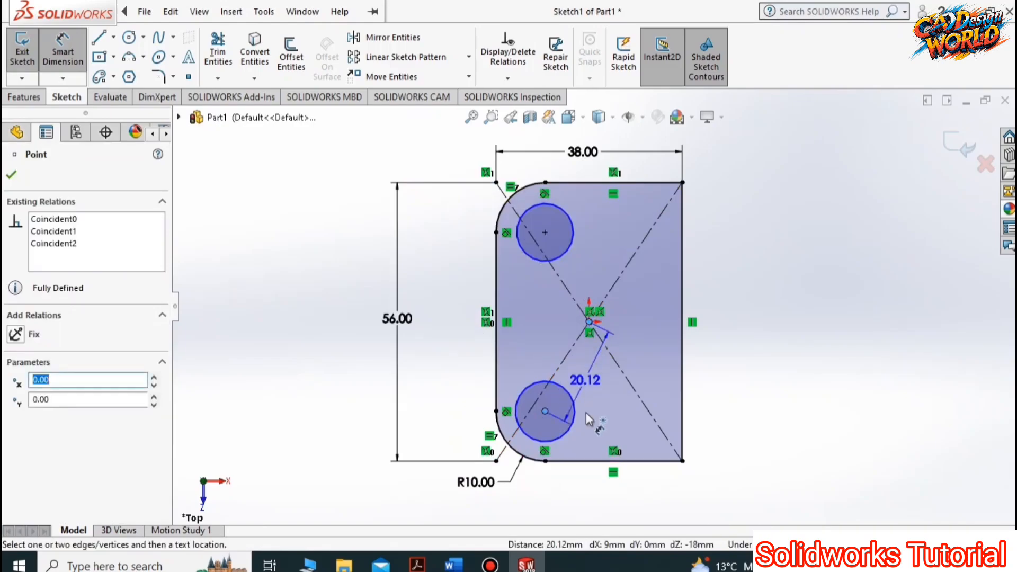
click(566, 492)
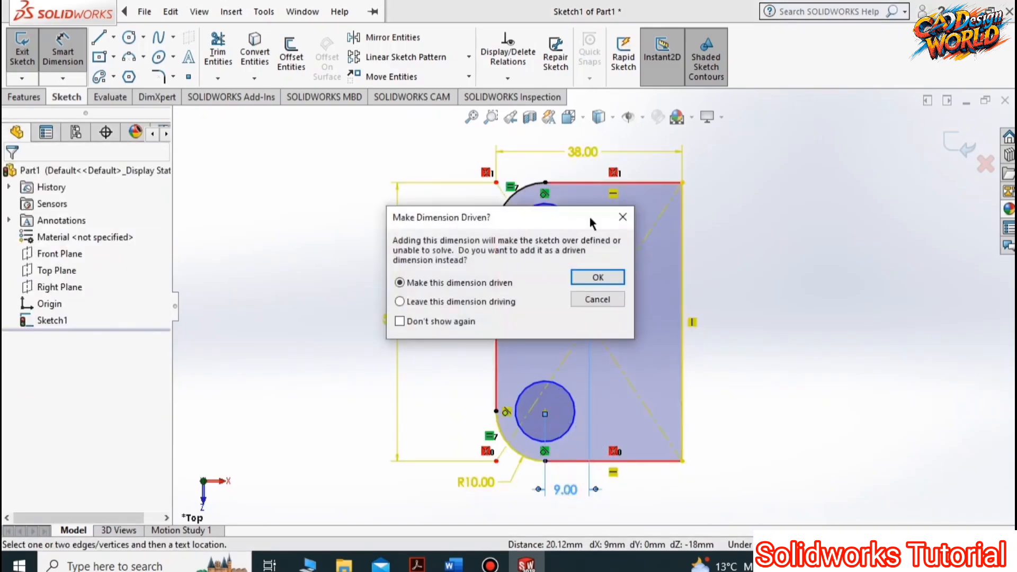
click(618, 225)
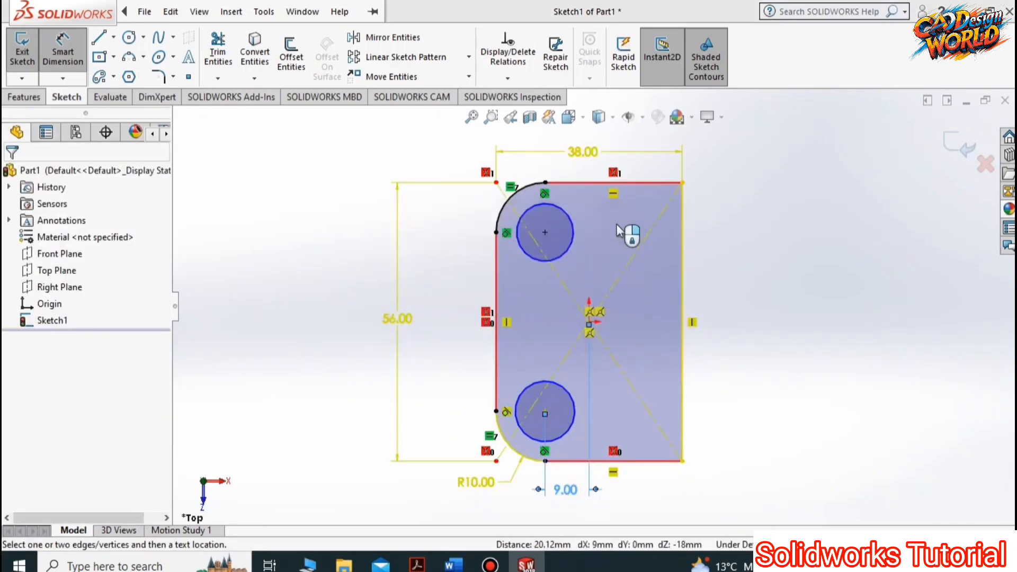
click(589, 322)
click(545, 232)
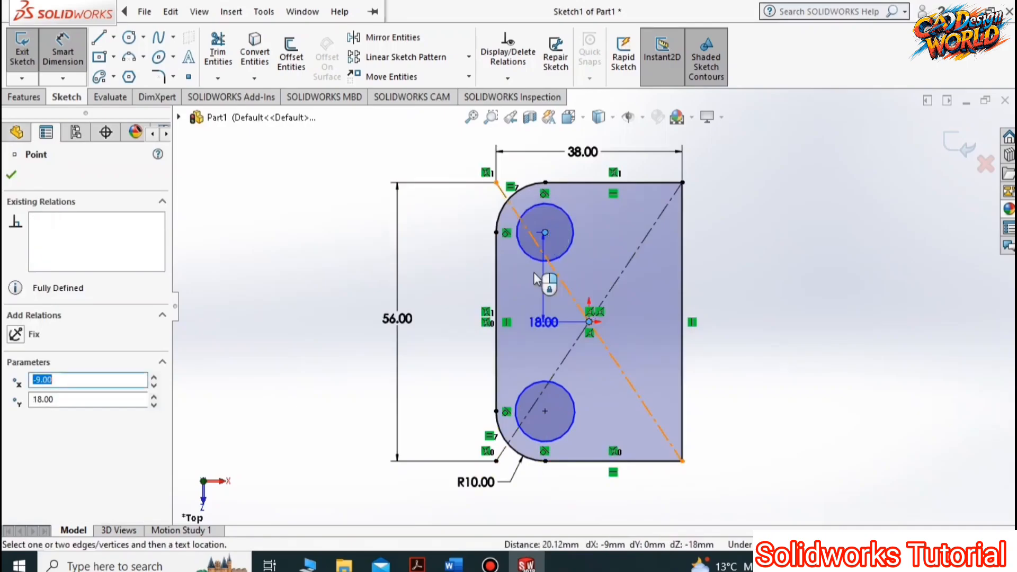
click(442, 274)
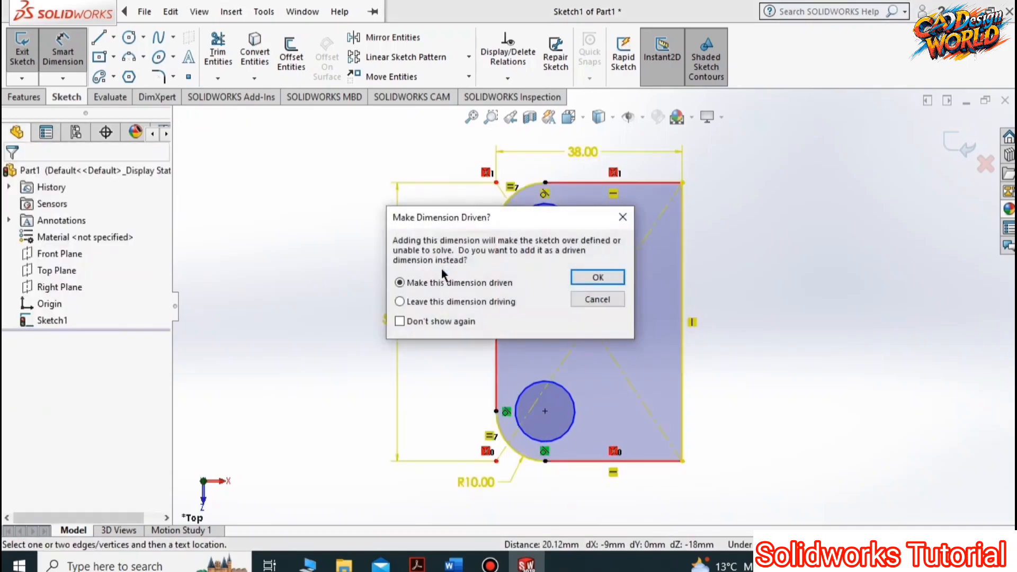
click(621, 220)
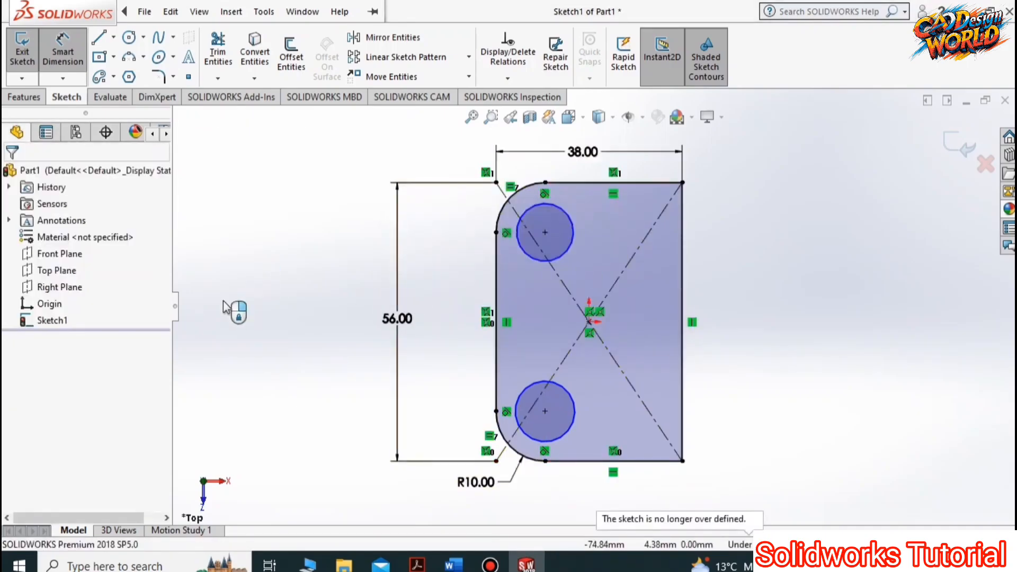
click(62, 52)
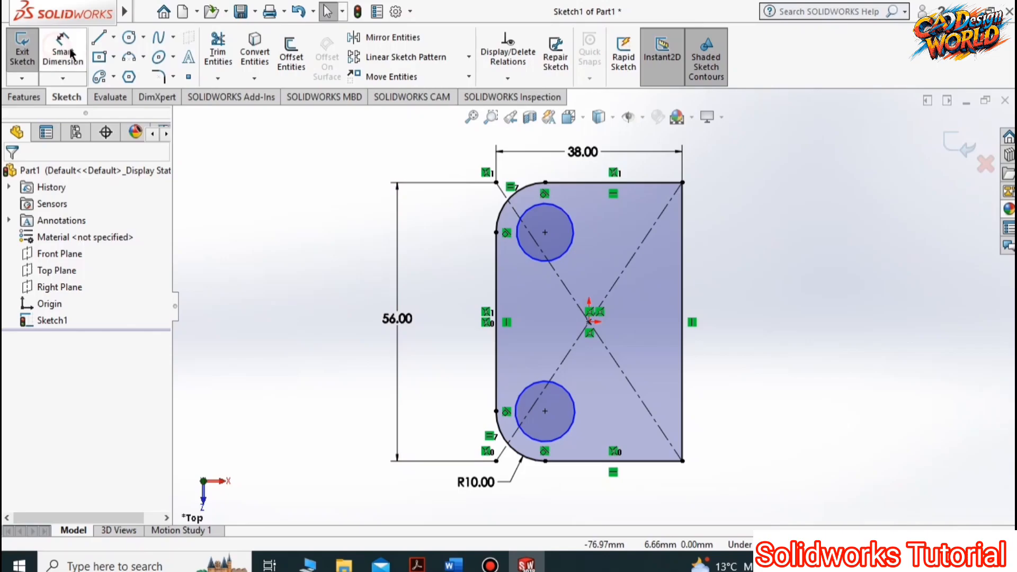
Make the upper circle concentric with the upper-left corner arc.
click(518, 233)
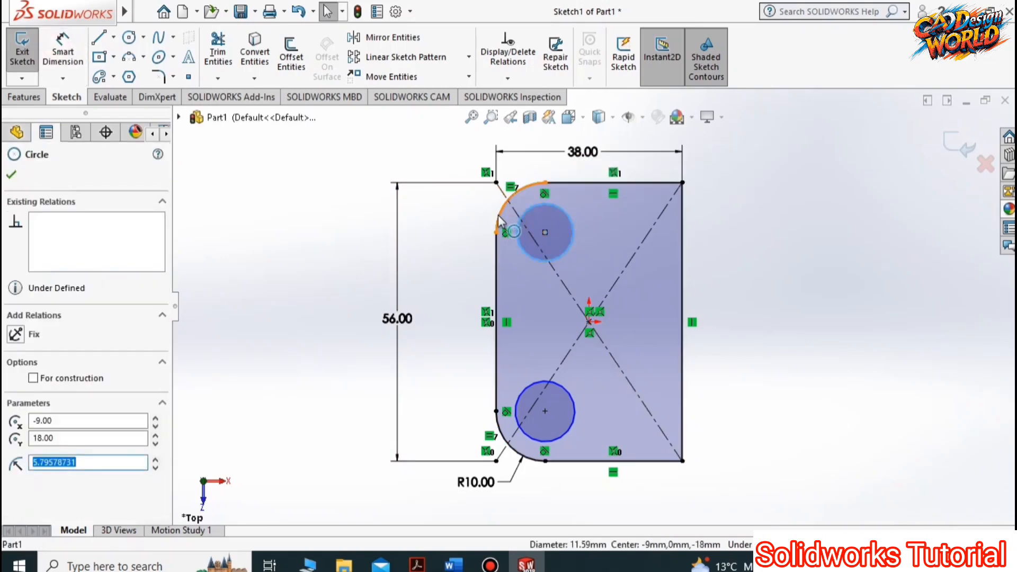
ctrl+click(500, 216)
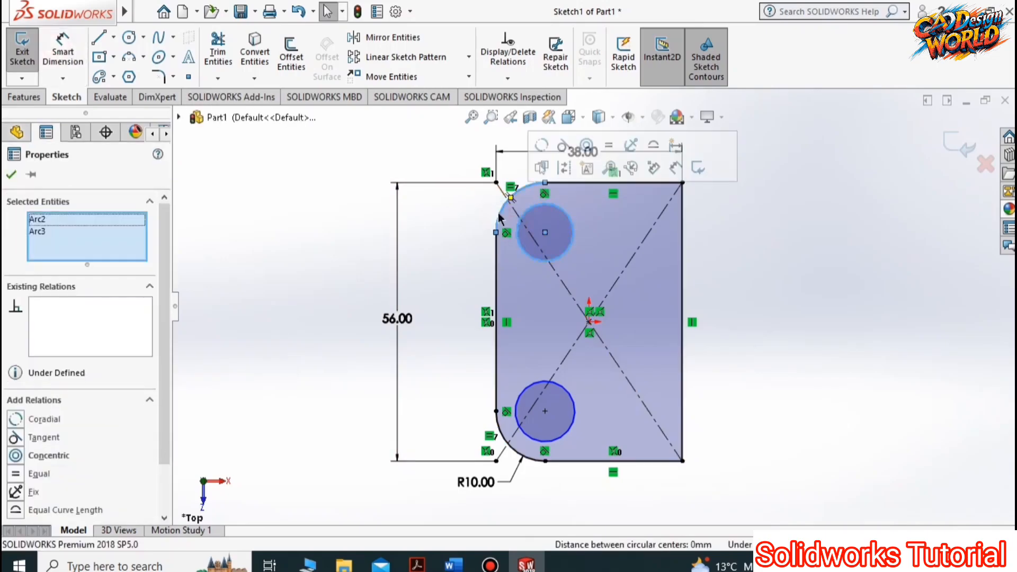
click(589, 149)
click(412, 243)
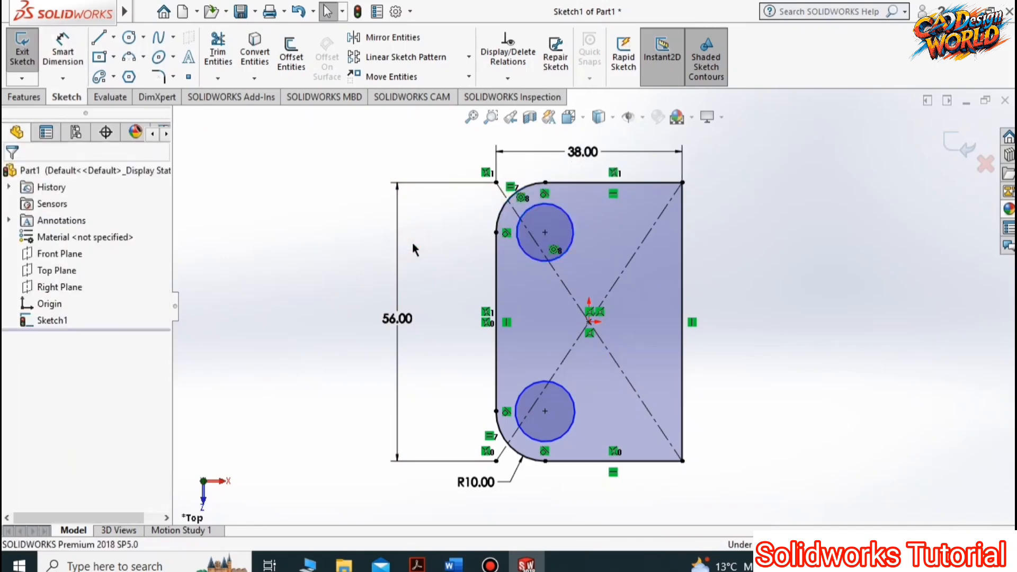
Make the lower circle concentric with the lower-left corner arc.
click(520, 393)
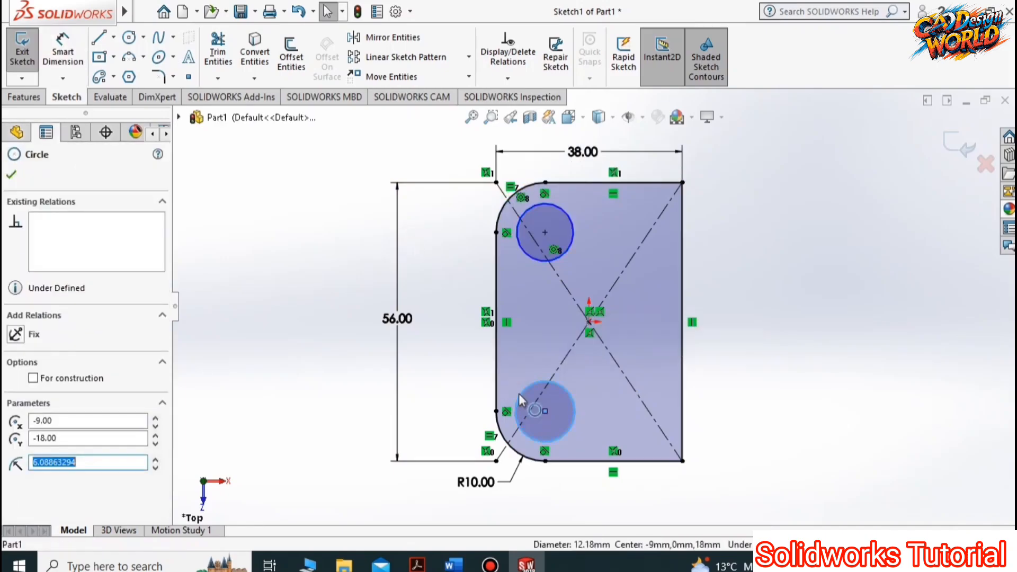
ctrl+click(511, 446)
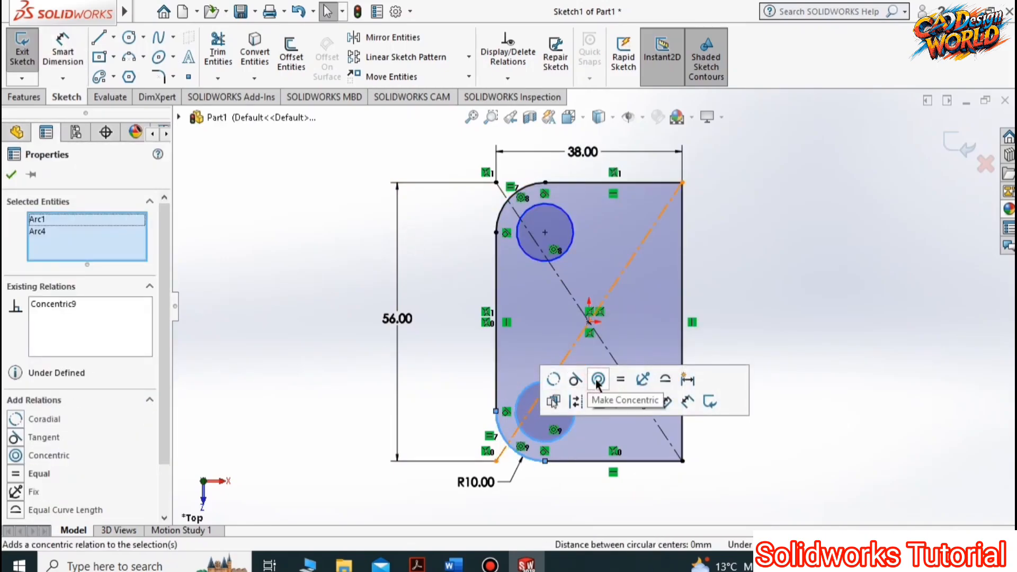
click(597, 379)
click(464, 352)
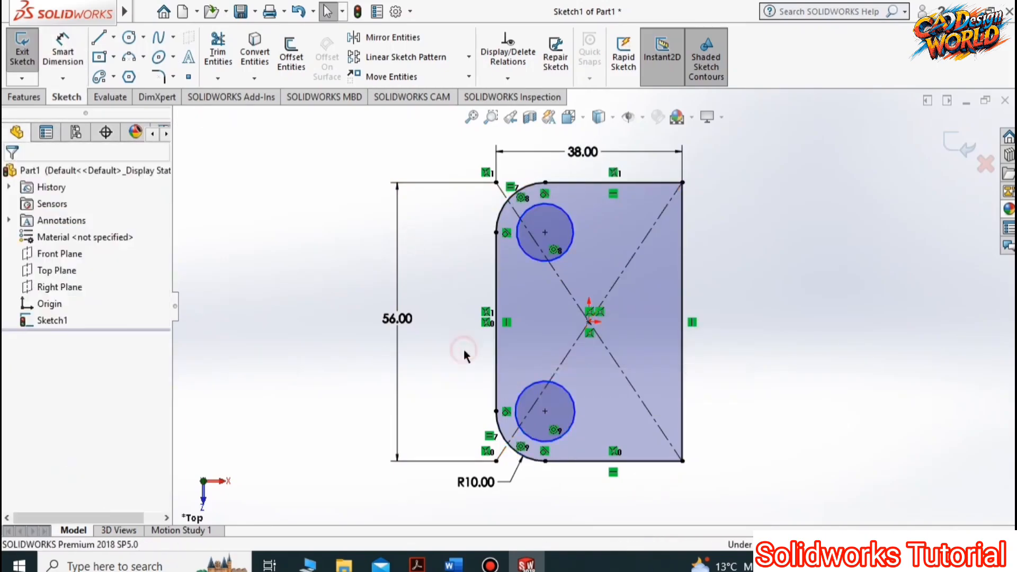
Add a vertical relation between the centers of the upper and lower circles.
click(545, 411)
click(545, 232)
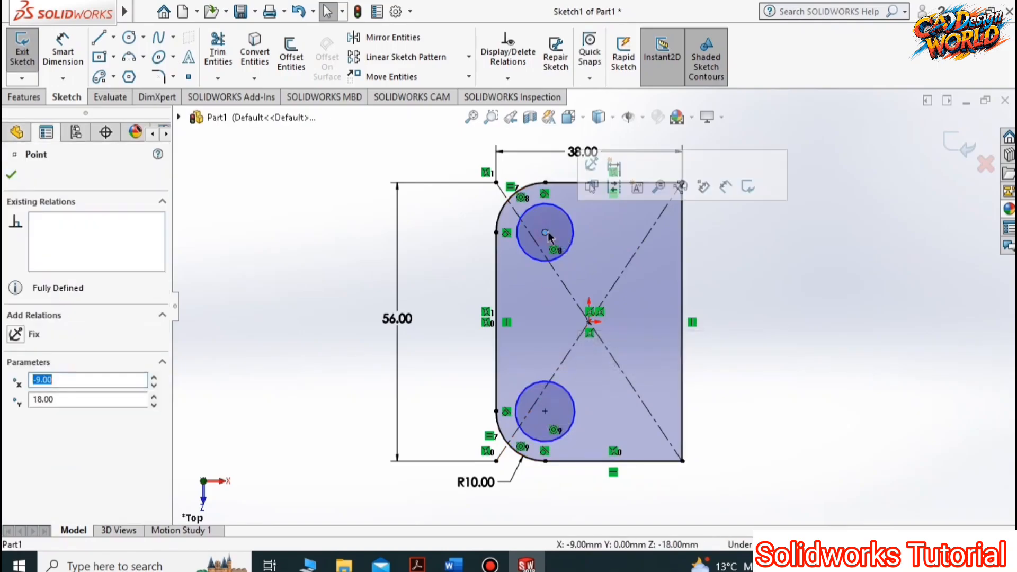
ctrl+click(545, 411)
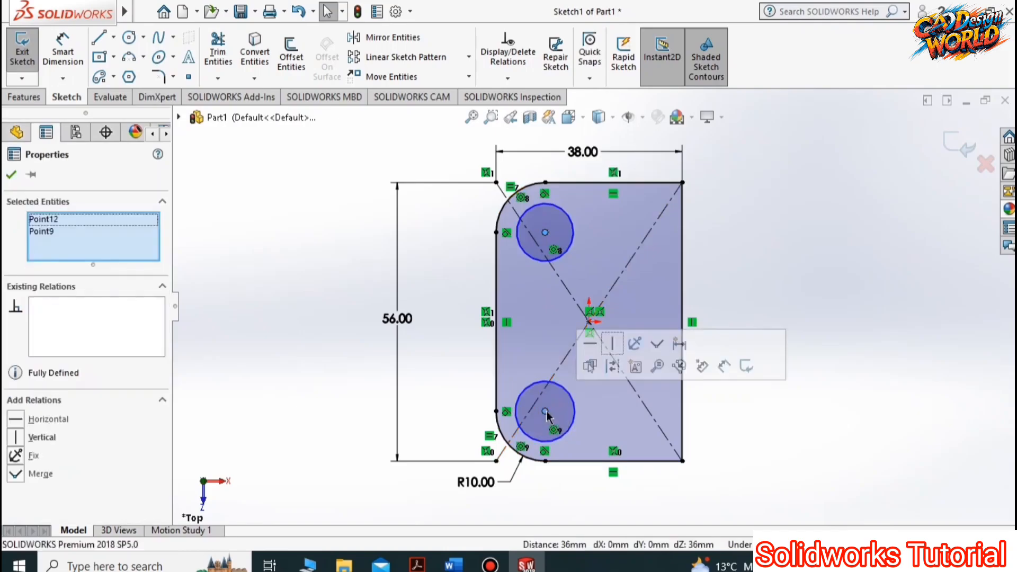
click(606, 346)
click(450, 268)
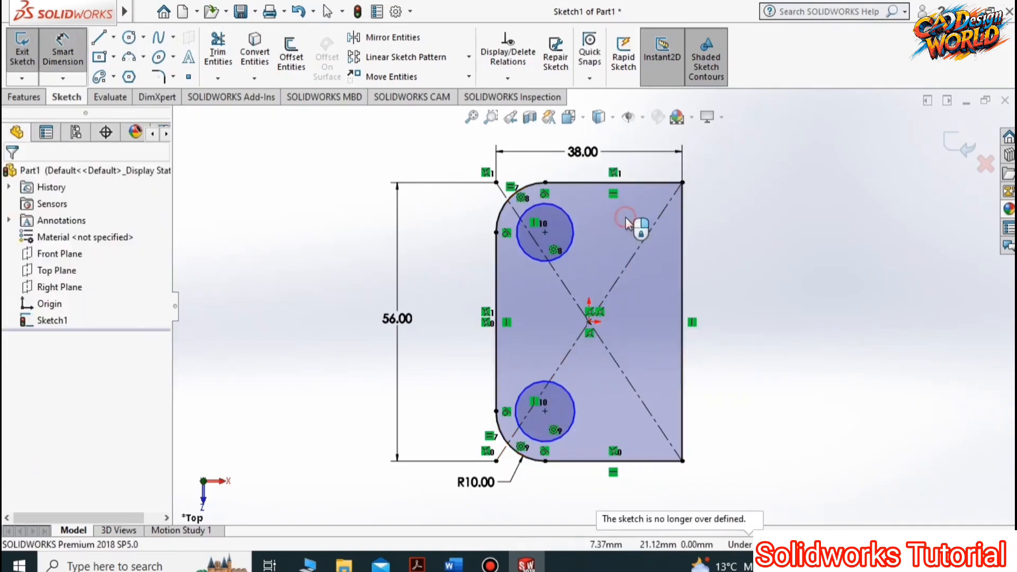
Dimension the upper circle's diameter at 20 mm.
click(572, 242)
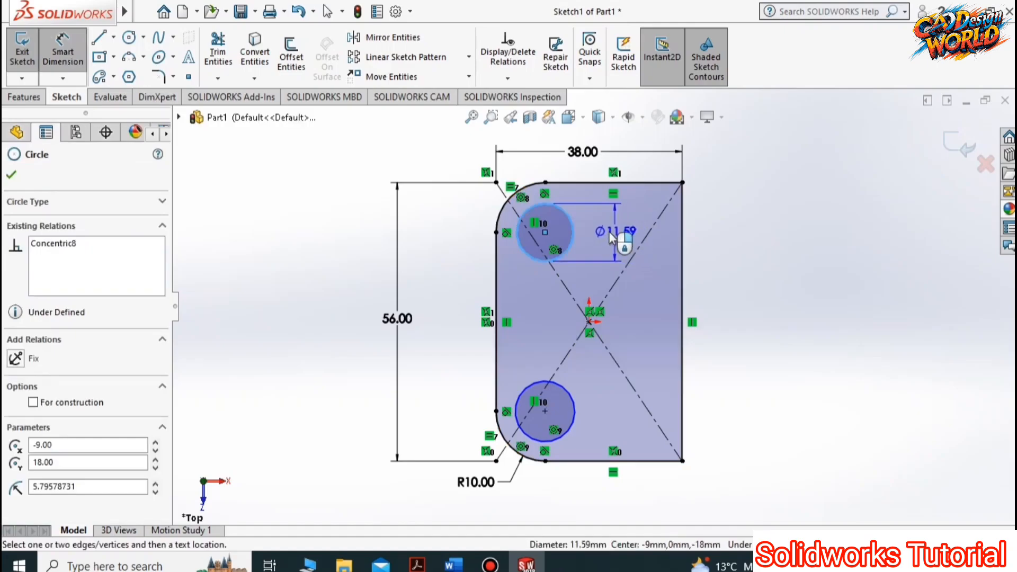
click(605, 239)
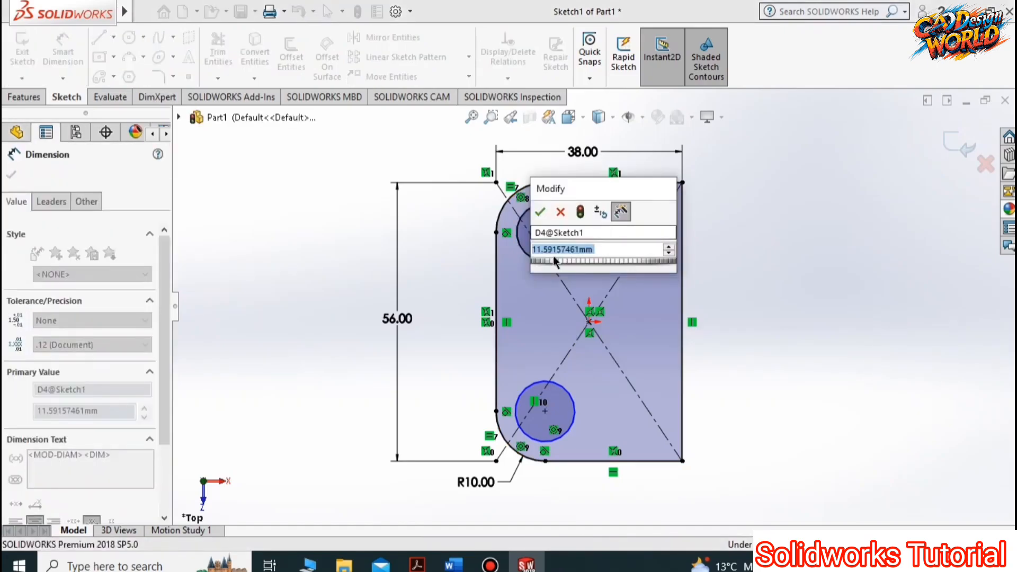
text(2)
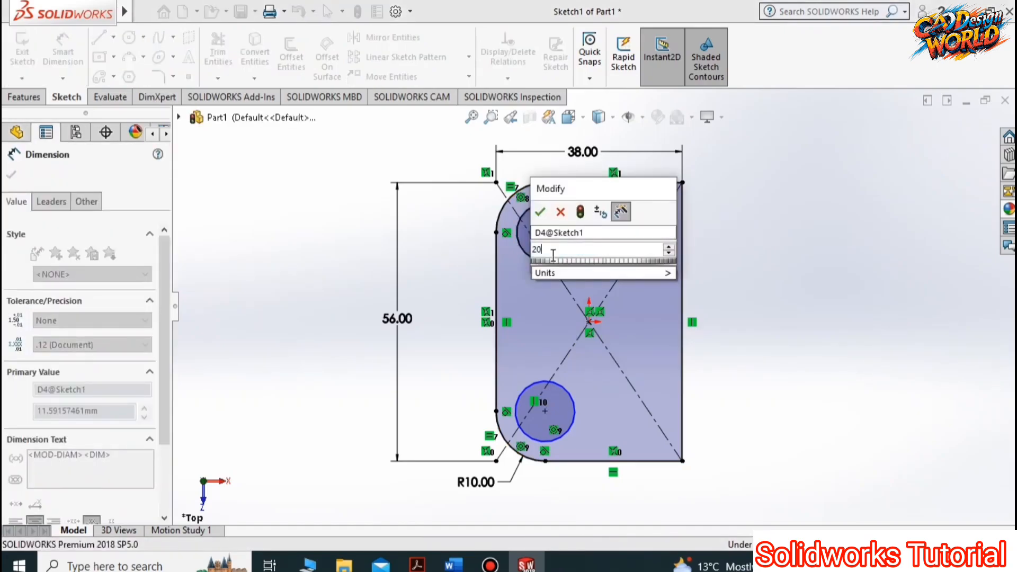
text(0)
key(Return)
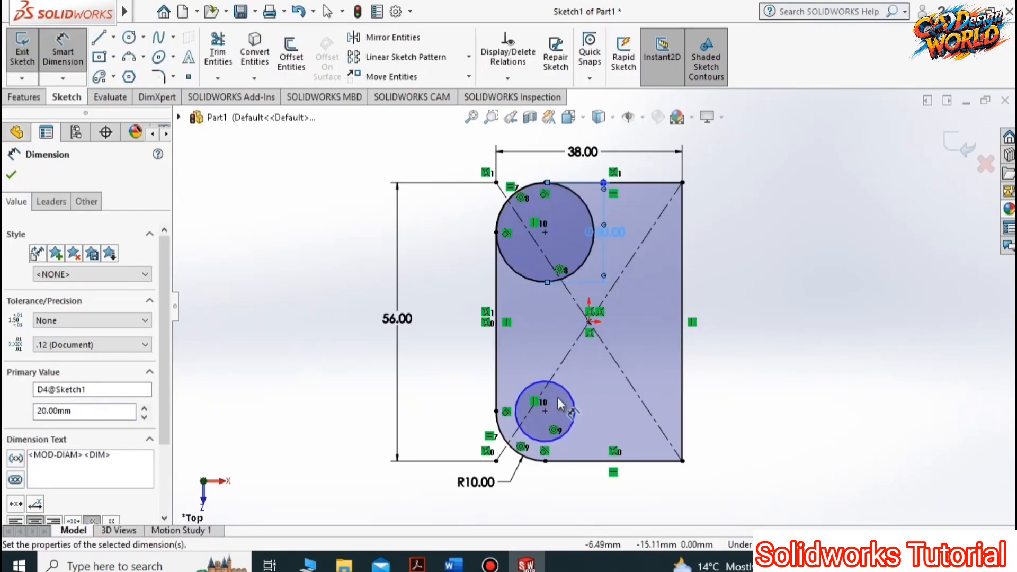
Set the upper circle's diameter to 5 mm.
click(610, 227)
text(5)
key(Return)
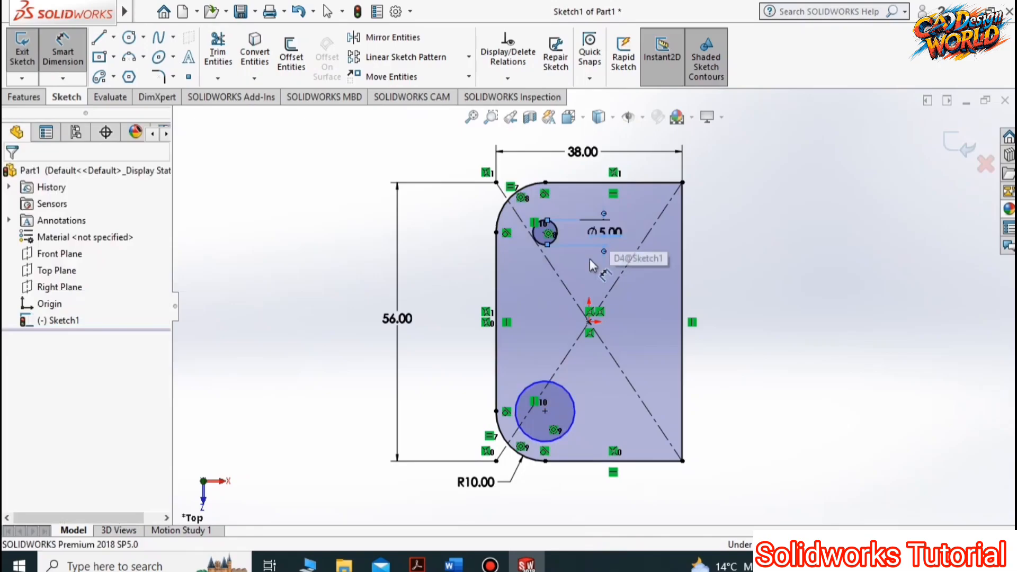
Dimension the lower circle's diameter at 5 mm.
click(539, 388)
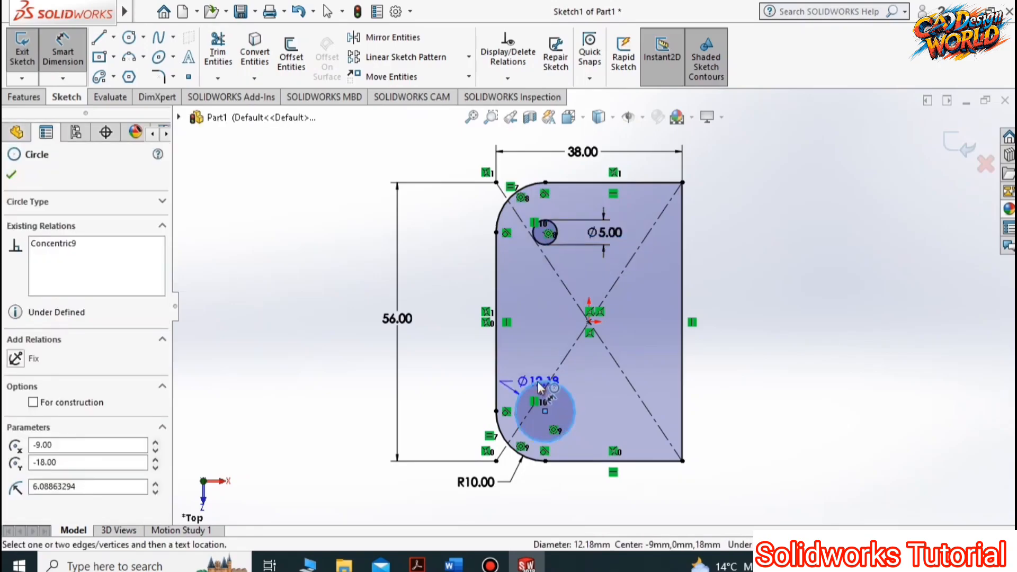
click(607, 378)
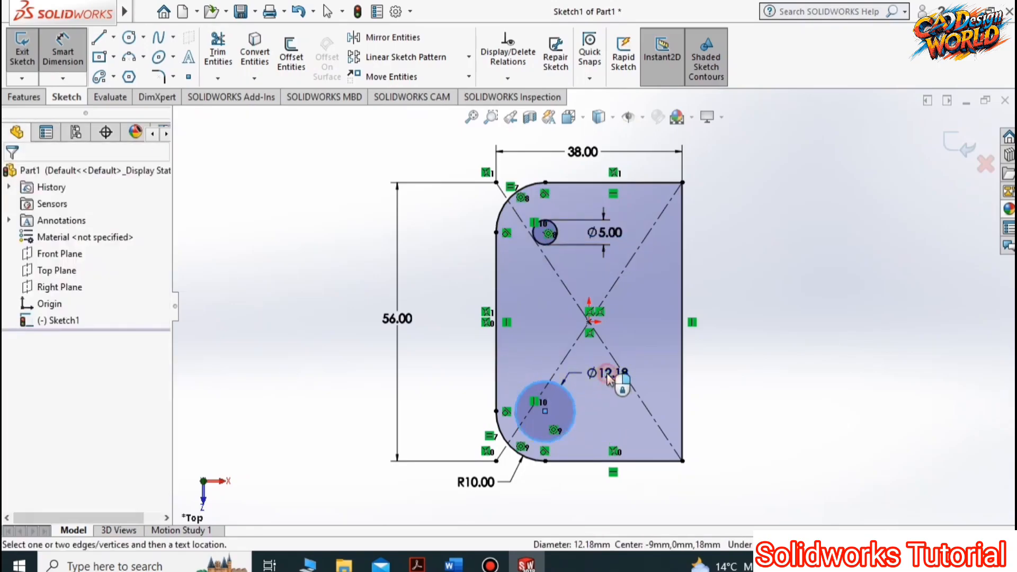
text(5)
key(Return)
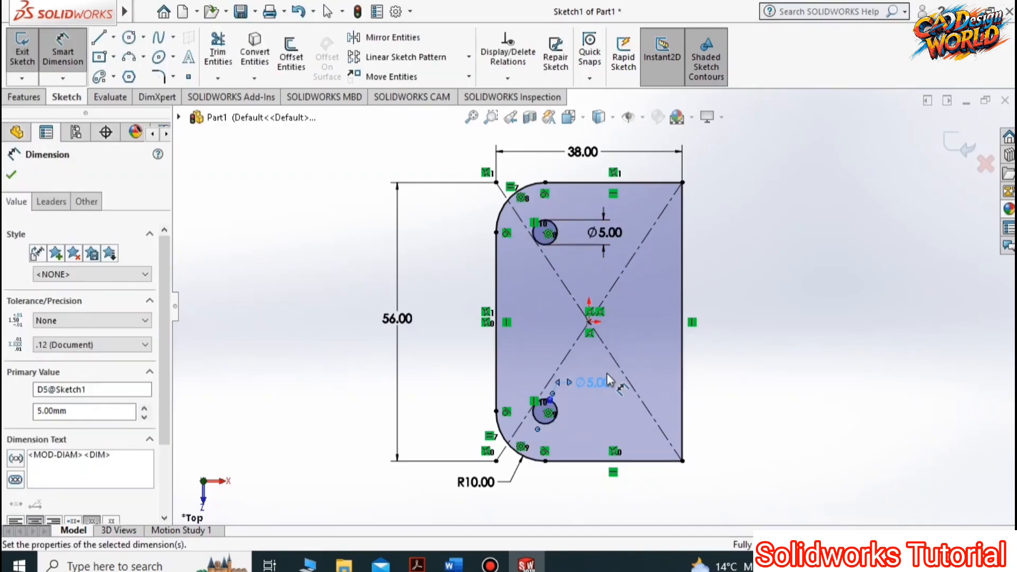
Set the diameters of both the upper and lower circles to 10 mm.
click(606, 233)
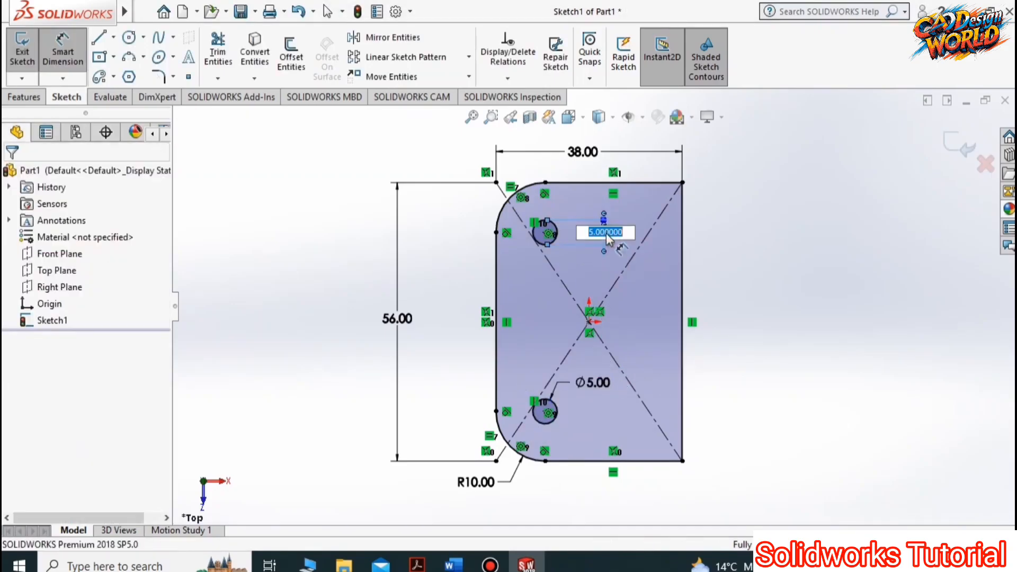
text(10)
key(Return)
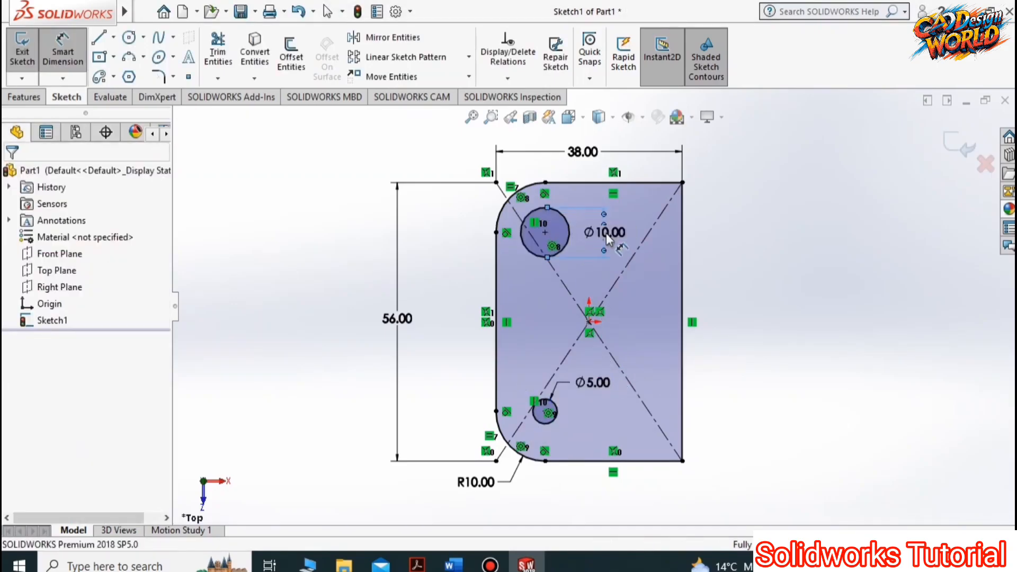
click(590, 383)
key(Return)
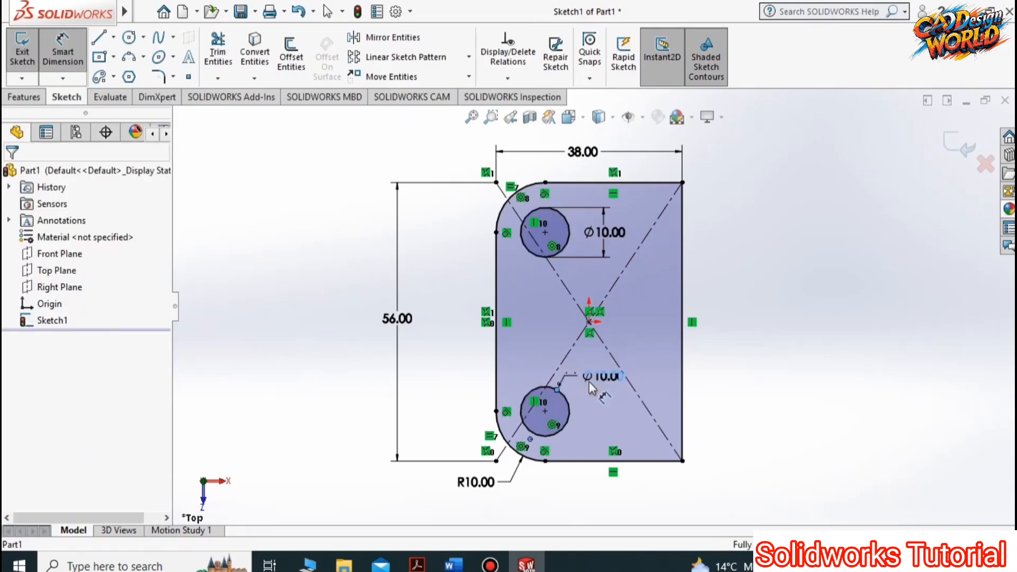
Extrude the plate profile as a blind boss with a depth of 8 mm.
click(27, 99)
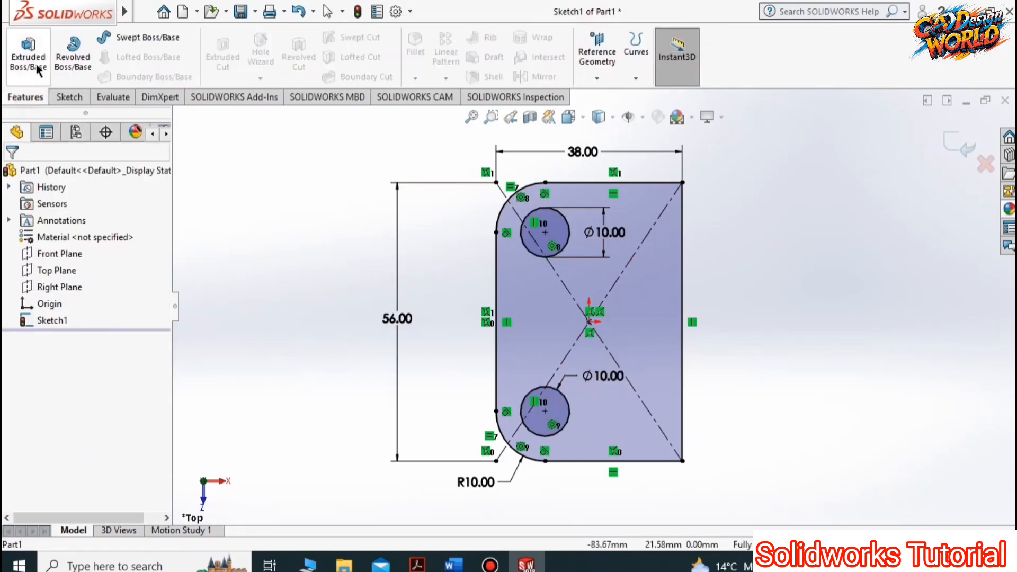
click(28, 58)
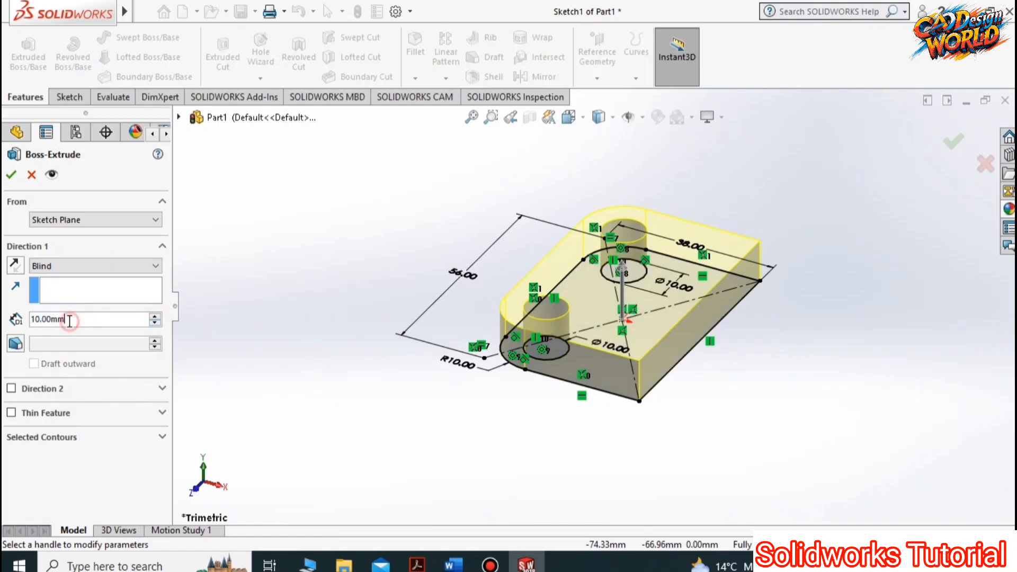
text(8)
key(Return)
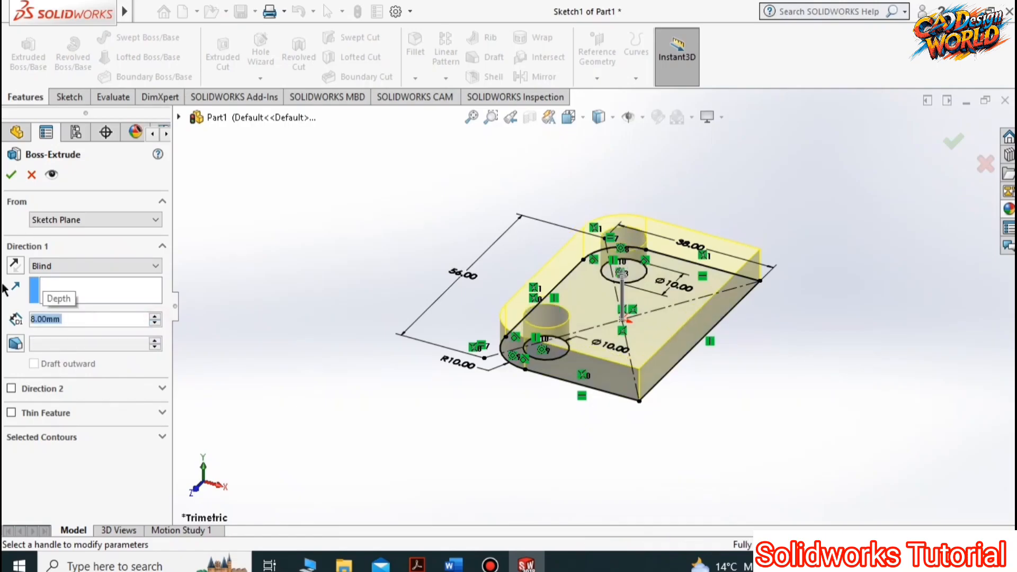
click(13, 174)
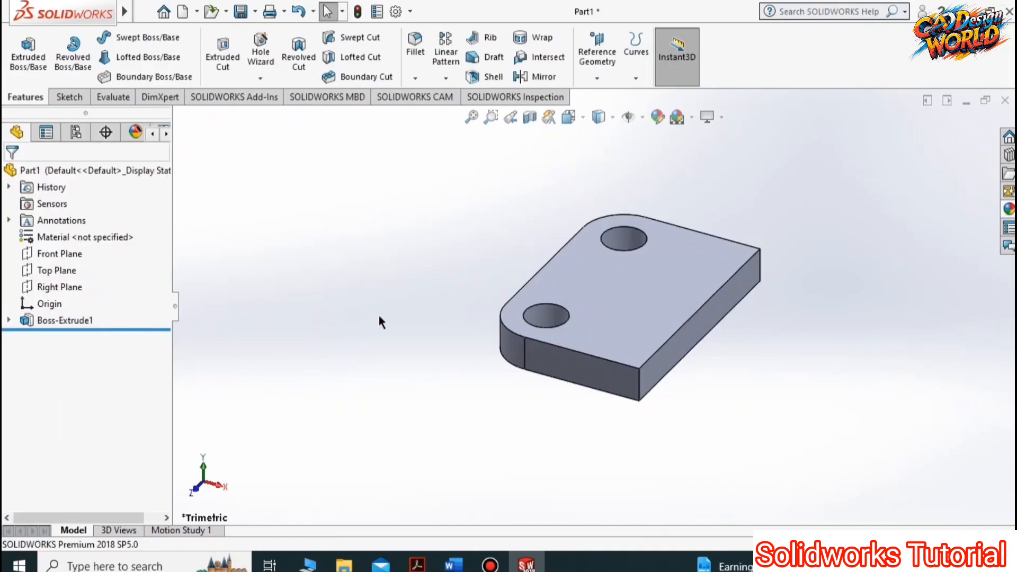
Sketch a corner rectangle about 6.4 by 3.6 mm on the plate's narrow front face, starting at its upper-right corner.
key(Down)
key(Down)
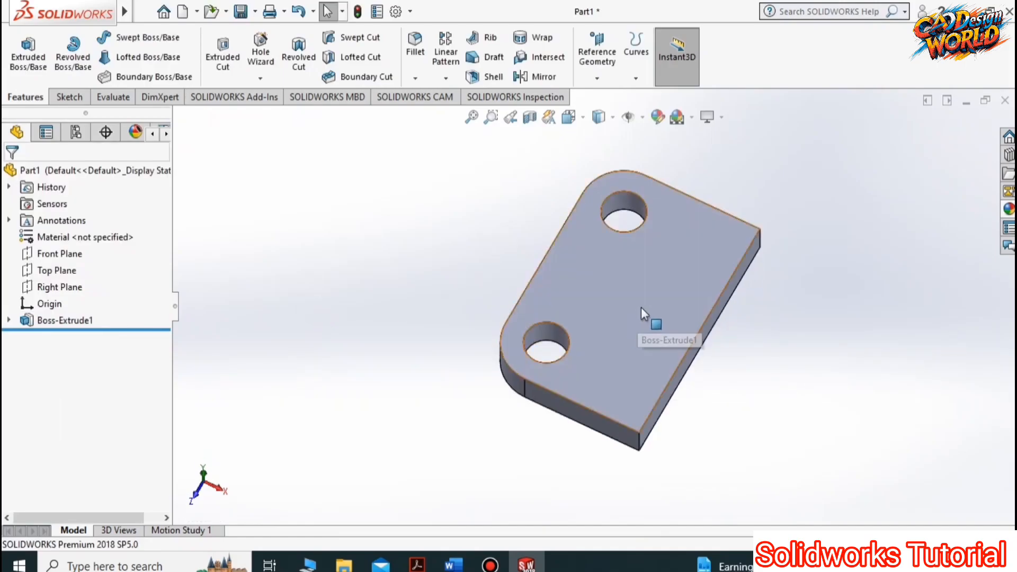
click(602, 423)
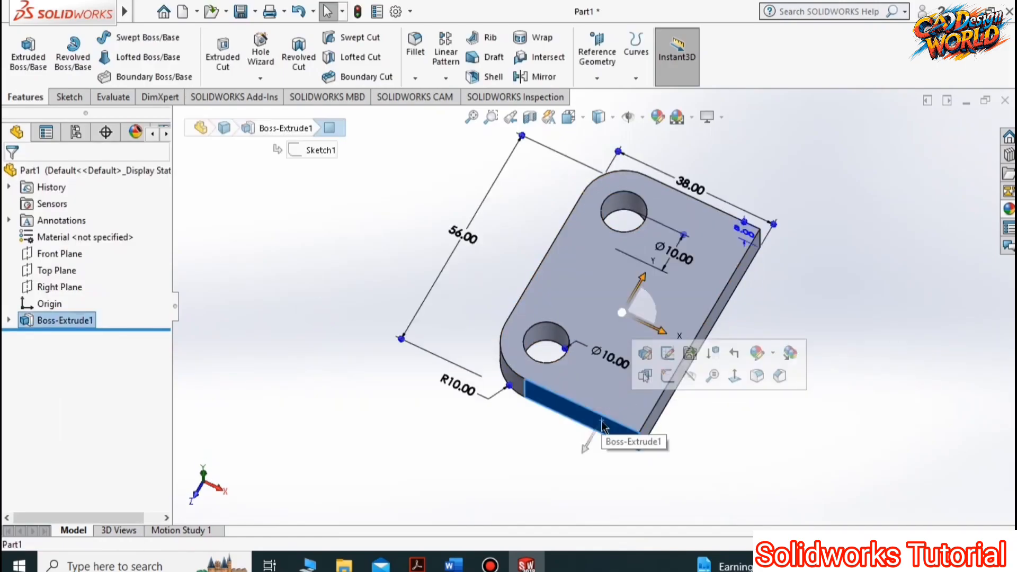
key(ctrl+8)
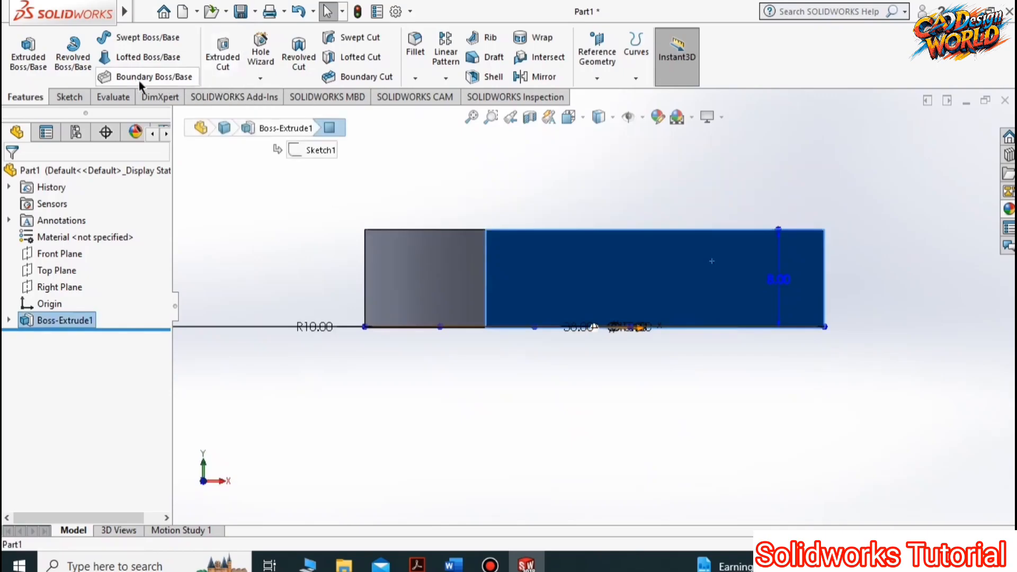
click(69, 97)
click(114, 58)
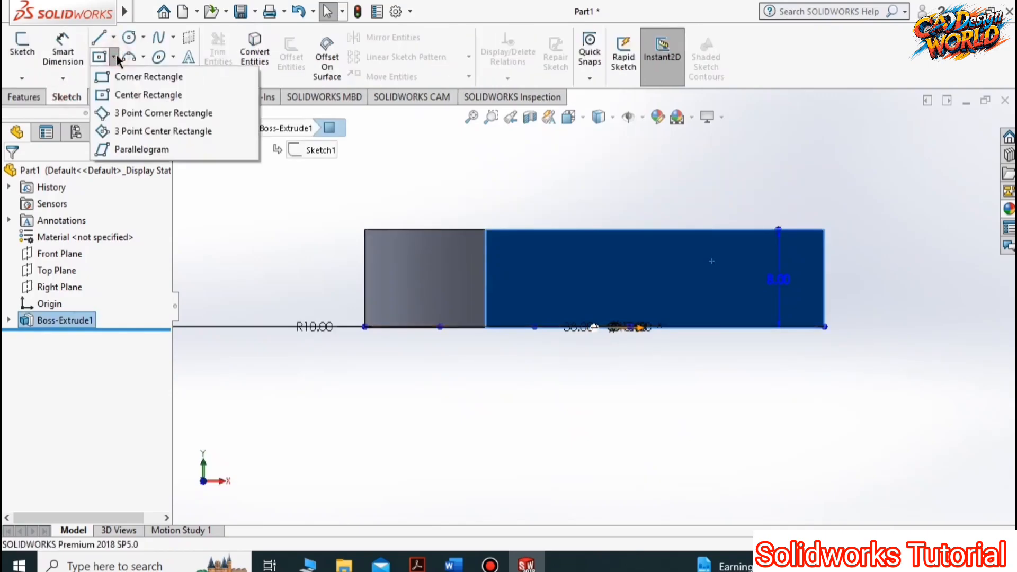
click(109, 77)
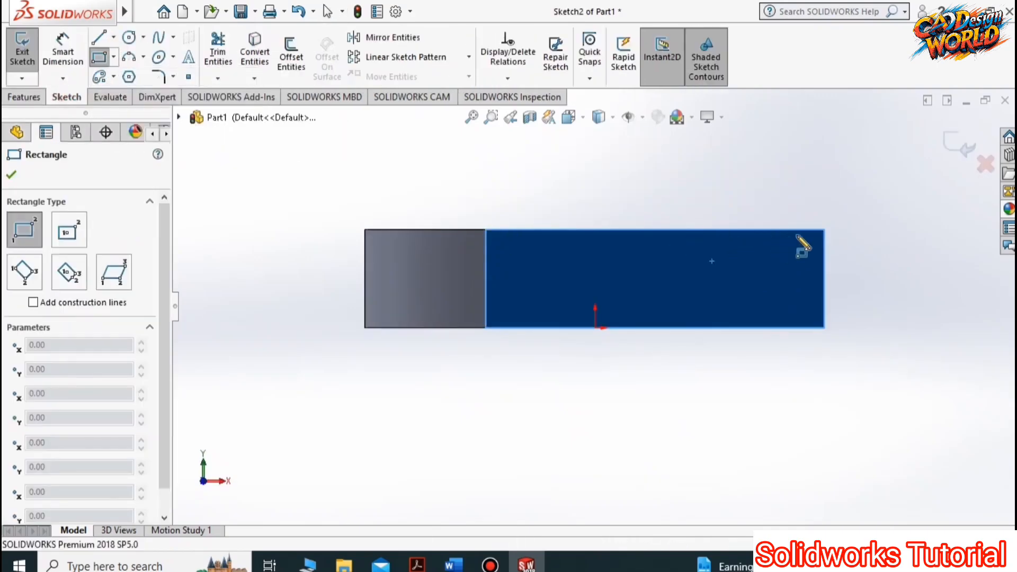
click(824, 230)
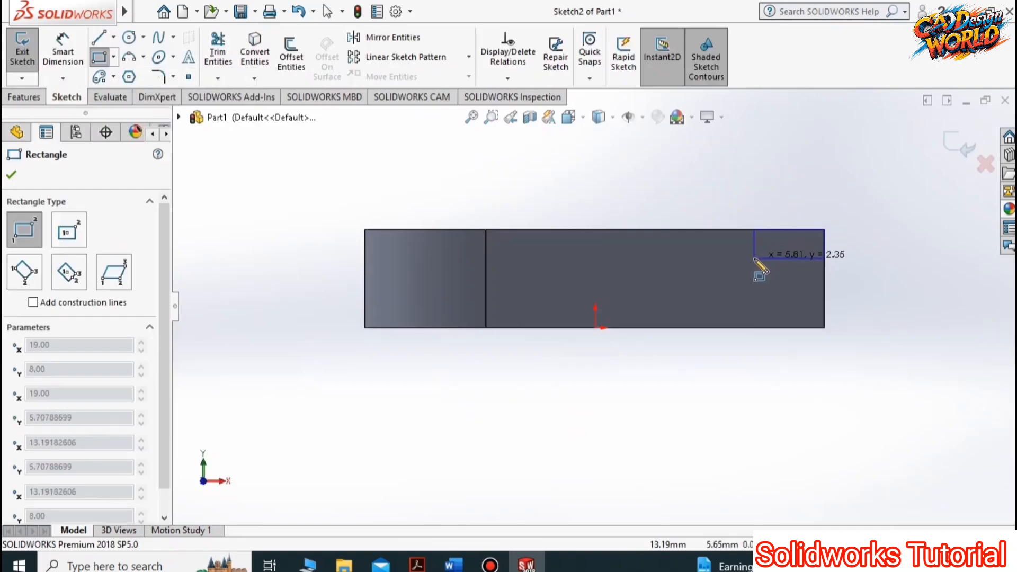
click(748, 274)
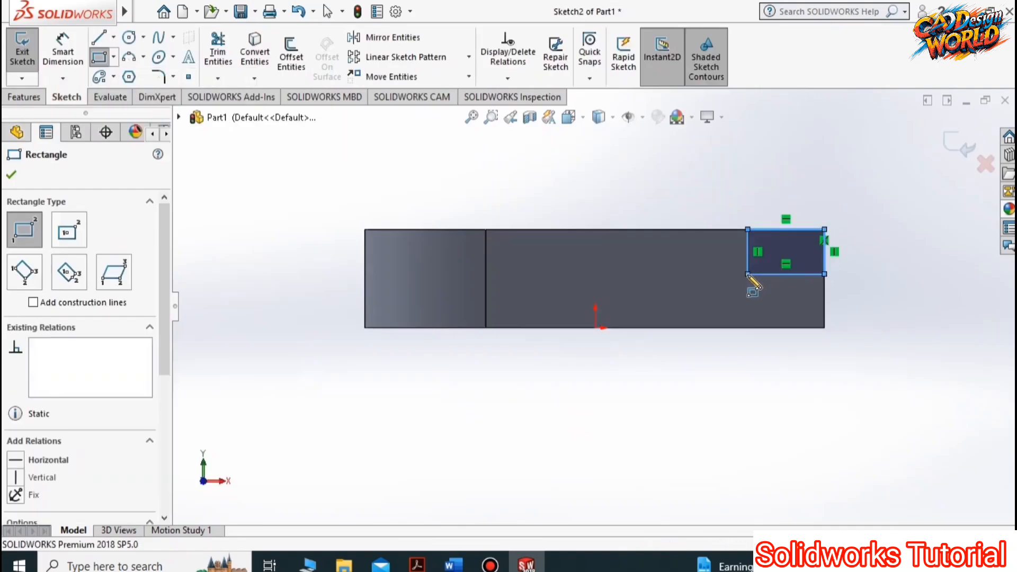
Dimension the corner rectangle on the front face to 4 mm high and 8 mm wide.
click(72, 53)
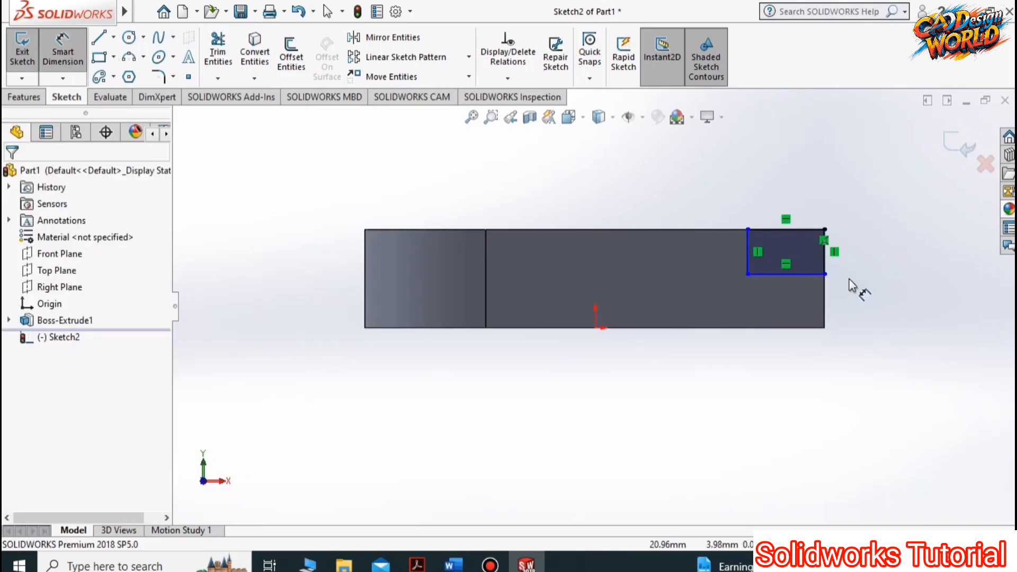
click(824, 265)
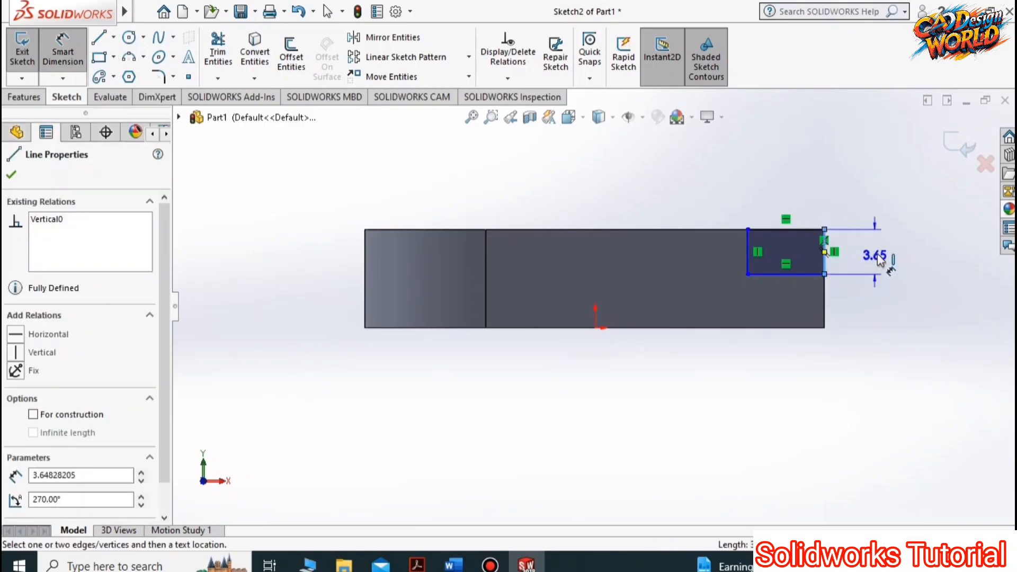
click(879, 258)
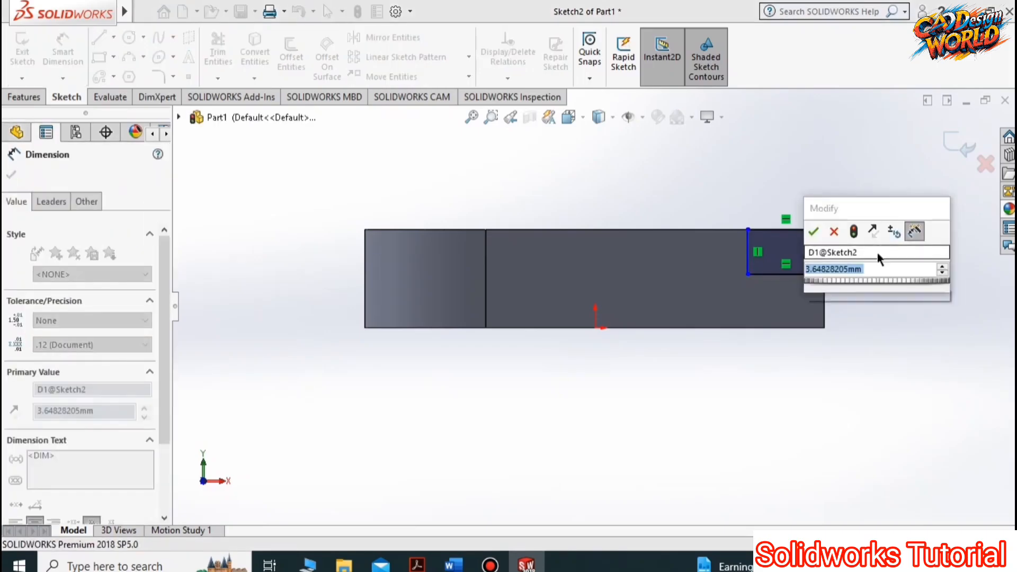
text(4)
key(Return)
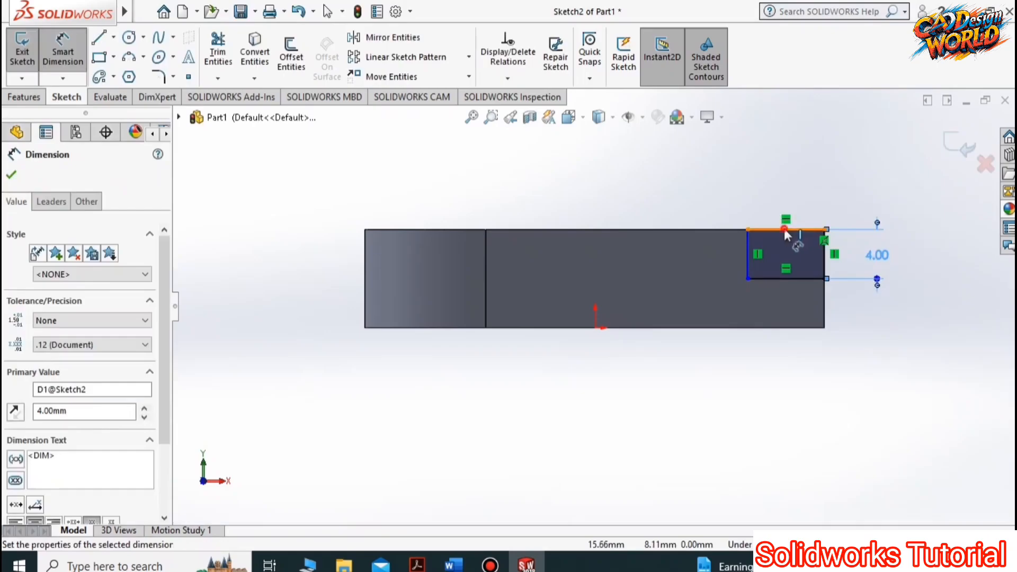
click(784, 230)
click(784, 186)
text(8)
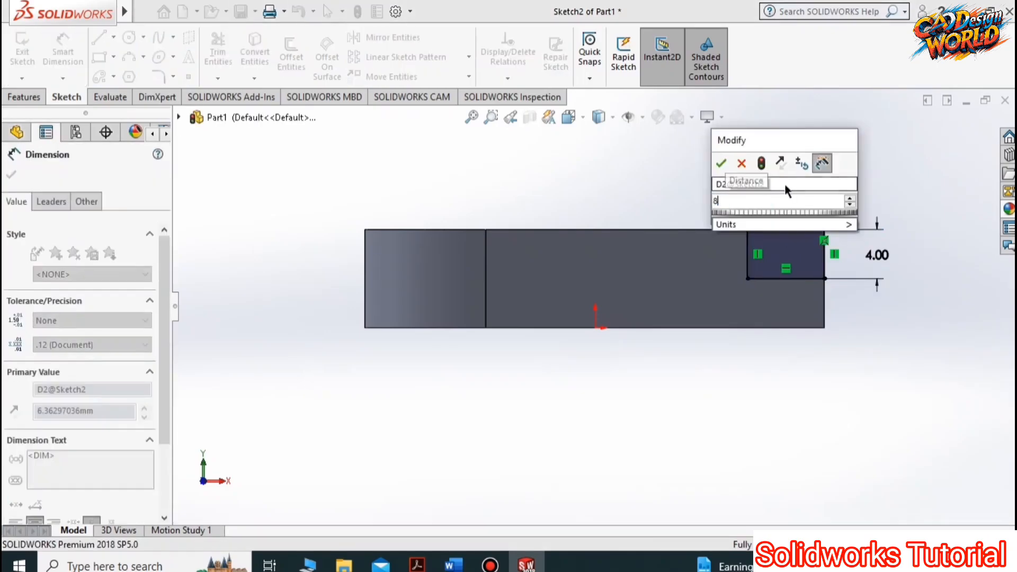
key(Return)
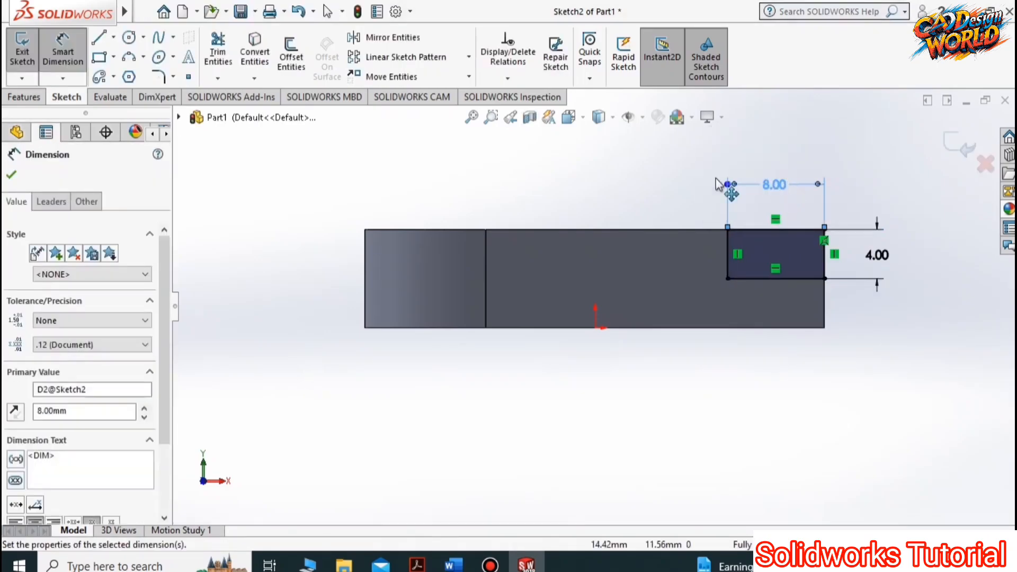
Cut the 8 by 4 mm rectangle through the whole plate with an Extruded Cut set to Through All.
click(25, 98)
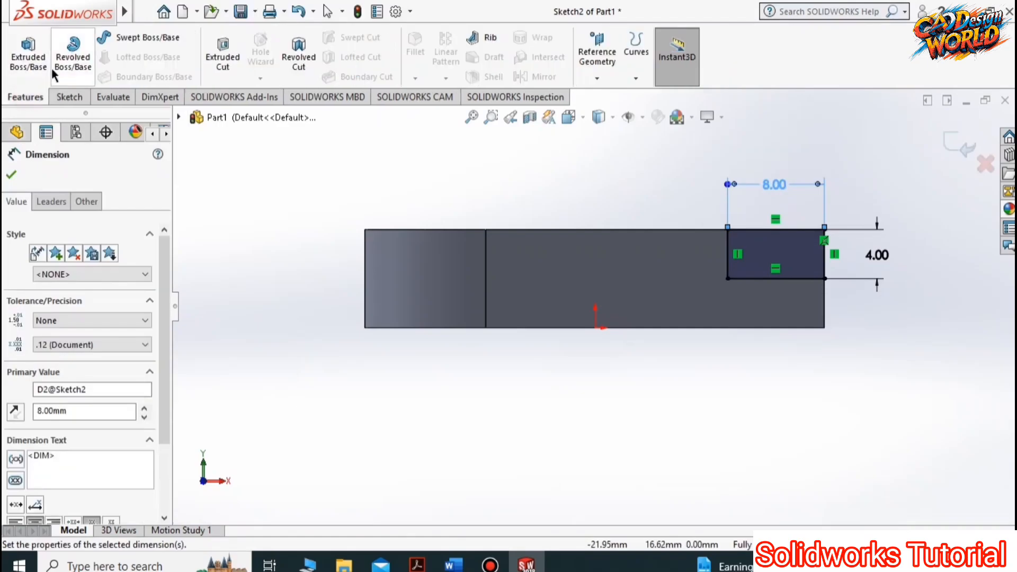
click(224, 64)
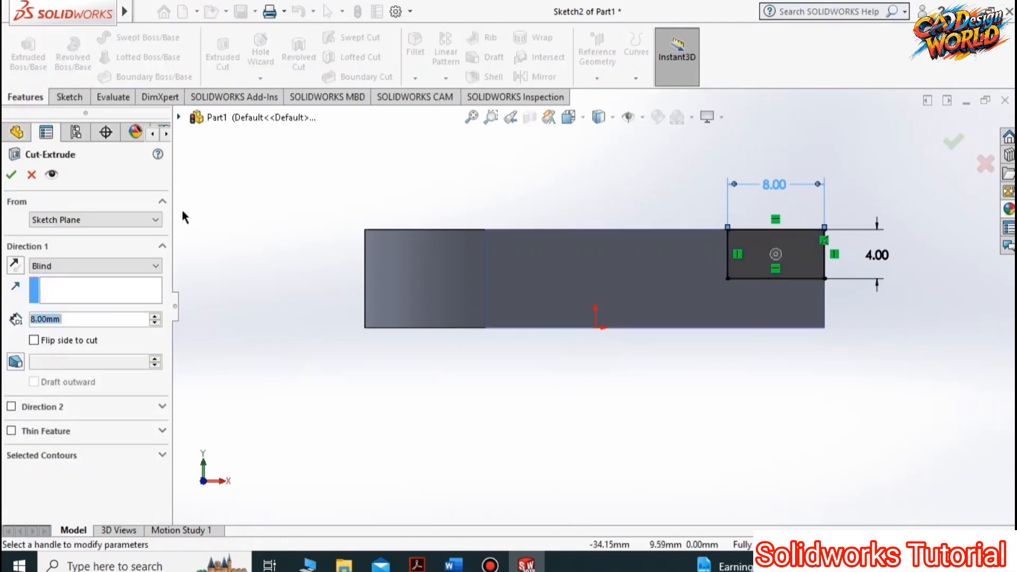
click(108, 266)
click(91, 289)
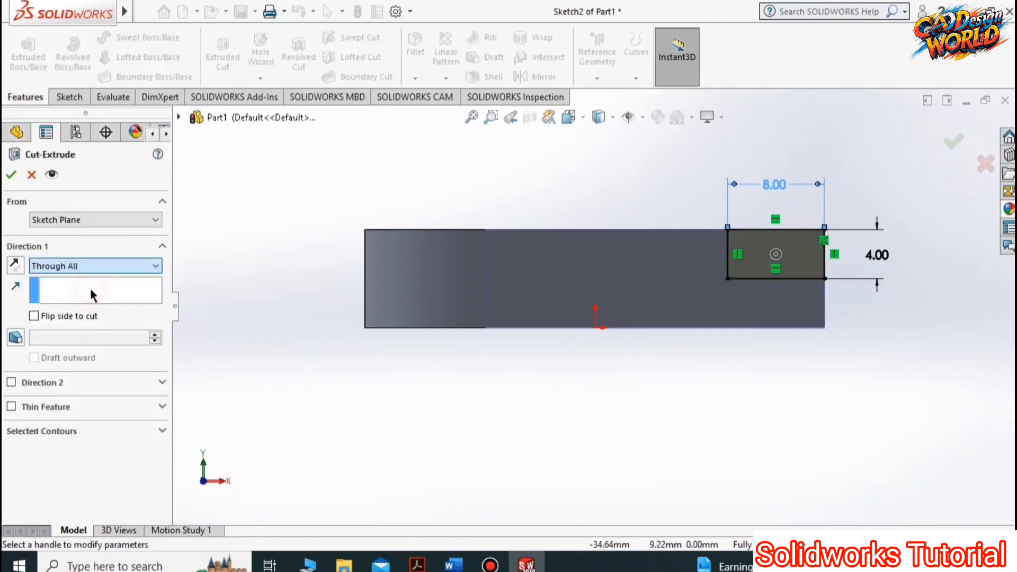
click(13, 176)
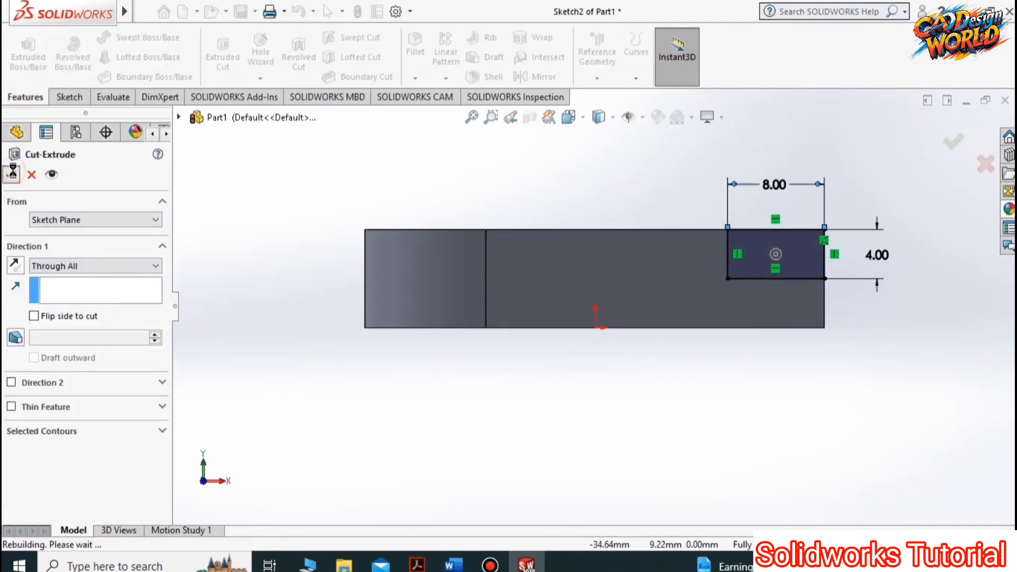
Sketch a corner rectangle about 17 by 21 mm on the step cut's vertical face, rising from the plate's top edge.
click(321, 214)
key(Down)
key(Down)
key(Up)
key(Up)
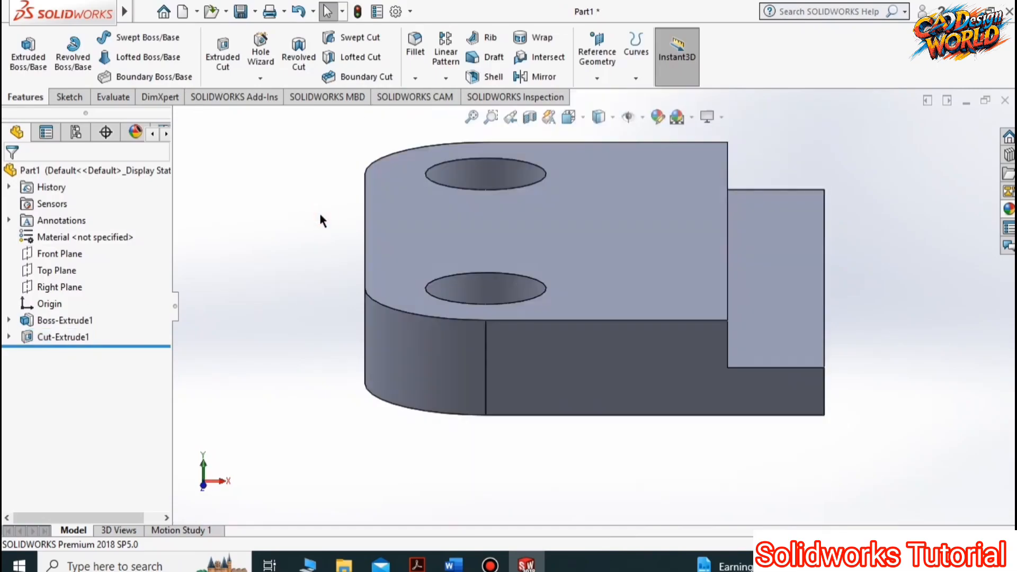
key(Left)
key(Left)
key(Left)
key(Left)
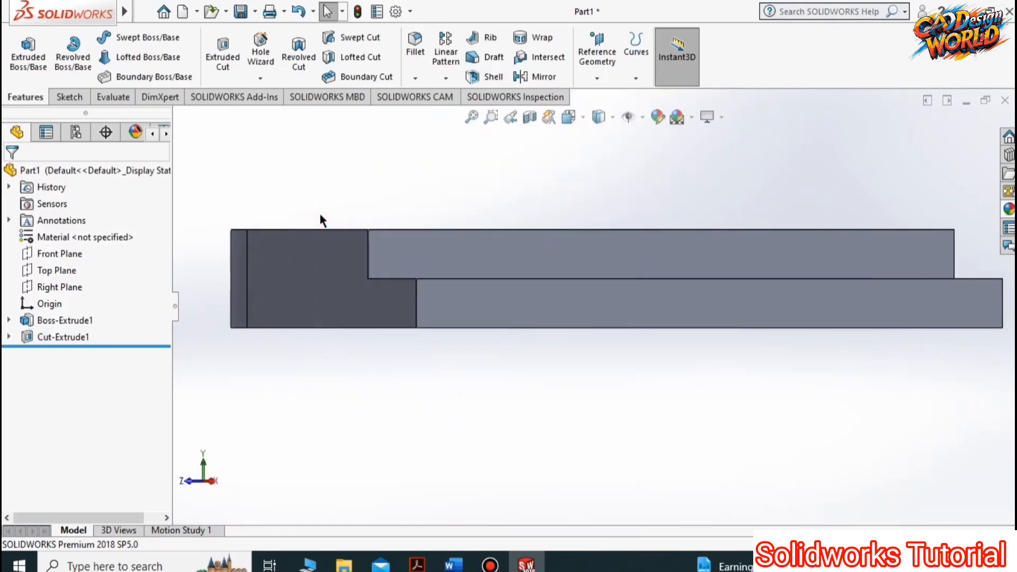
click(589, 243)
key(ctrl+8)
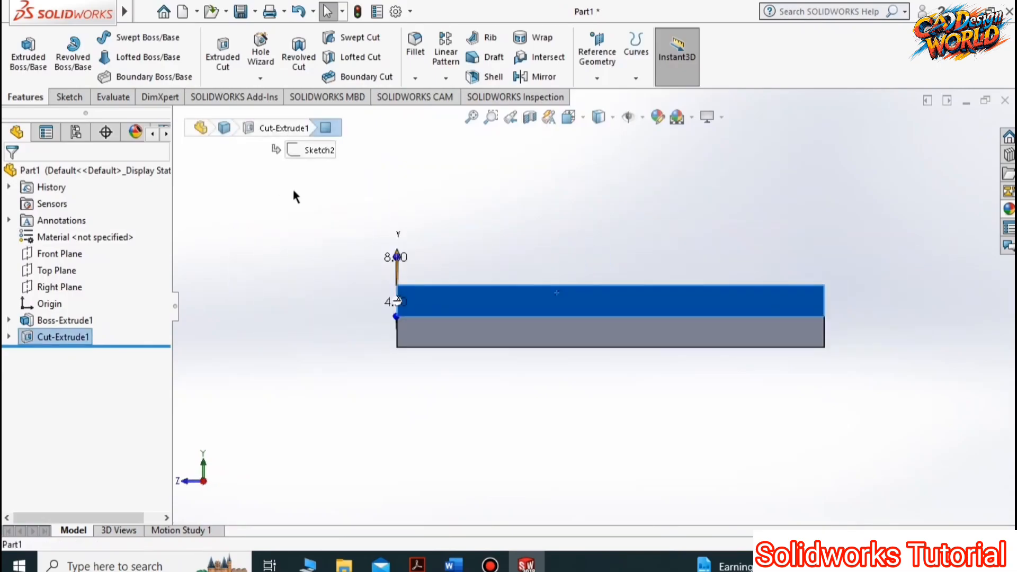
scroll(643, 286, down, 3)
scroll(643, 286, up, 4)
scroll(628, 196, down, 2)
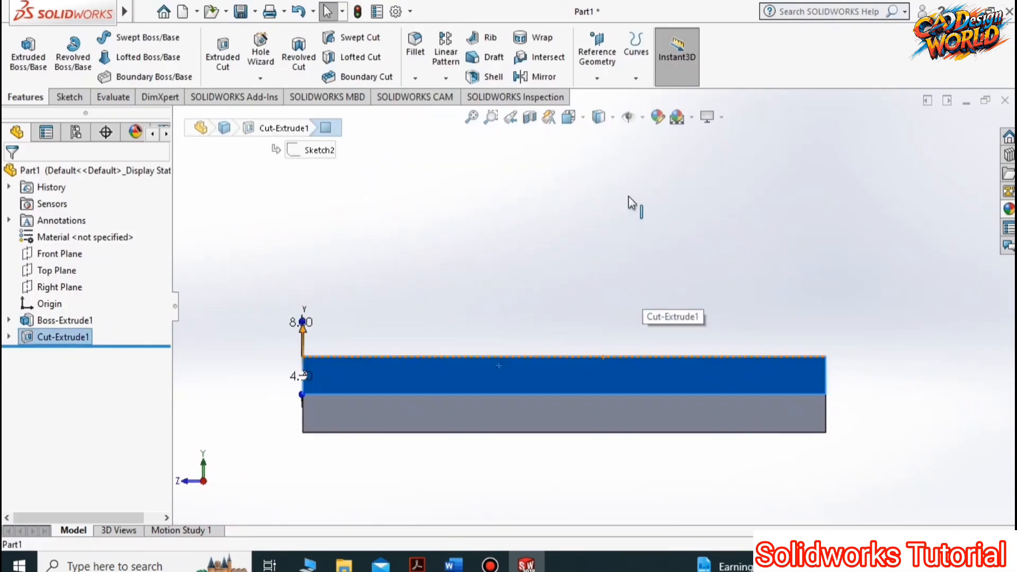
scroll(574, 234, up, 2)
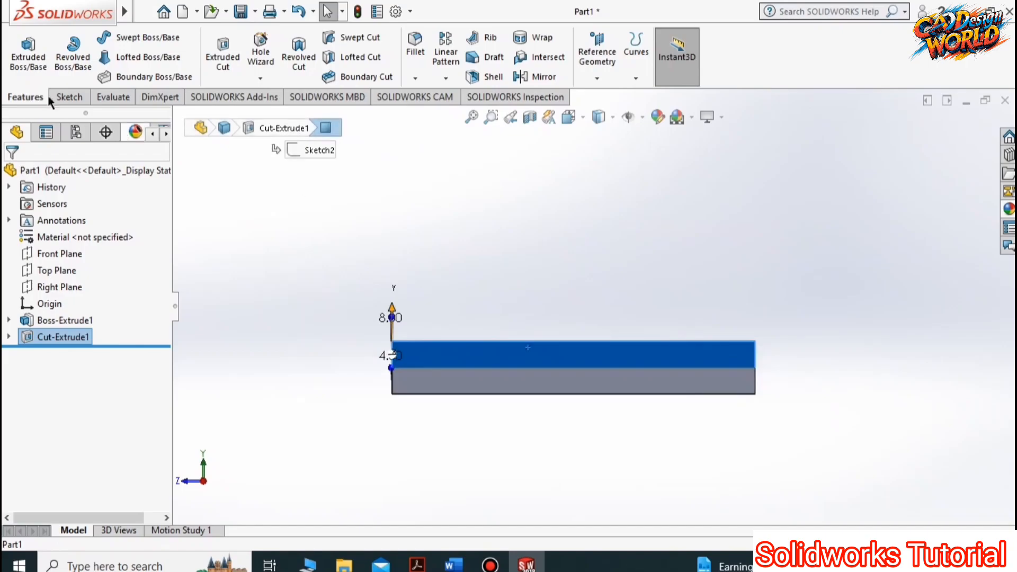
click(71, 95)
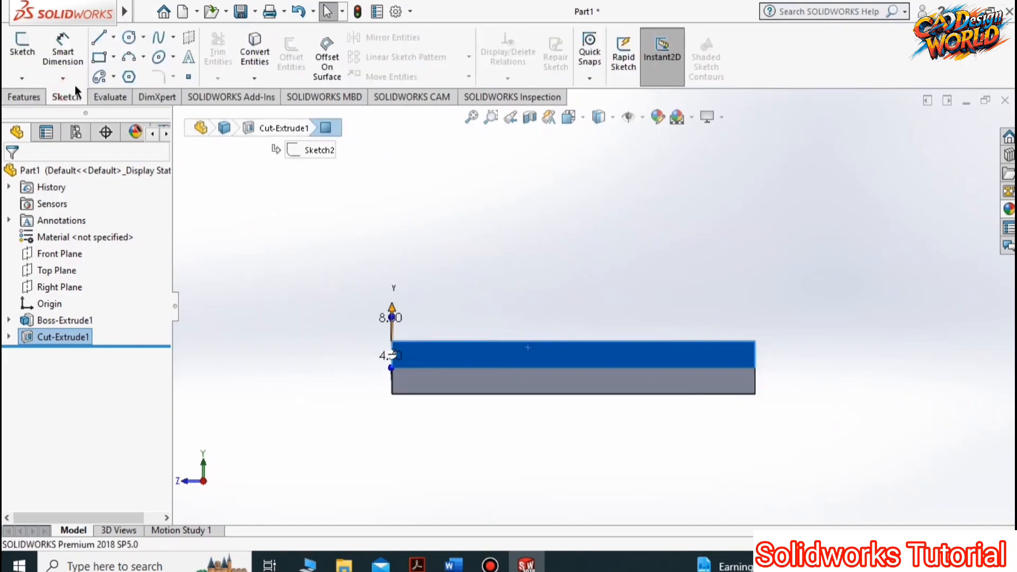
click(106, 61)
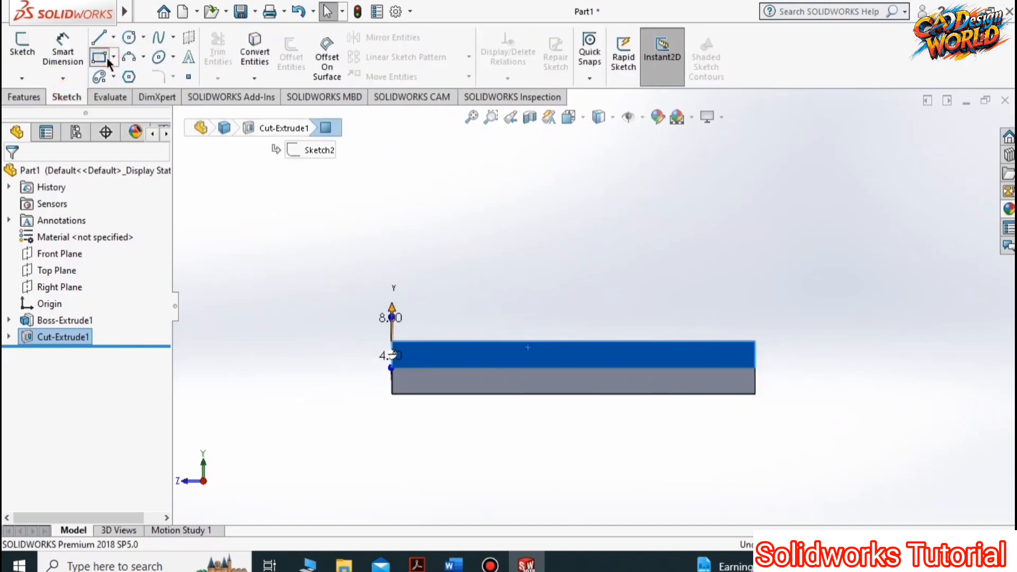
click(508, 341)
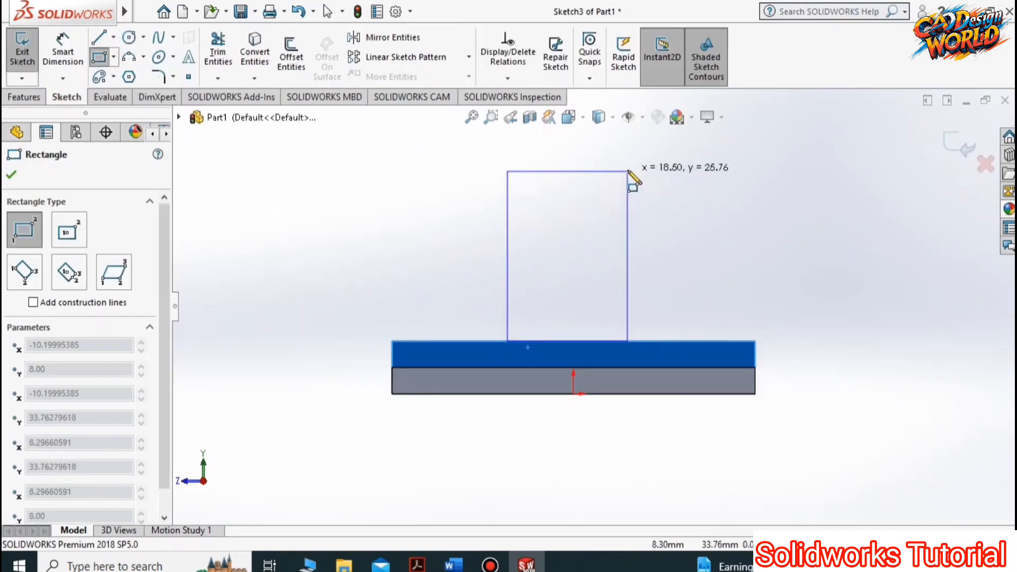
click(618, 201)
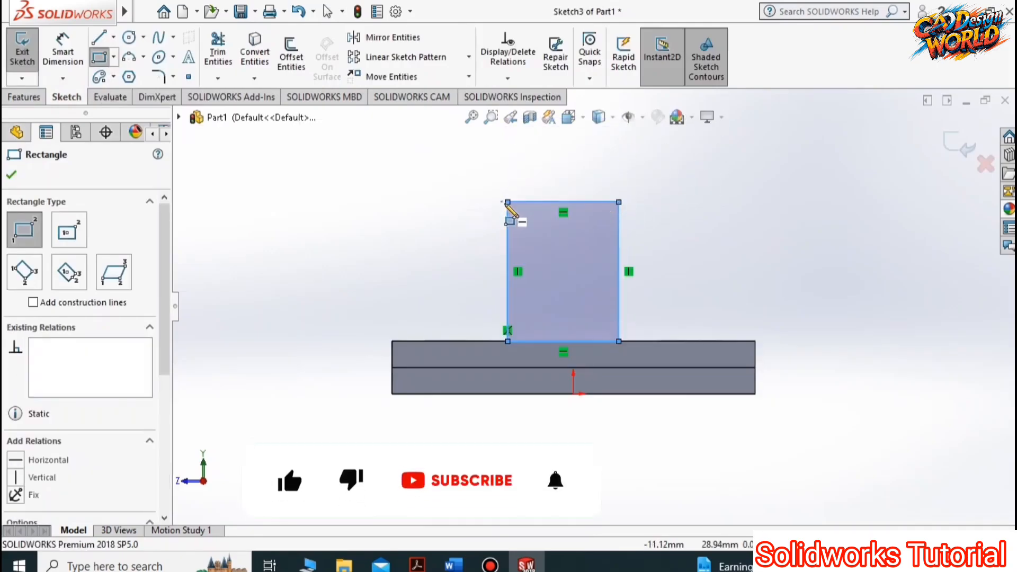
Draw a 3-point arc of about 9 mm radius joining the rectangle's two upper corners and bulging upward.
click(128, 58)
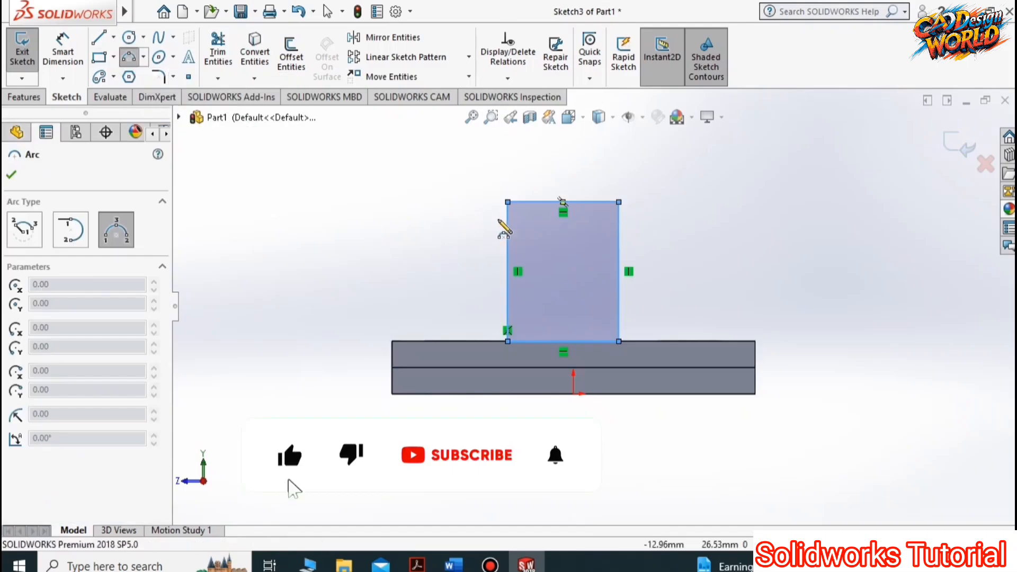
click(508, 202)
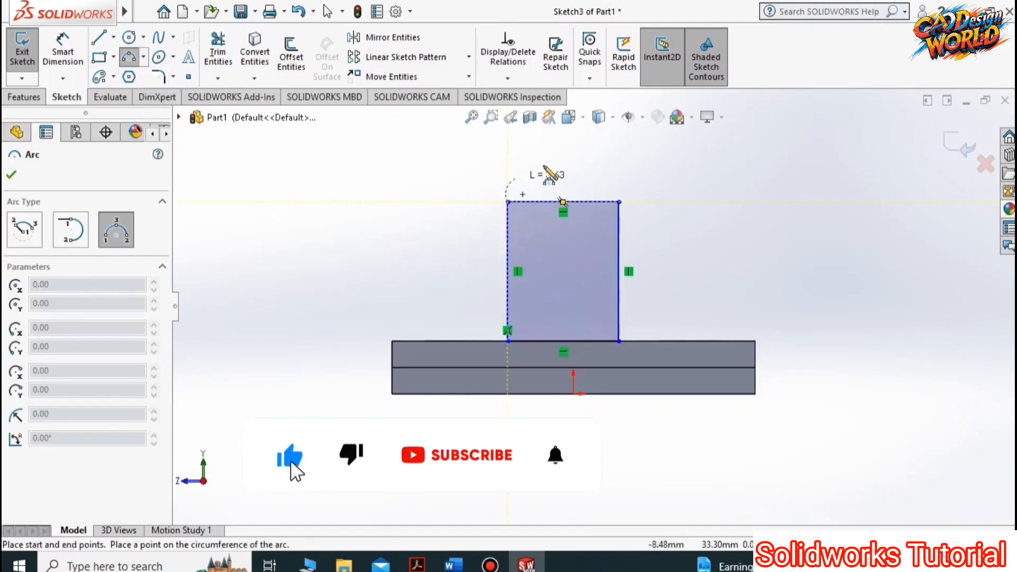
click(619, 202)
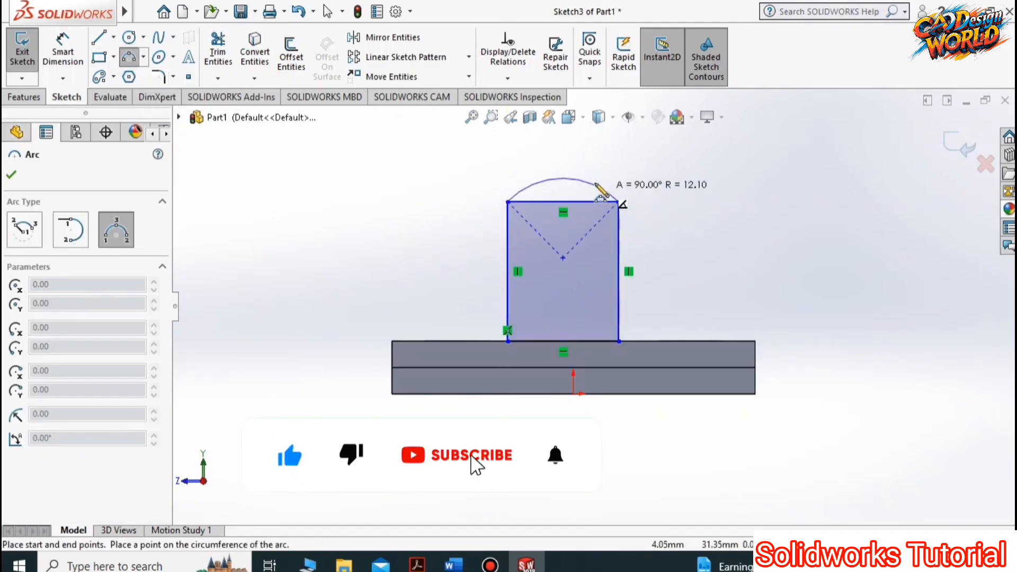
click(564, 160)
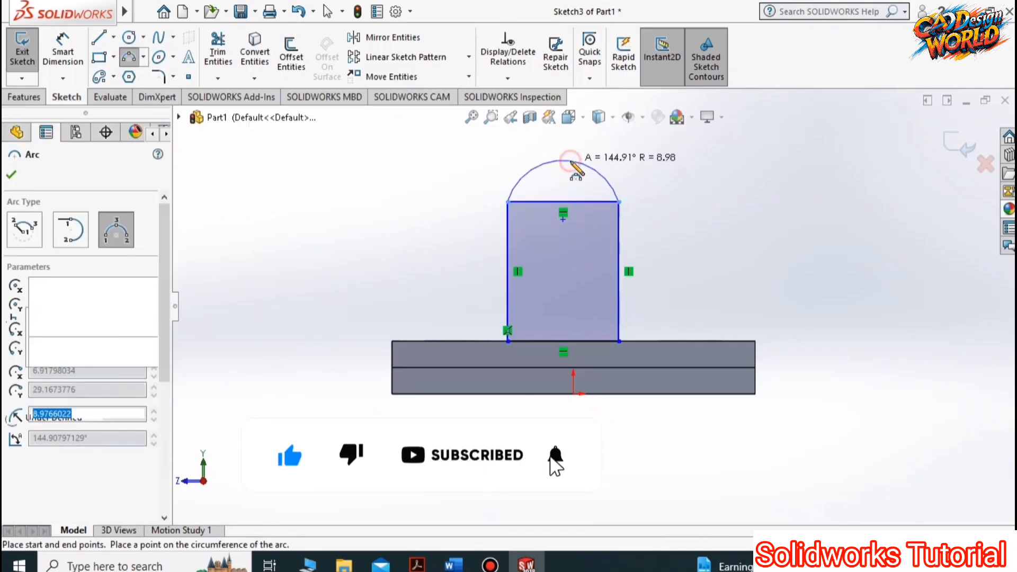
key(Escape)
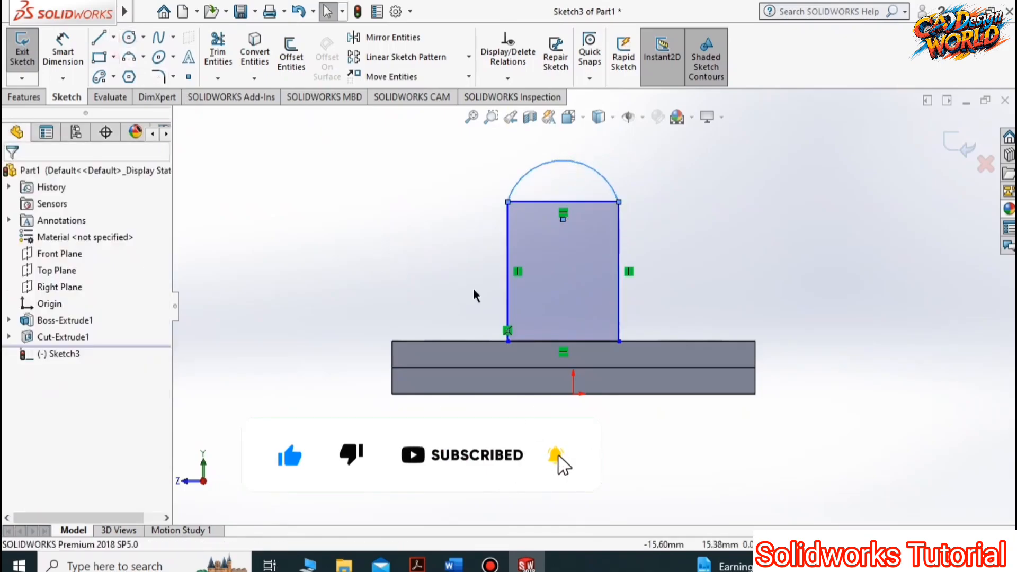
Trim away the rectangle's top line beneath the arc with Trim Entities.
click(507, 202)
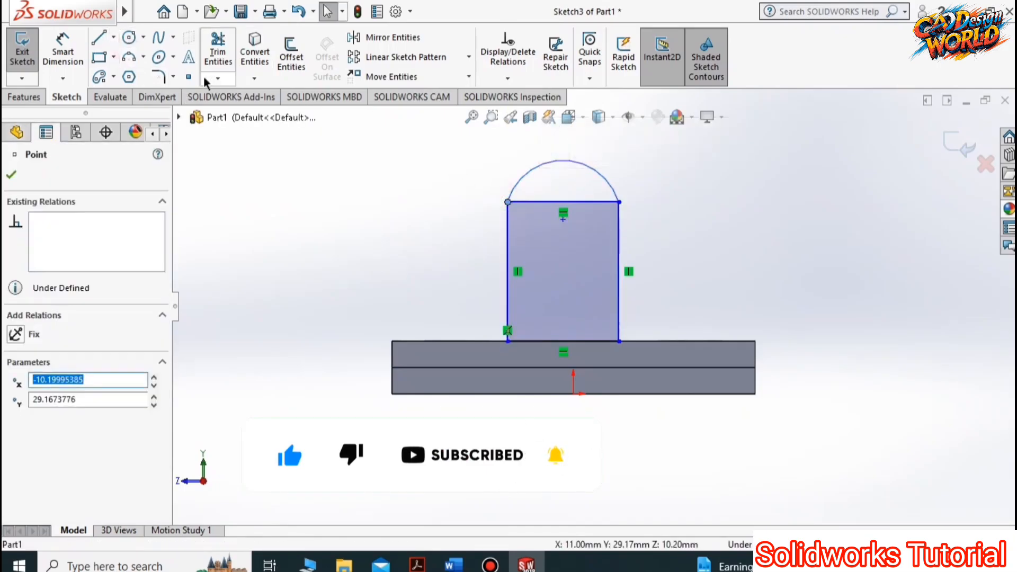
click(221, 54)
click(560, 203)
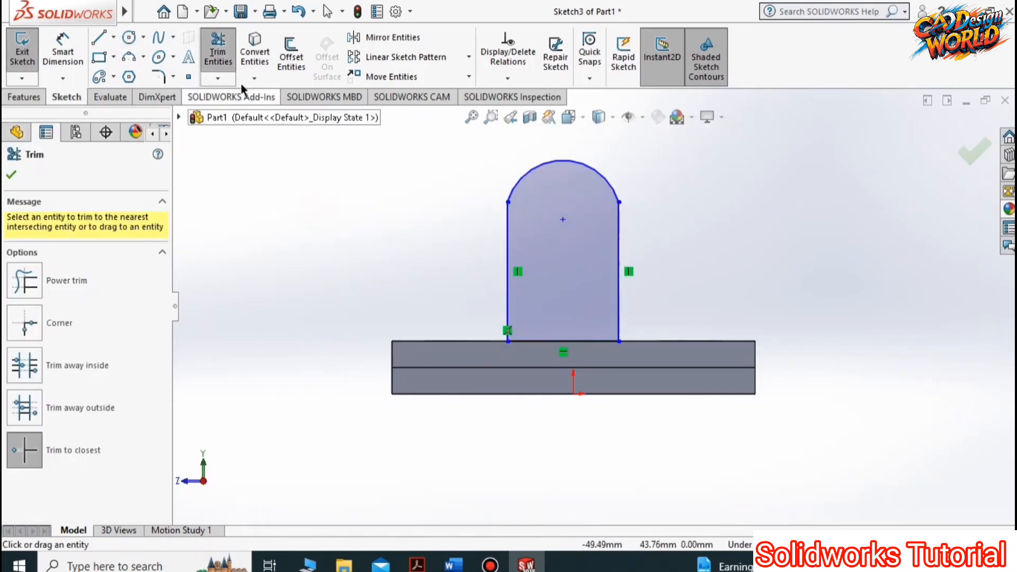
click(218, 53)
Make the arc tangent to both vertical sides of the profile at its endpoints.
click(508, 203)
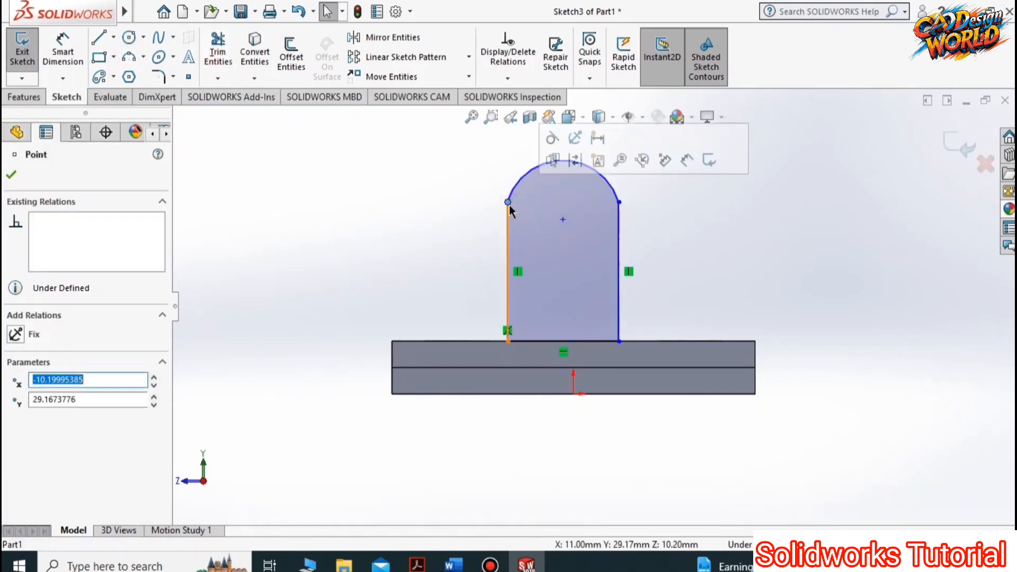
click(552, 137)
click(621, 202)
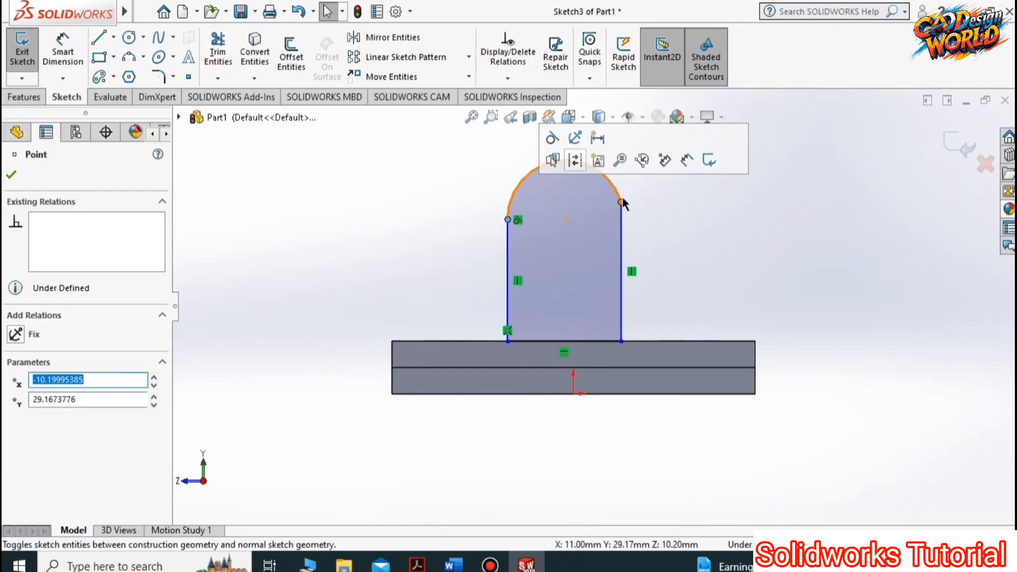
click(662, 130)
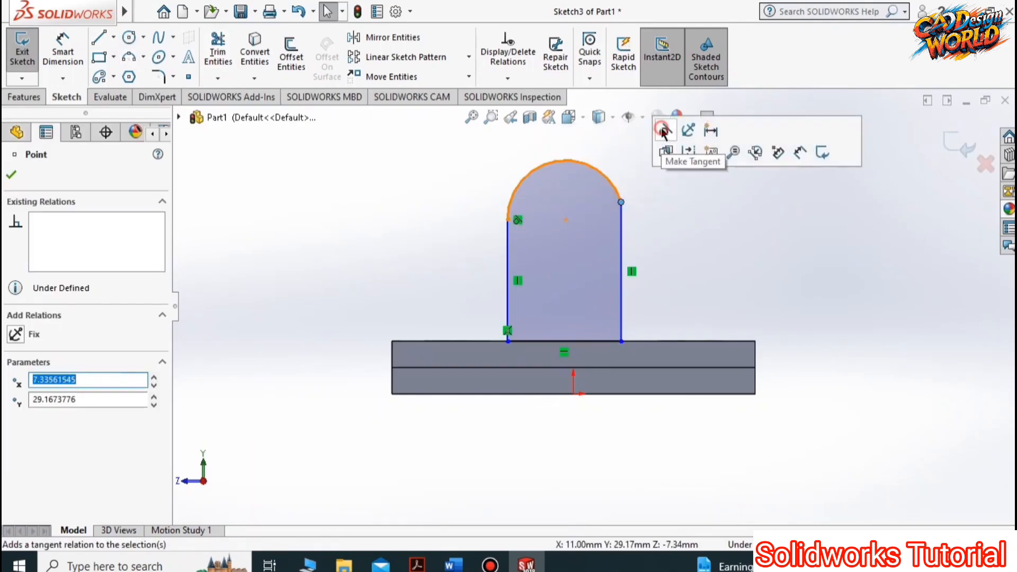
click(325, 233)
Dimension the distance between the round-topped profile's vertical sides as 28 mm.
click(63, 53)
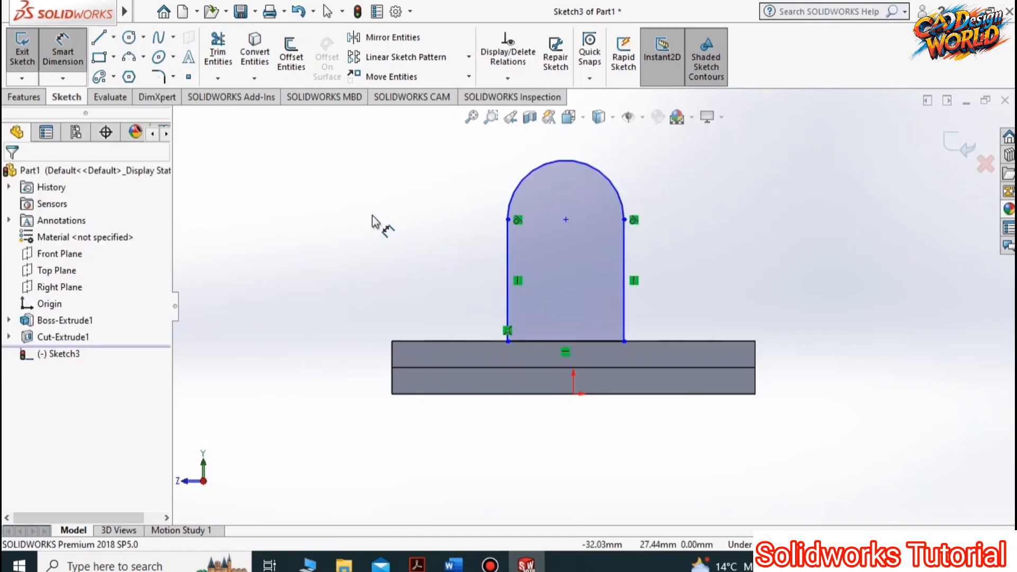
click(507, 260)
click(624, 265)
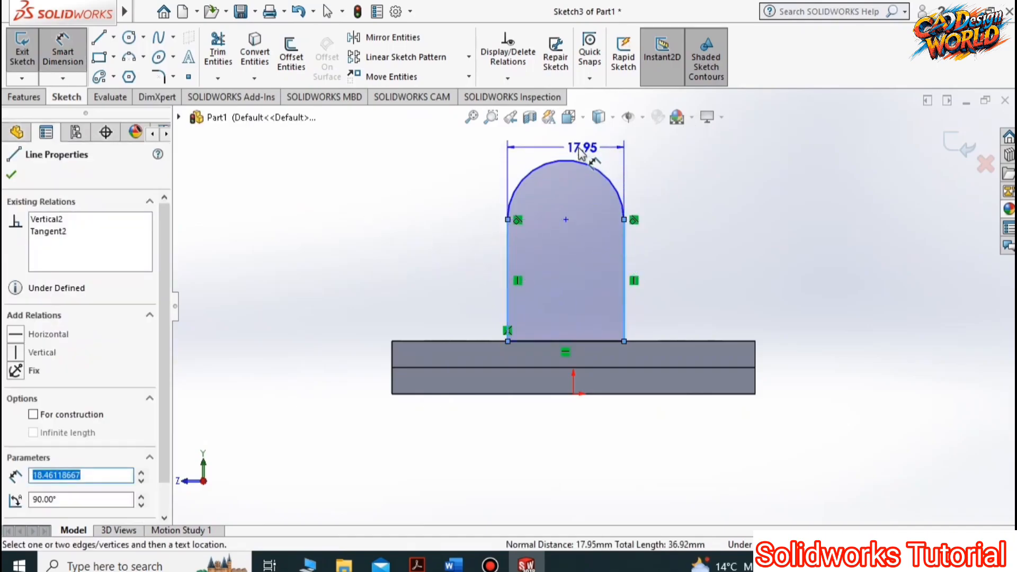
click(572, 260)
text(28)
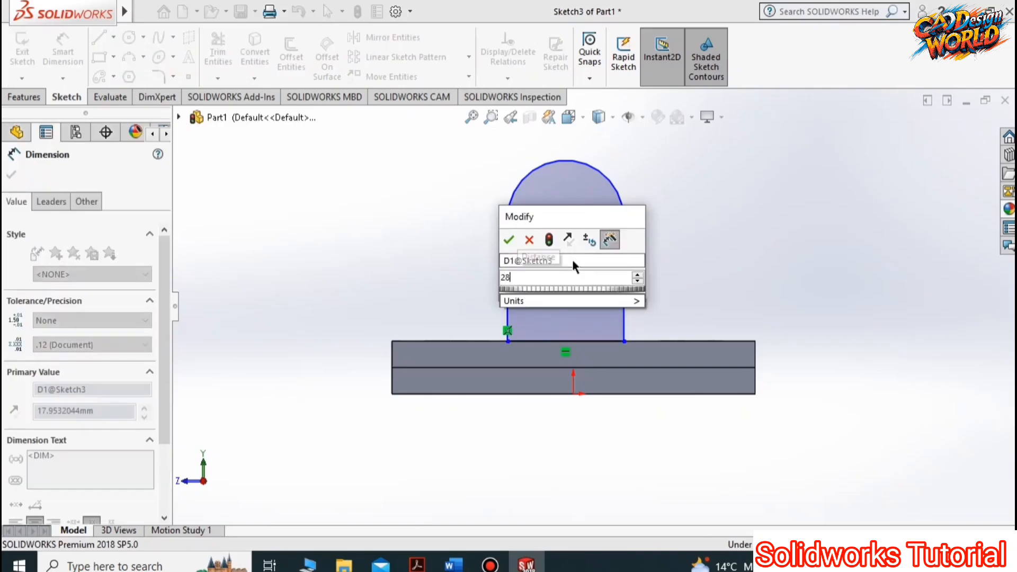
key(Return)
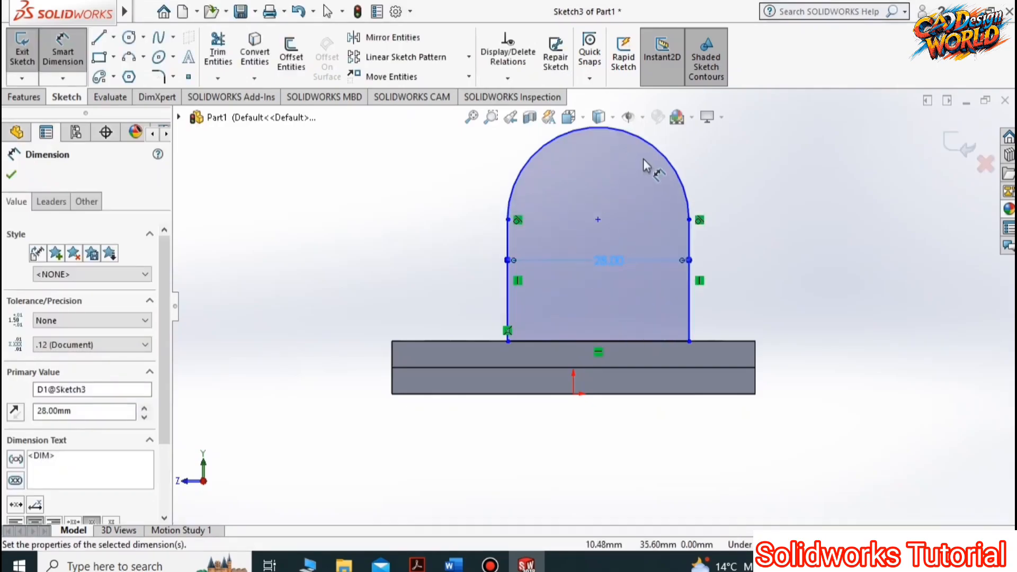
click(675, 165)
click(743, 165)
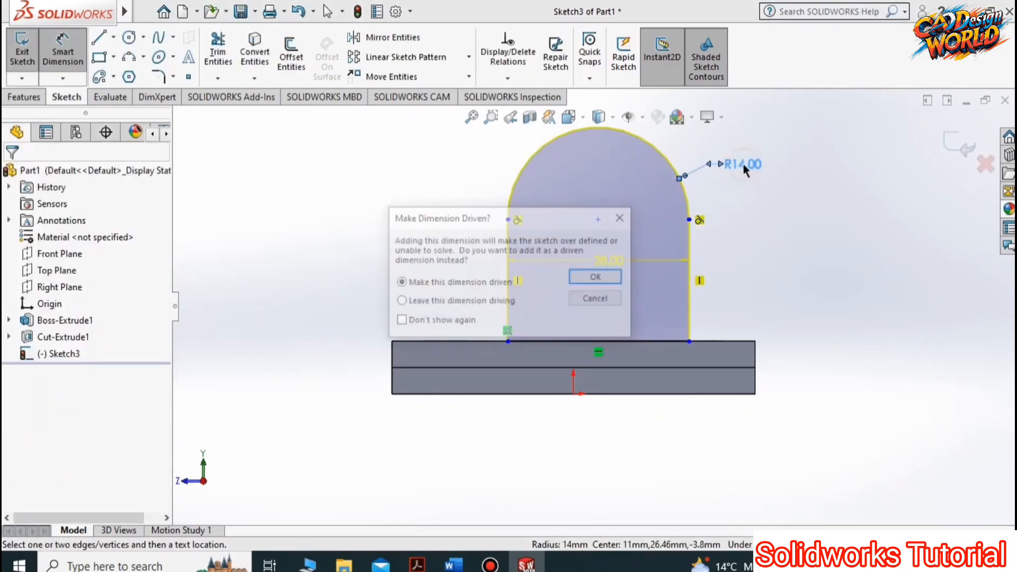
click(620, 217)
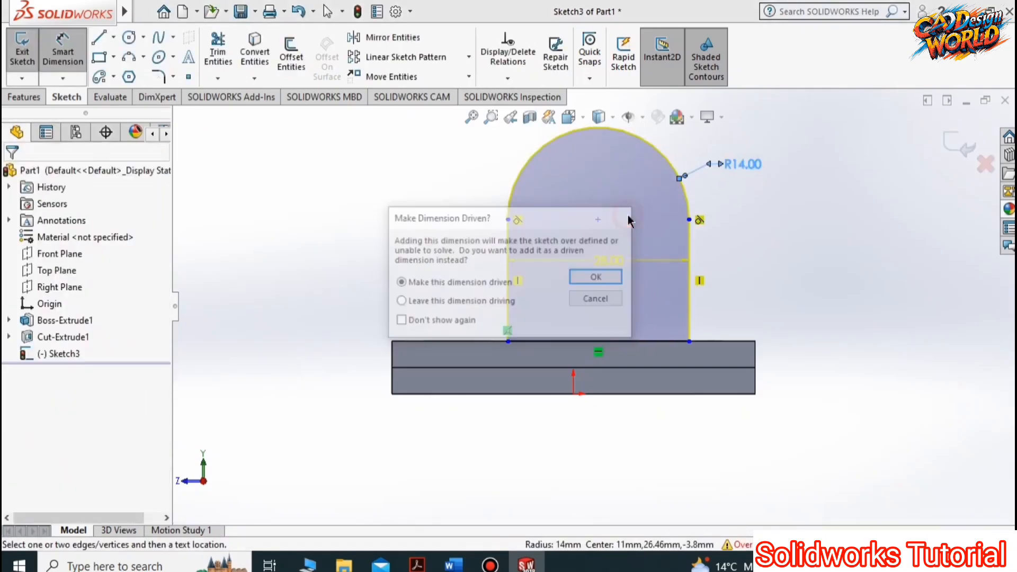
Dimension the distance from the profile's right vertical side to the plate's right end as 14 mm.
click(692, 331)
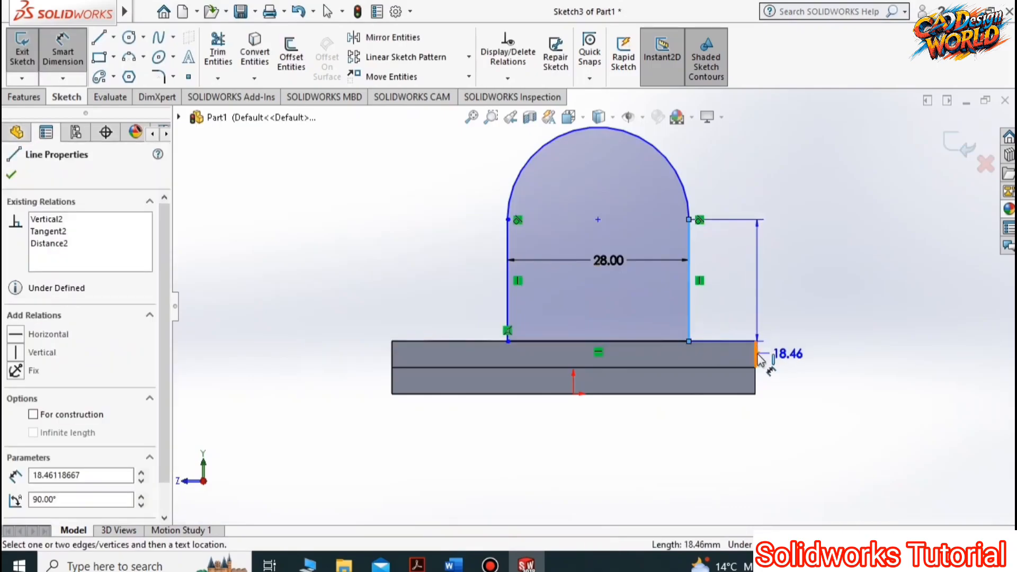
click(757, 356)
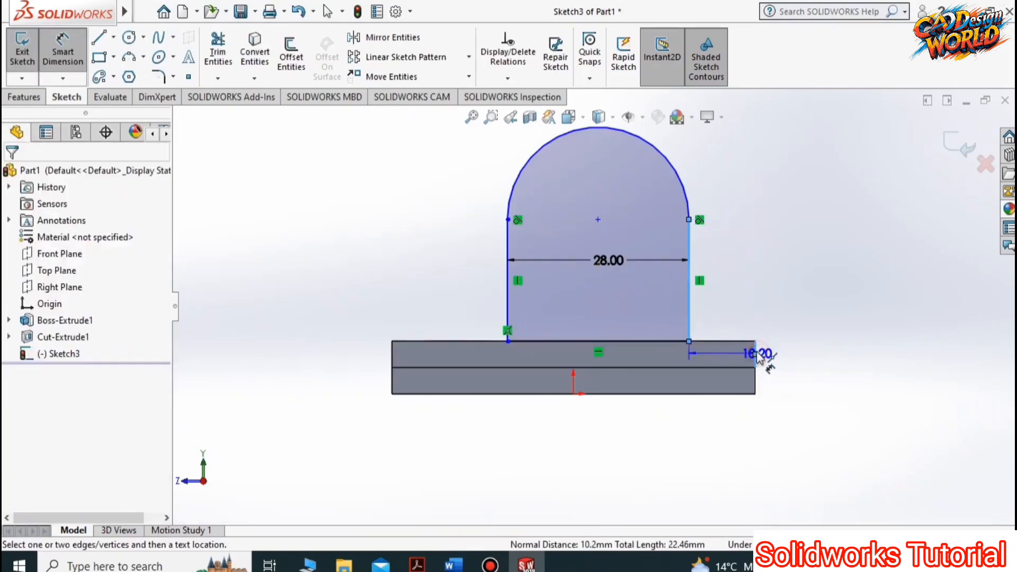
click(726, 311)
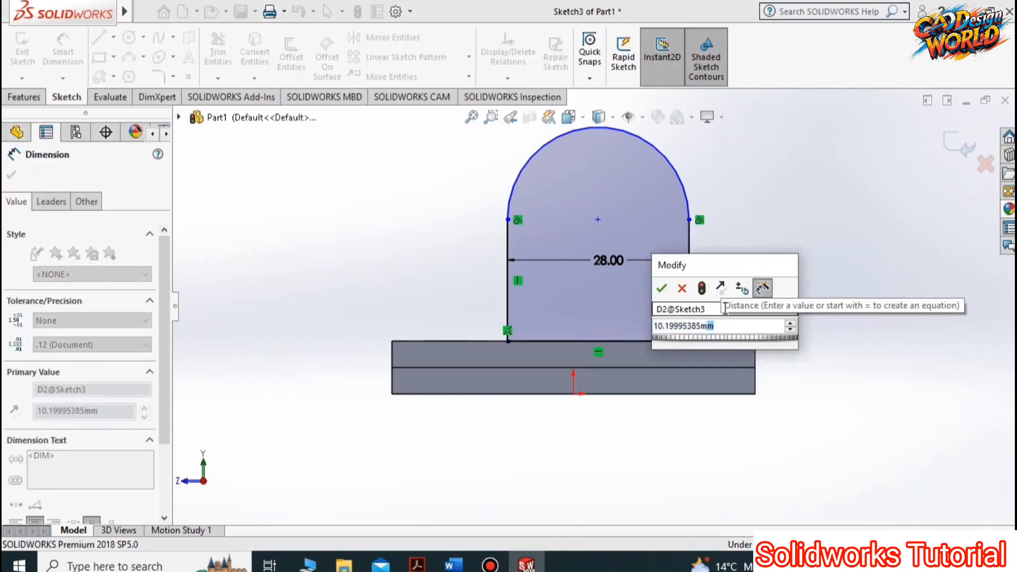
text(1)
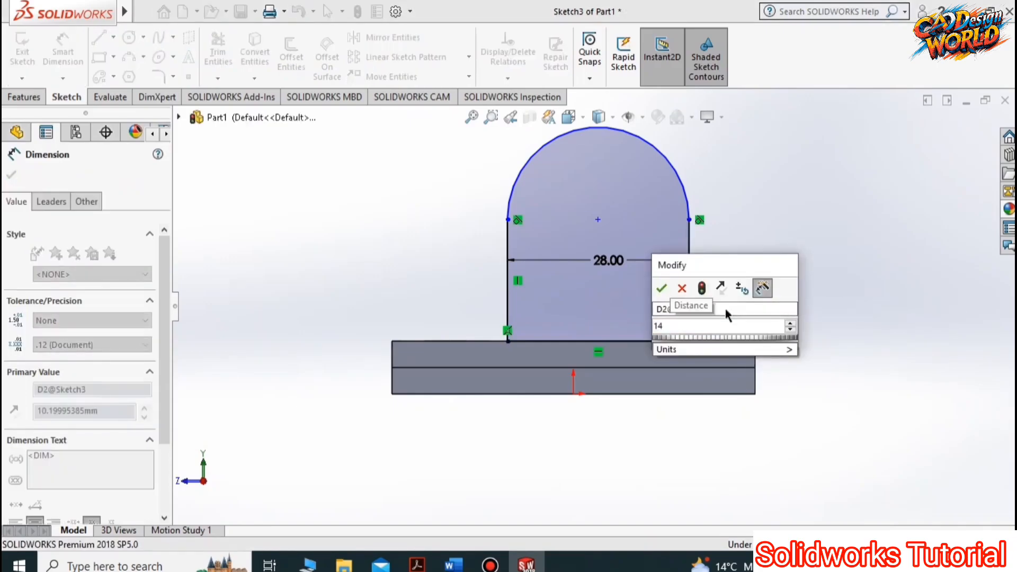
text(4)
key(Return)
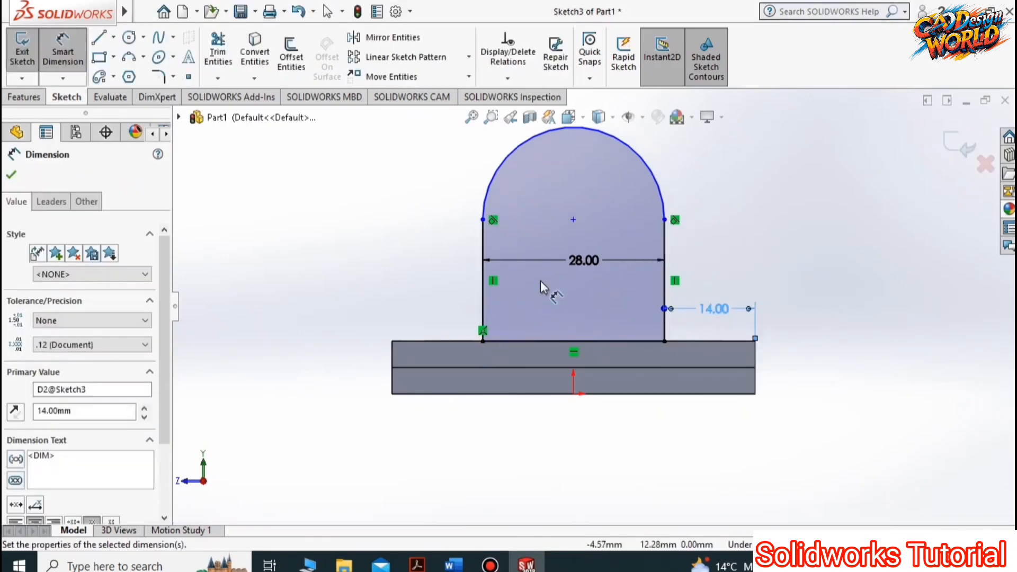
Dimension the profile's left vertical side as 42 mm long.
click(483, 234)
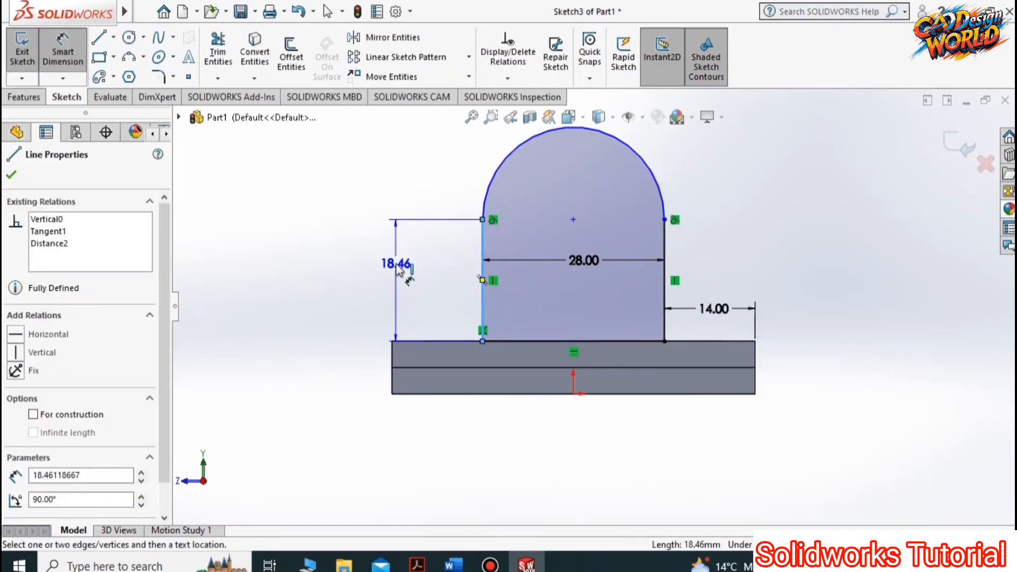
click(397, 268)
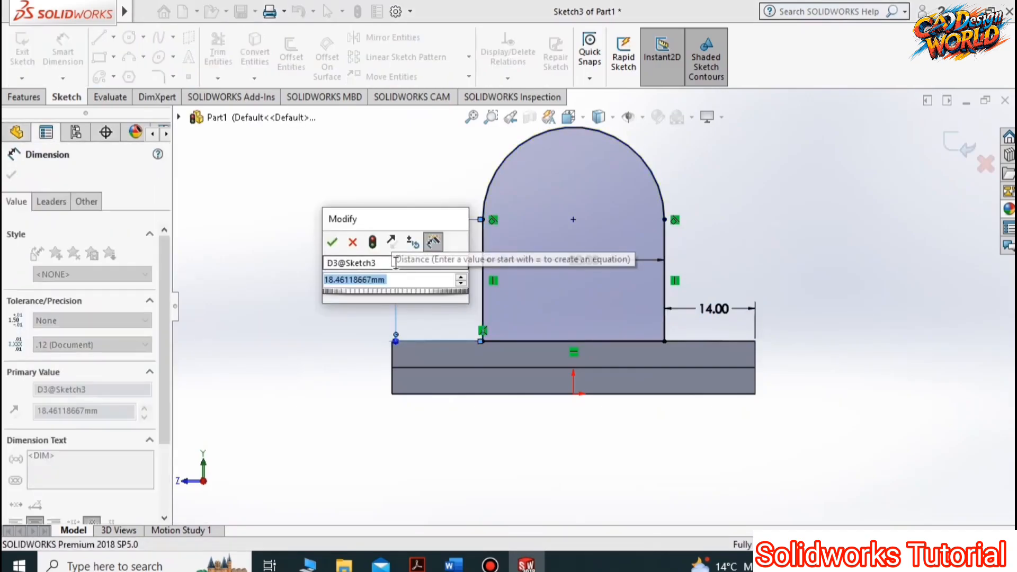
text(42)
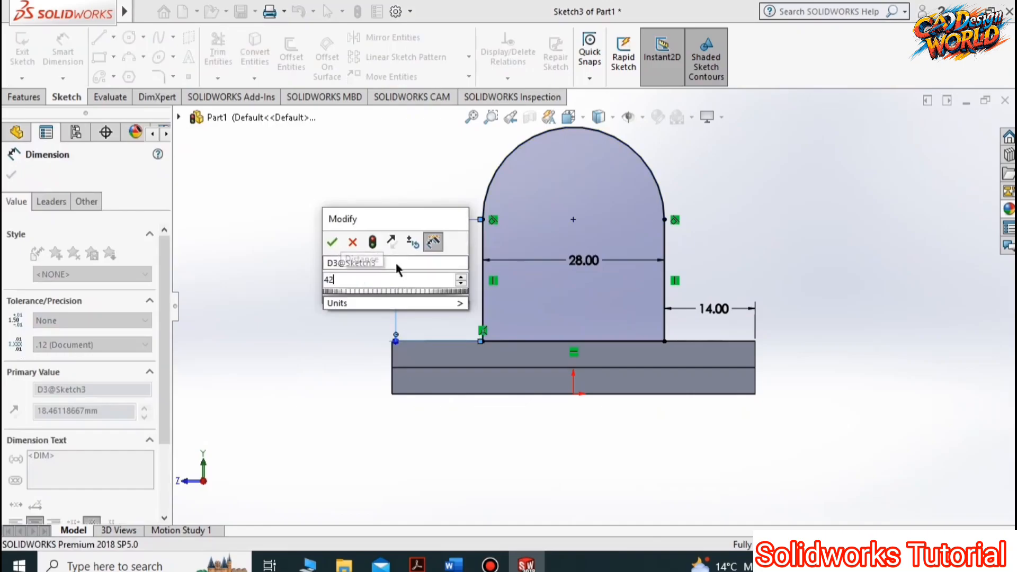
key(Return)
key(f)
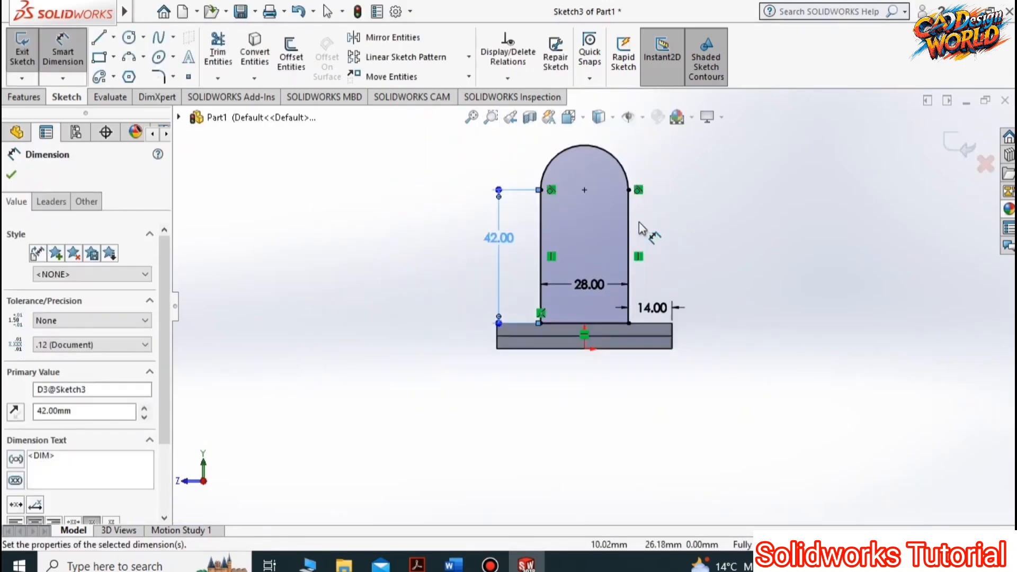
Set the length of the round-topped profile's left vertical side to 34 mm.
double_click(380, 267)
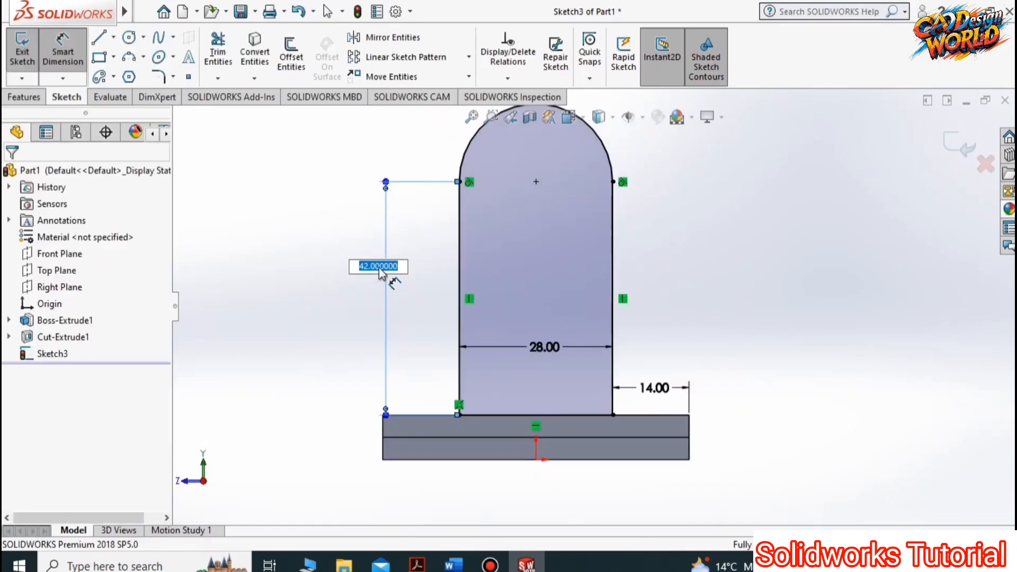
right_click(379, 267)
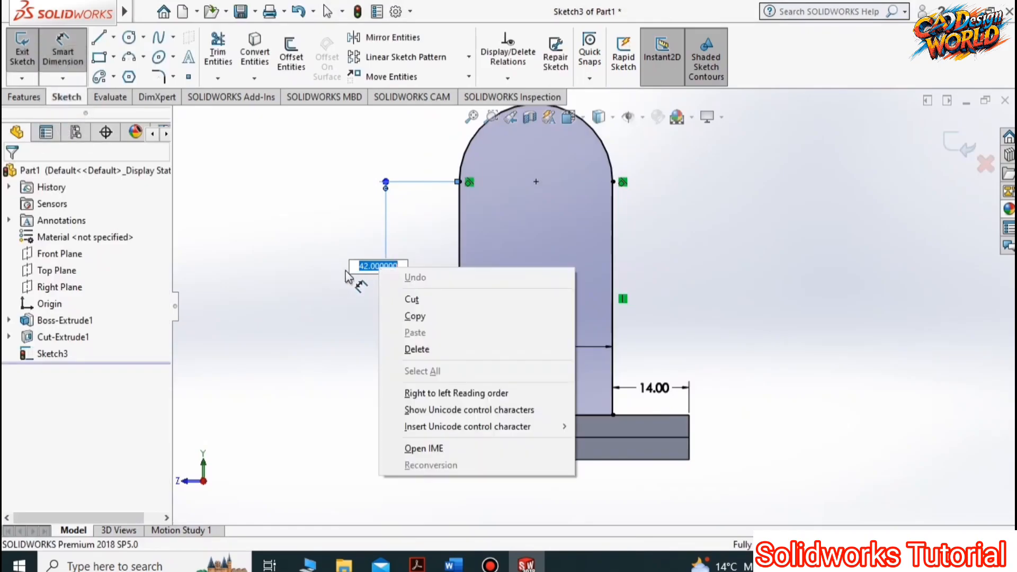
click(363, 268)
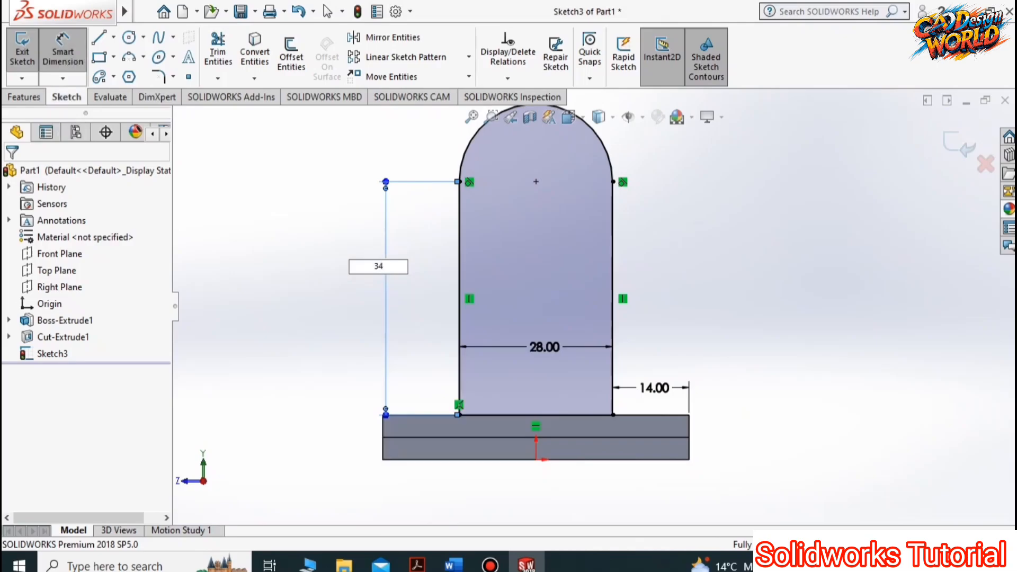
key(Return)
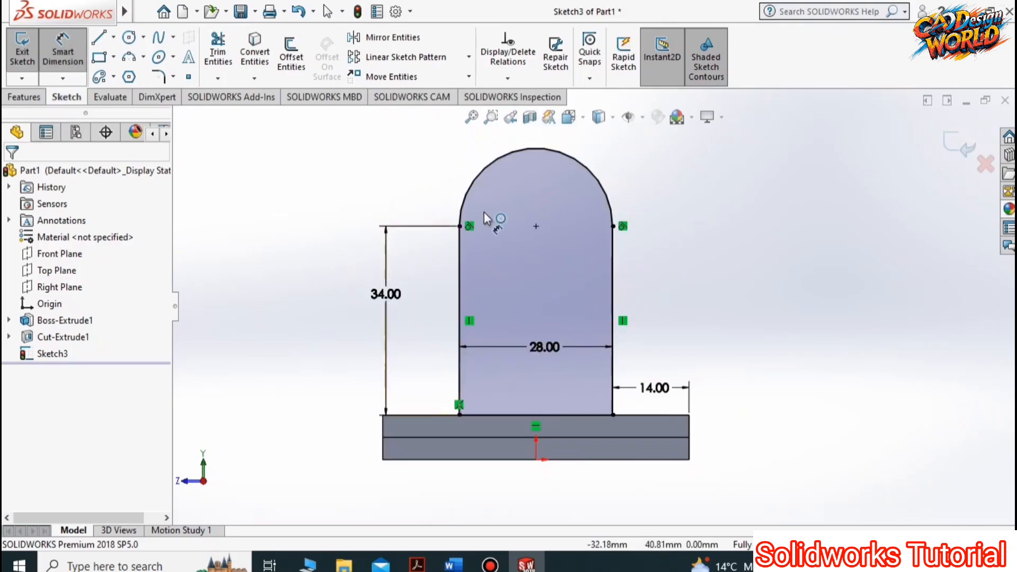
Sketch a circle centred on the top arc's centre point and dimension its diameter as 10 mm.
click(129, 37)
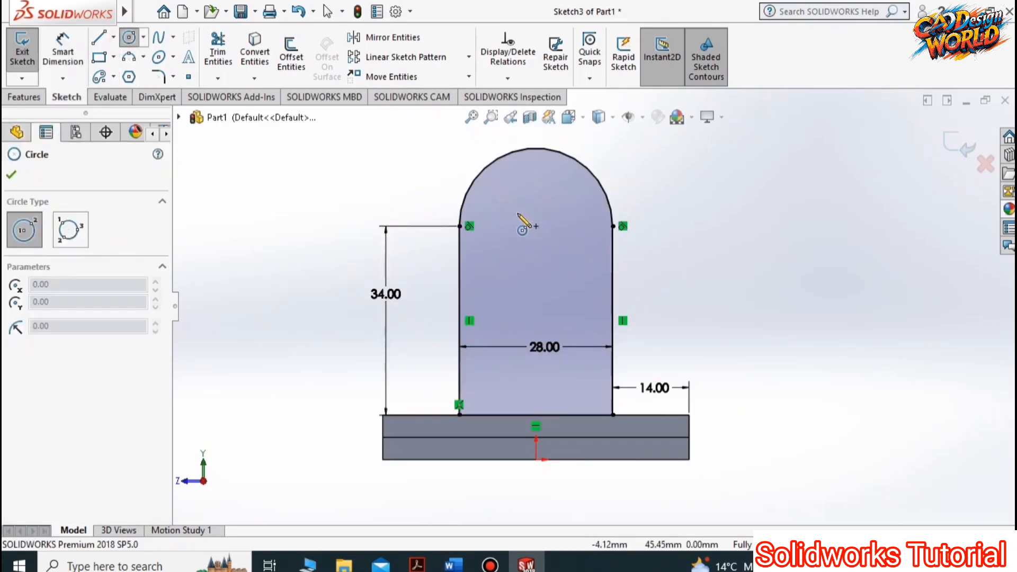
click(536, 226)
click(573, 262)
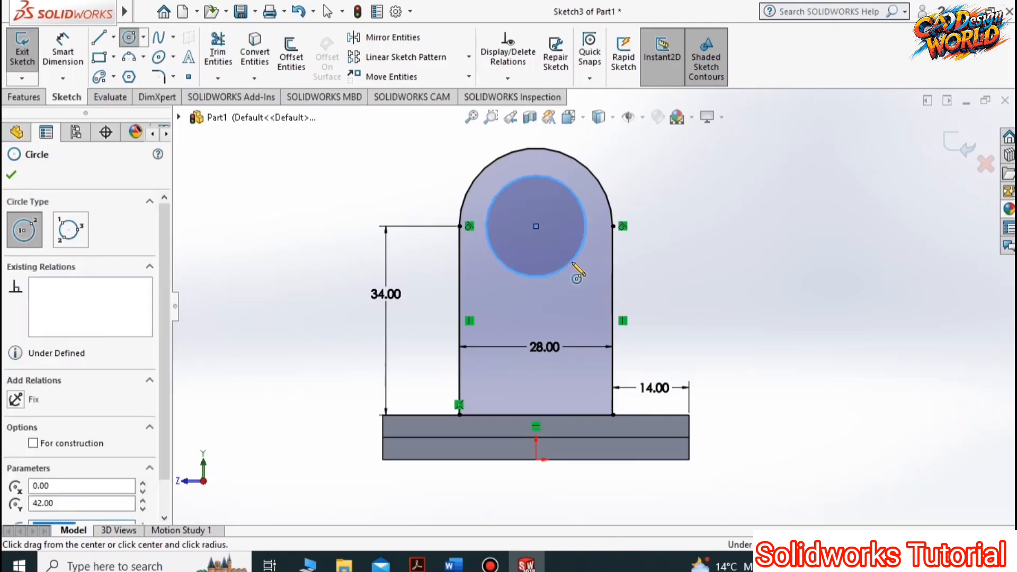
key(d)
click(552, 274)
click(694, 241)
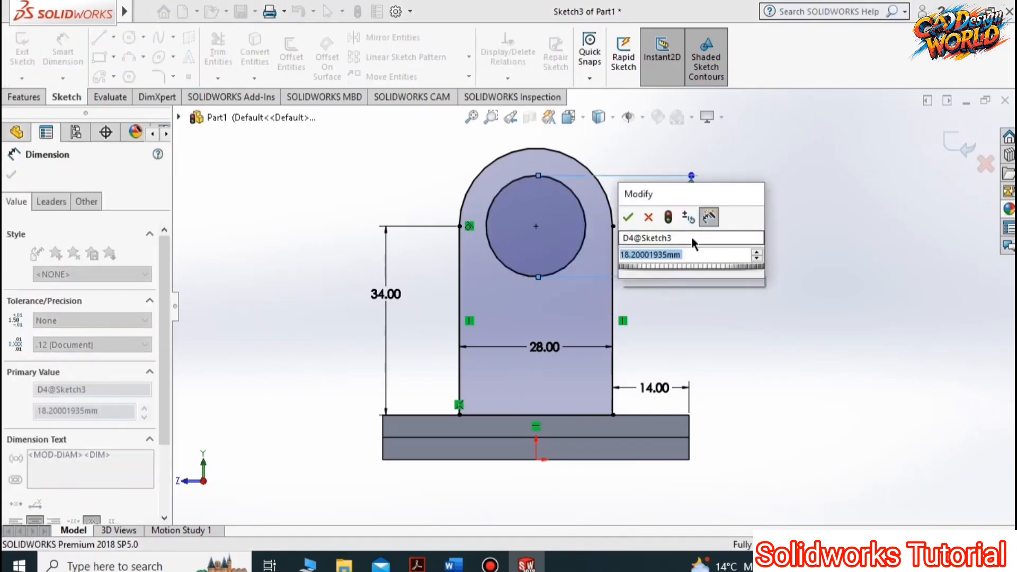
text(10)
key(Return)
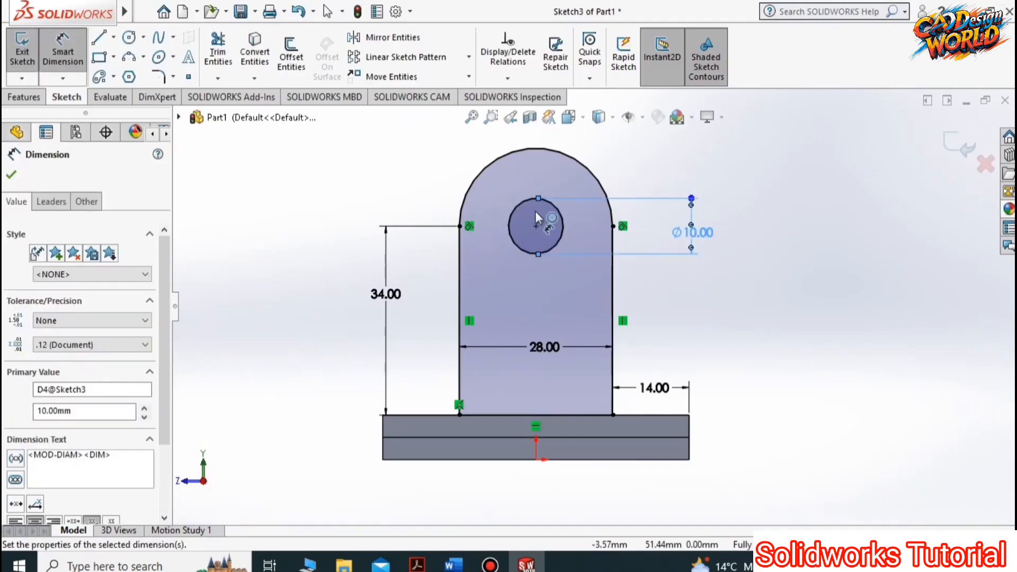
Extrude the round-topped profile with its hole 8 mm in the reversed direction, back over the plate.
click(35, 99)
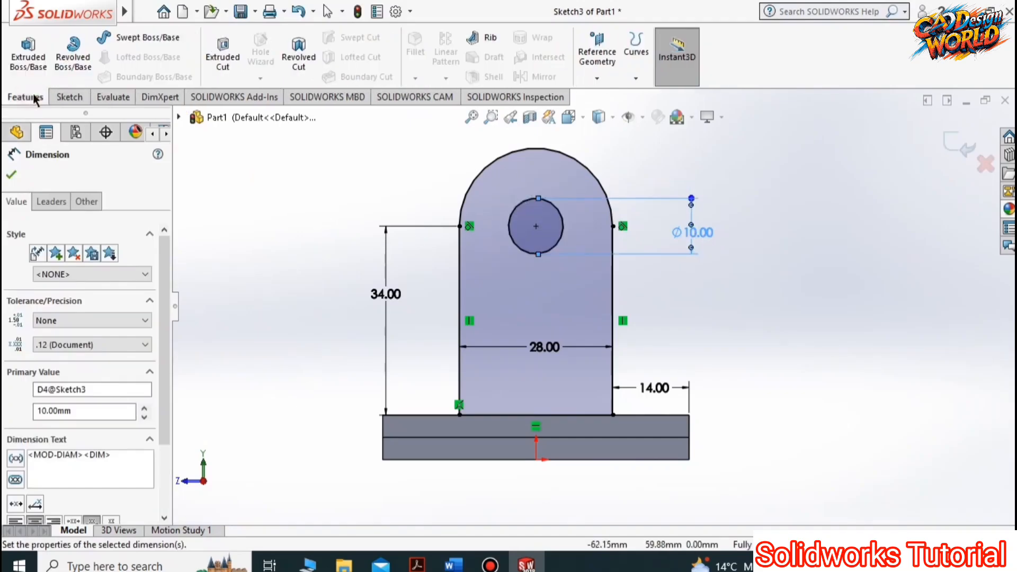
click(33, 61)
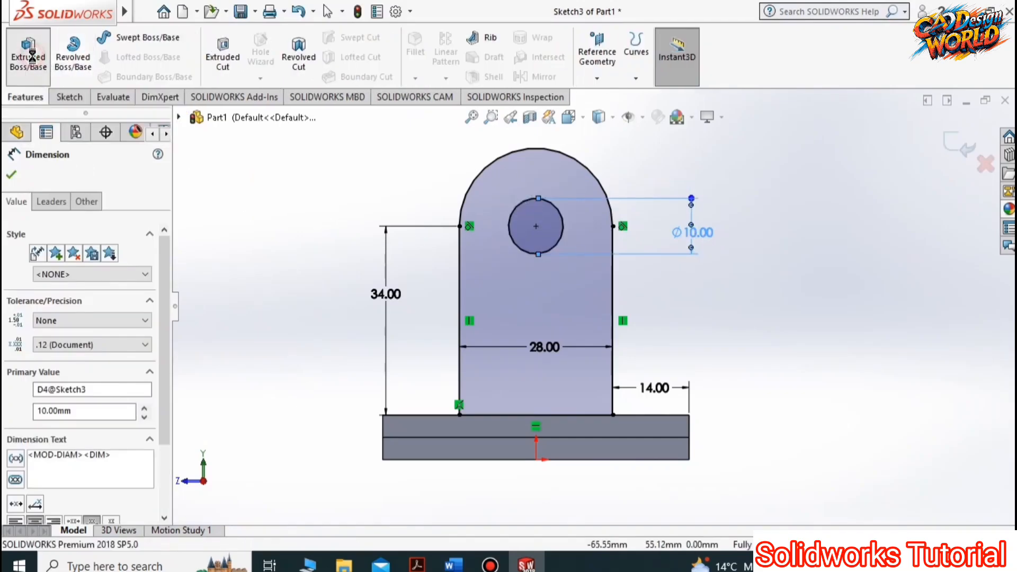
click(301, 284)
key(Left)
key(Left)
key(Left)
key(Left)
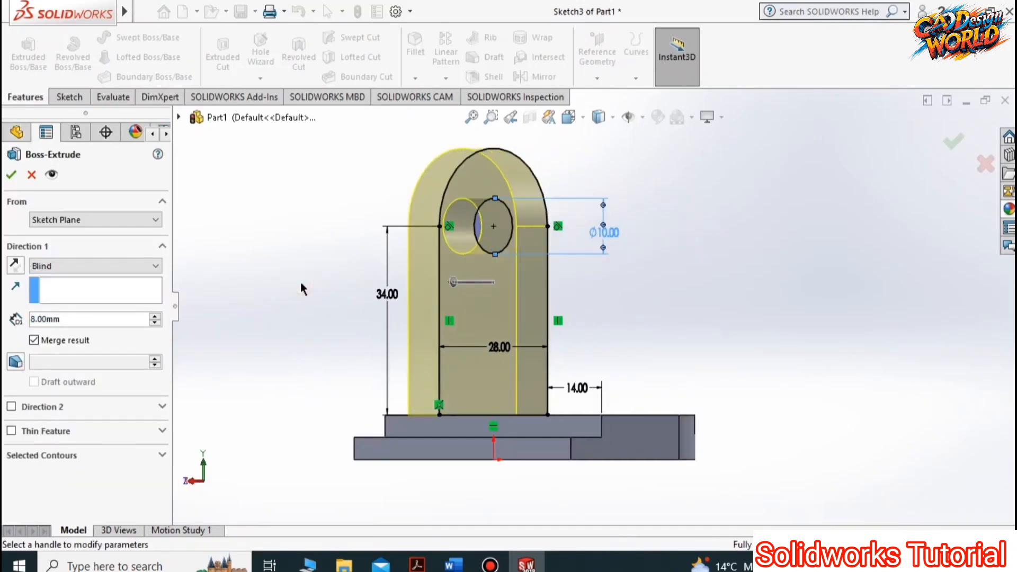
key(Left)
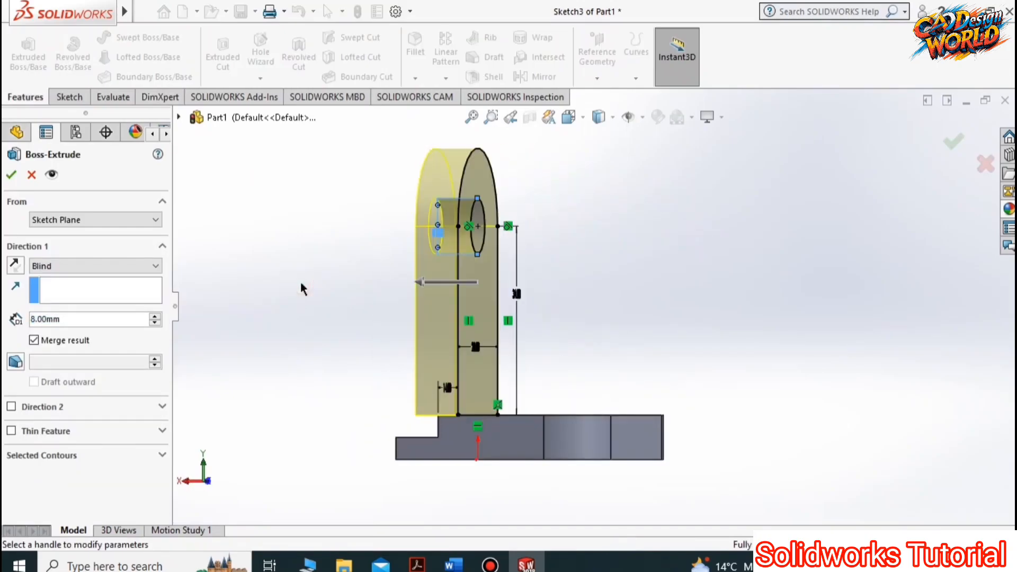
click(20, 265)
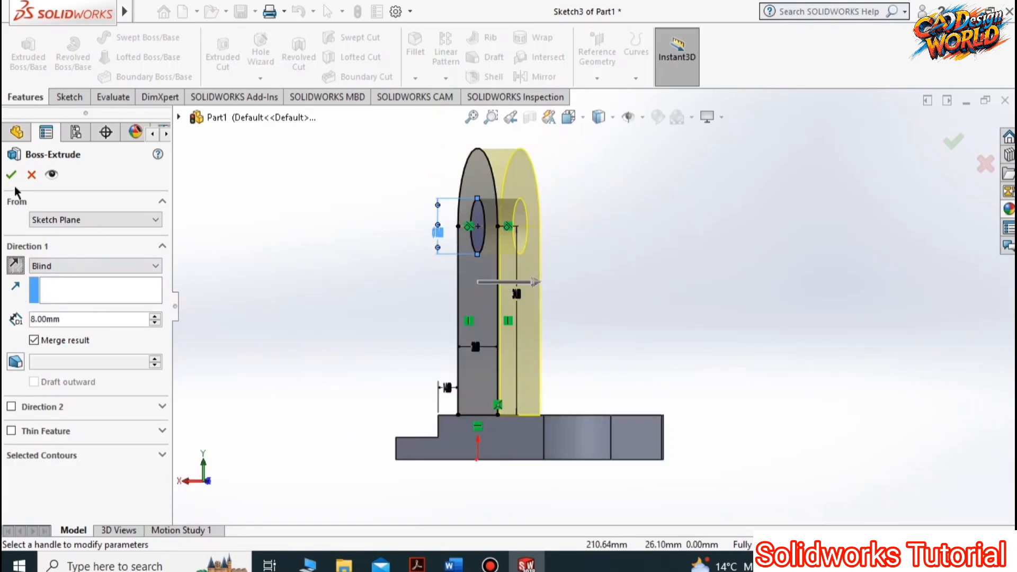
click(63, 318)
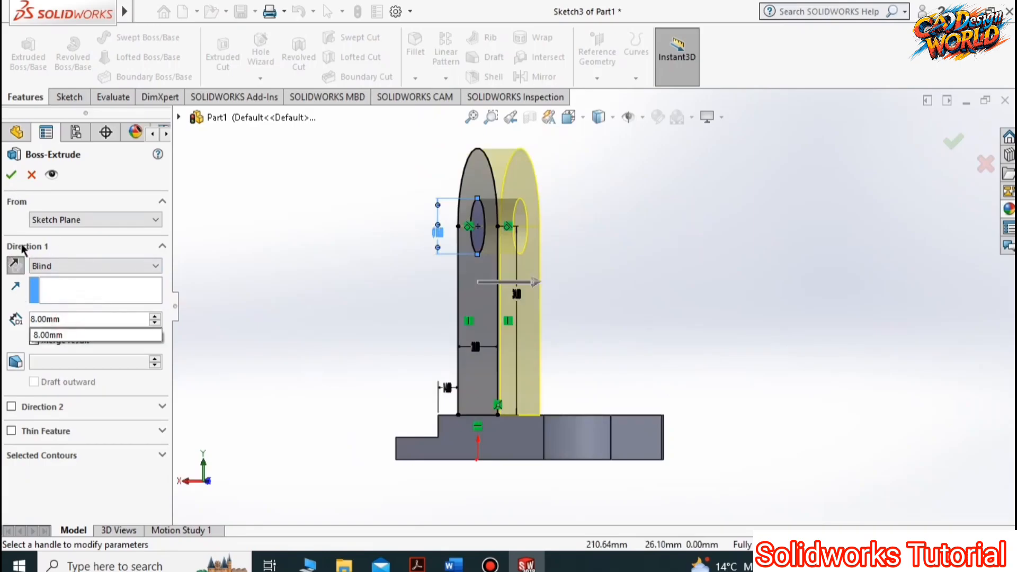
click(10, 175)
click(10, 175)
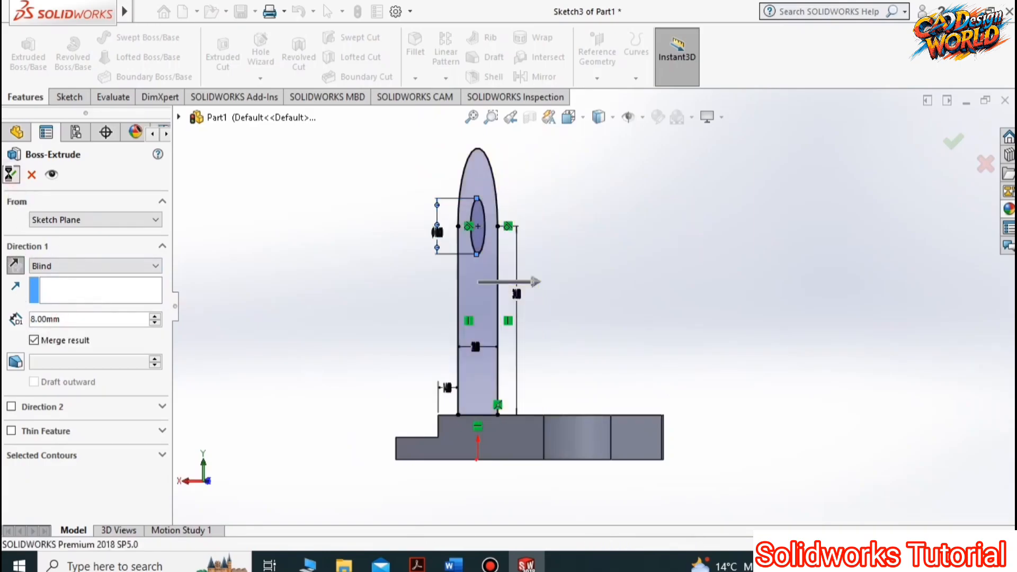
On the upright's flat face on the step side, sketch a circle concentric with the hole and matching its edge.
click(317, 307)
key(Right)
key(Right)
key(Down)
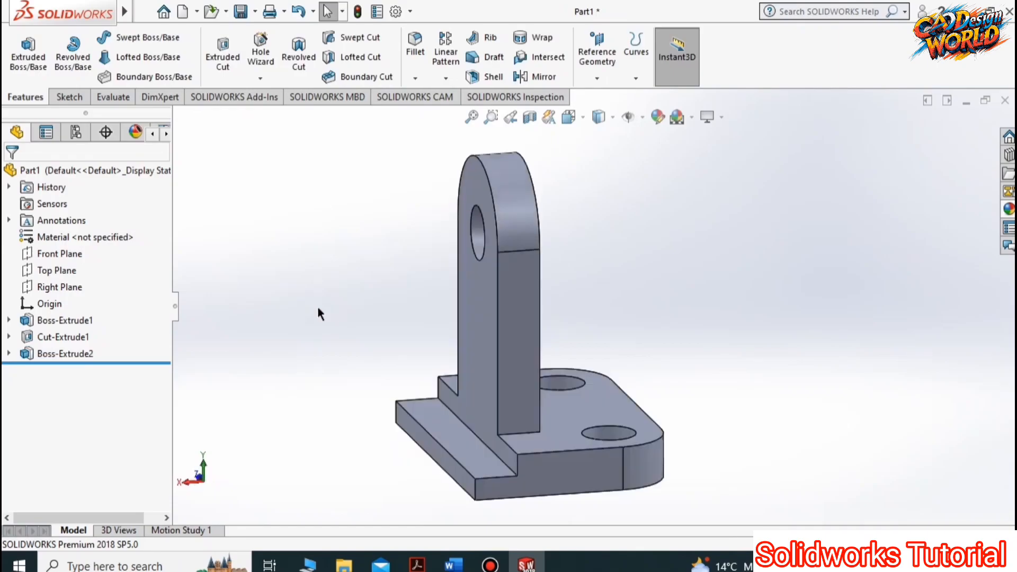
key(Right)
key(Right)
key(Right)
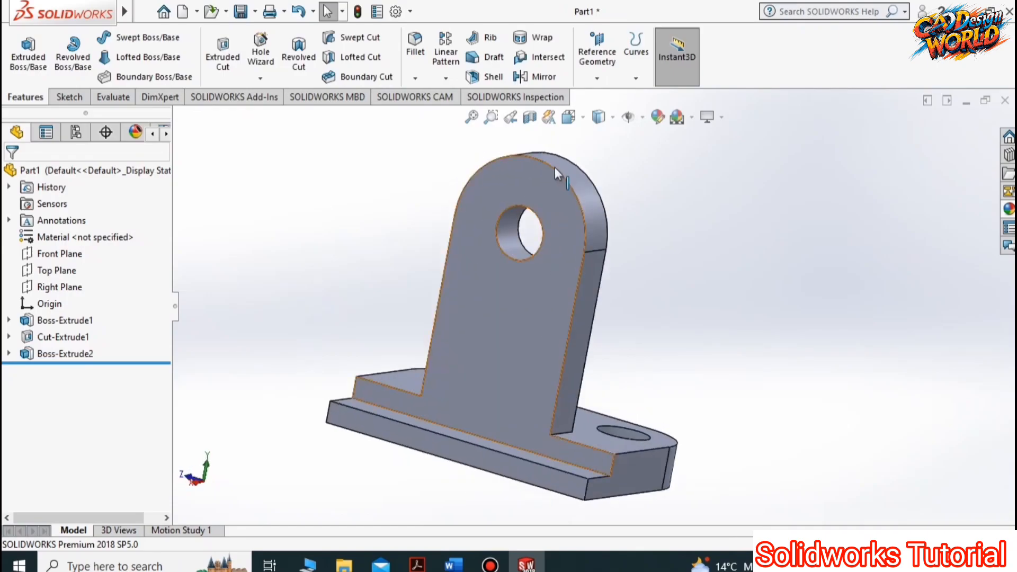
click(541, 188)
key(ctrl+8)
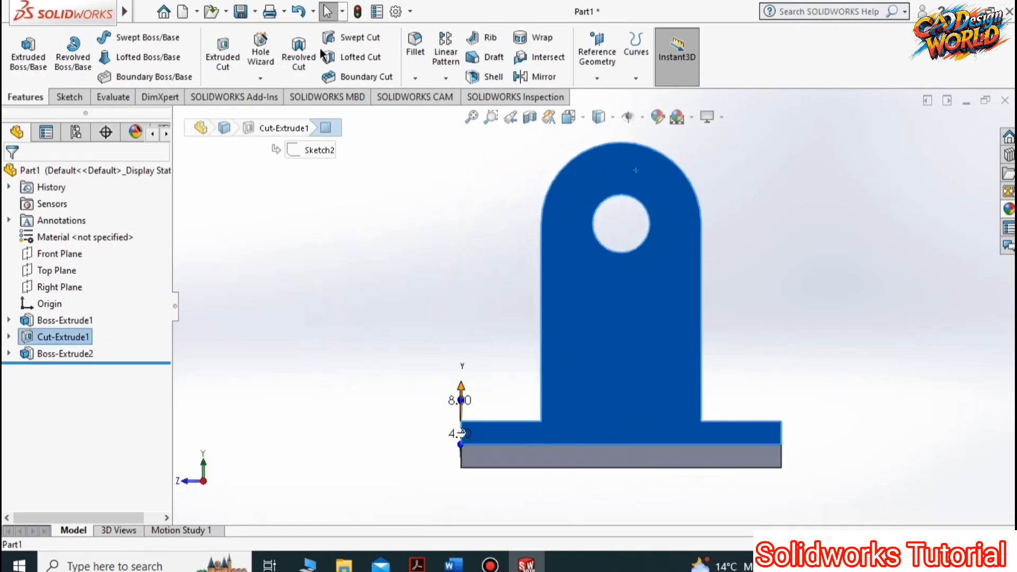
click(73, 97)
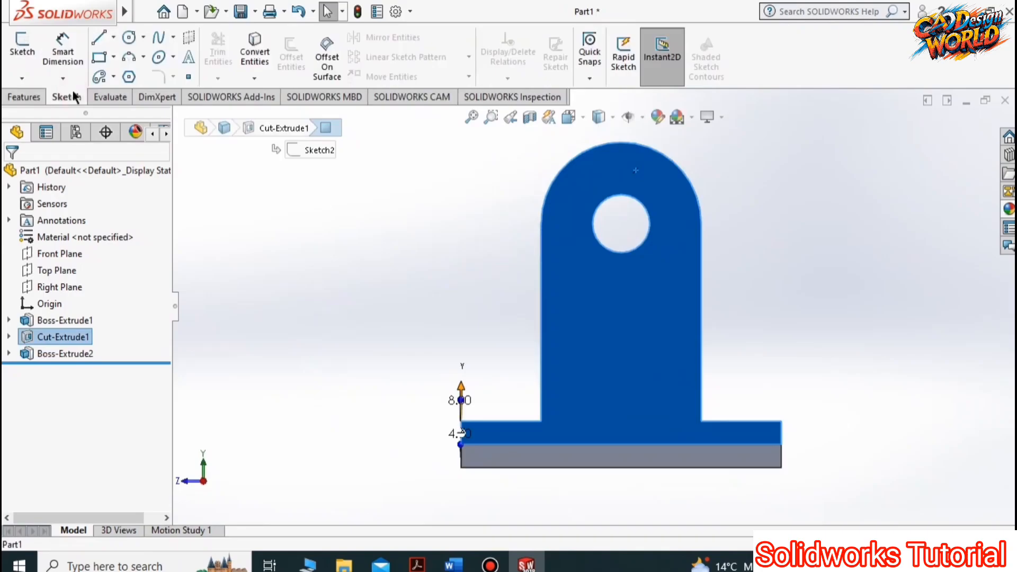
click(129, 38)
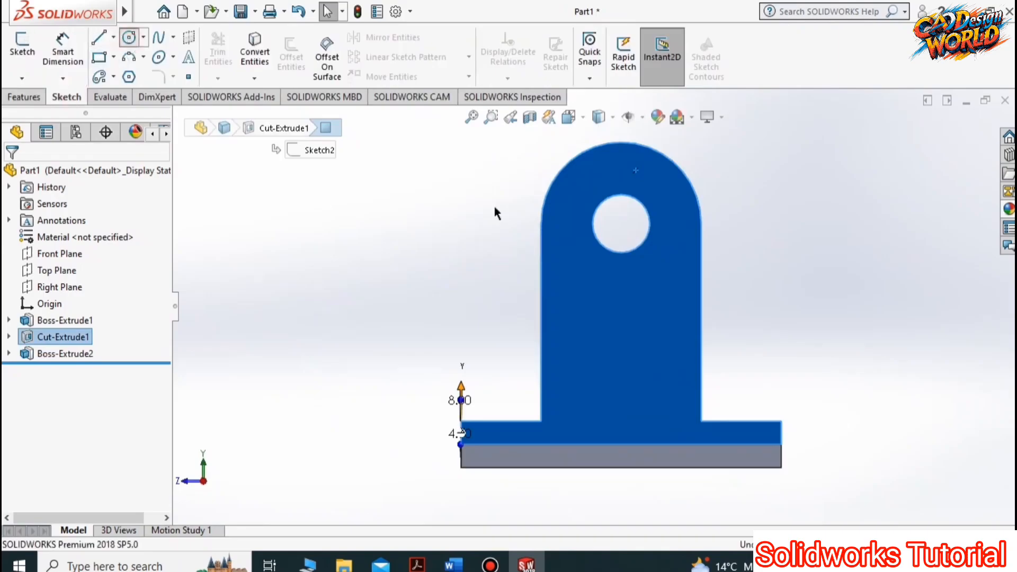
click(621, 224)
click(651, 224)
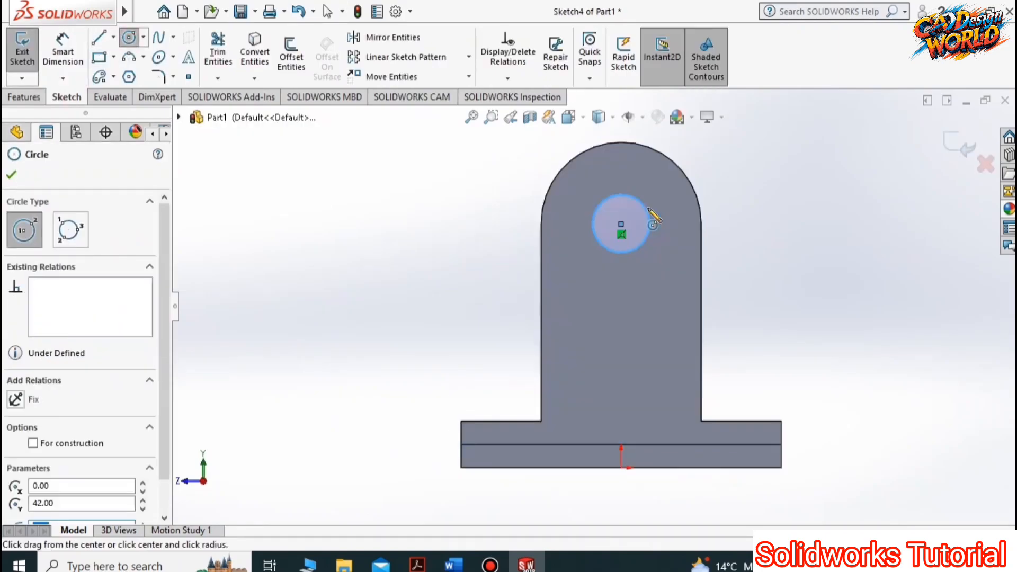
Sketch a concentric circle matching the upright's rounded top and dimension its diameter as 28 mm.
click(621, 224)
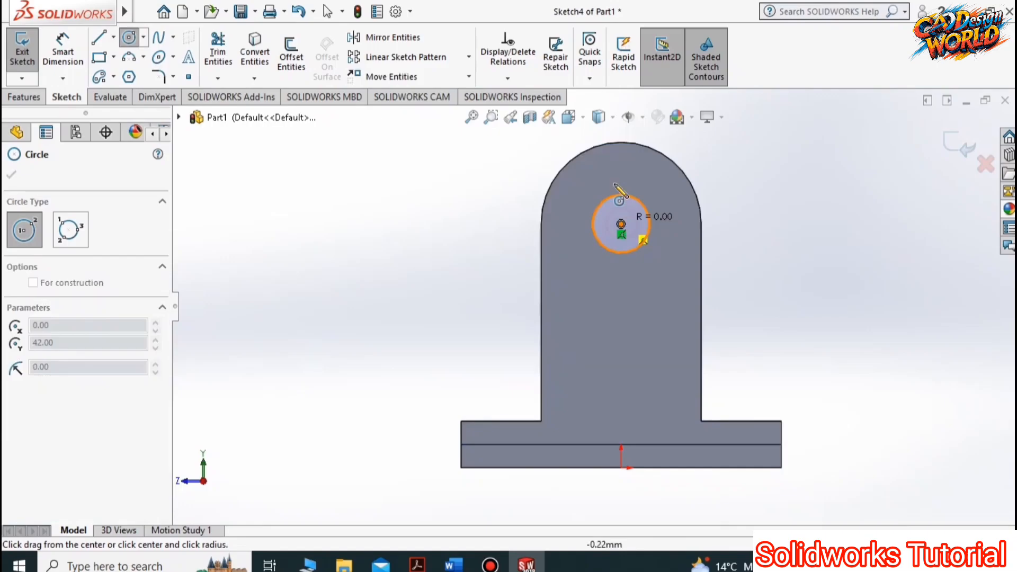
click(616, 143)
click(63, 53)
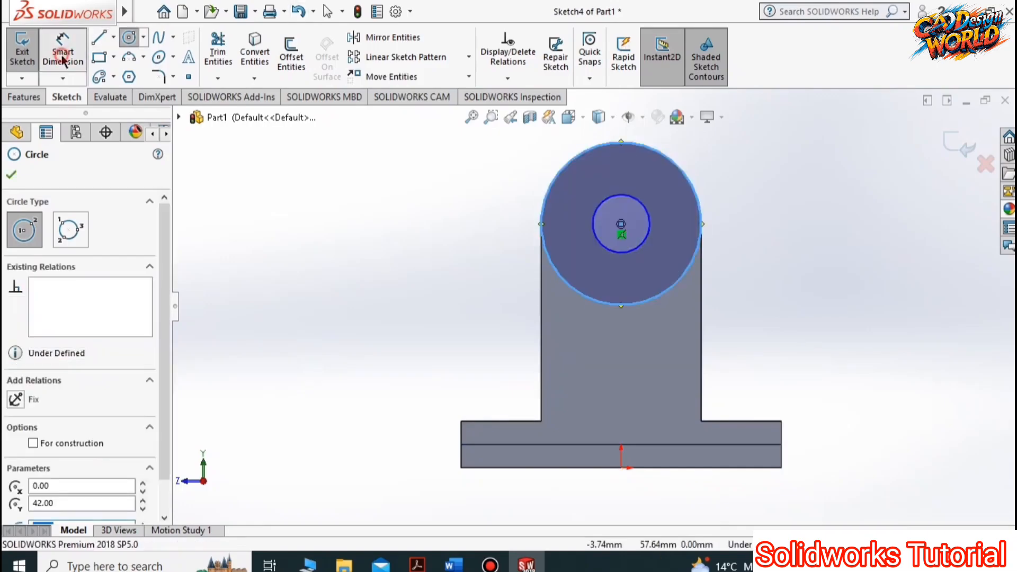
click(547, 248)
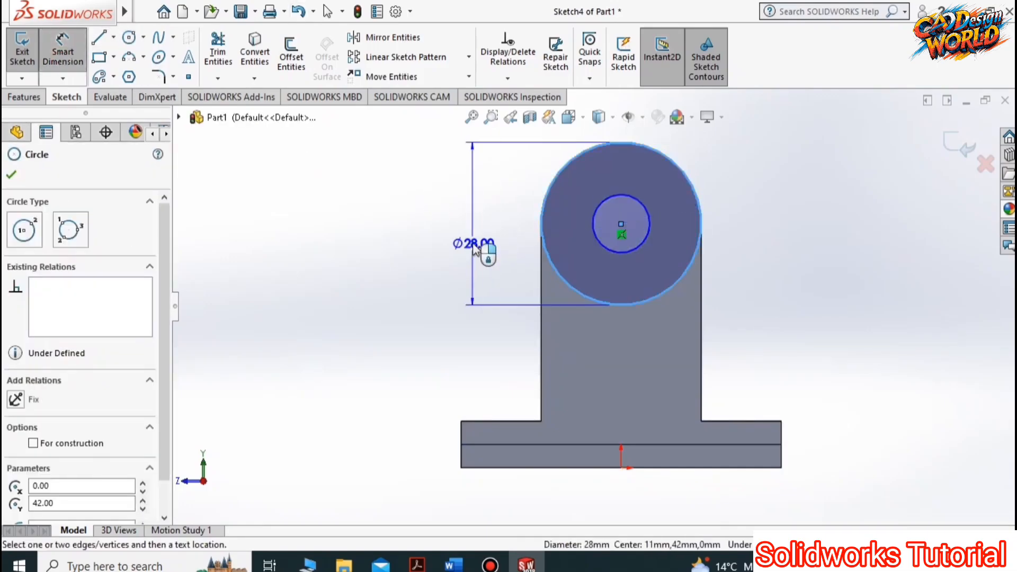
click(461, 235)
key(Return)
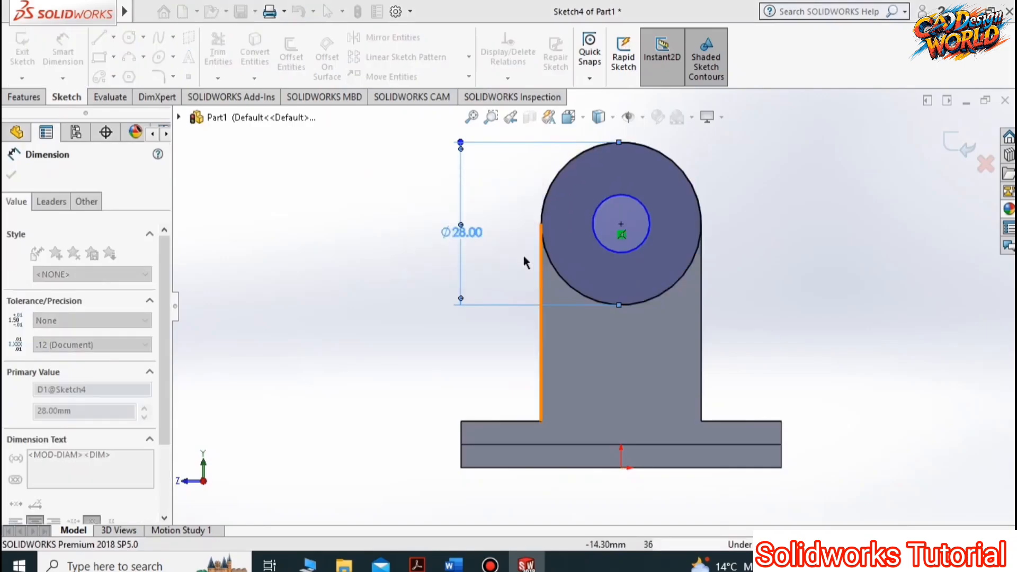
Dimension the inner circle's diameter as 10 mm.
click(619, 250)
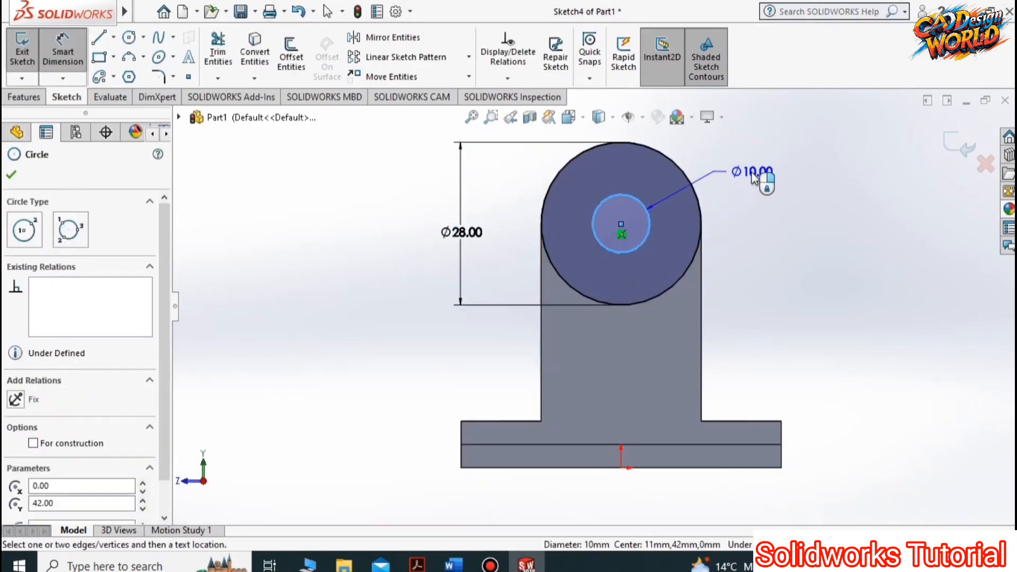
click(753, 171)
key(Return)
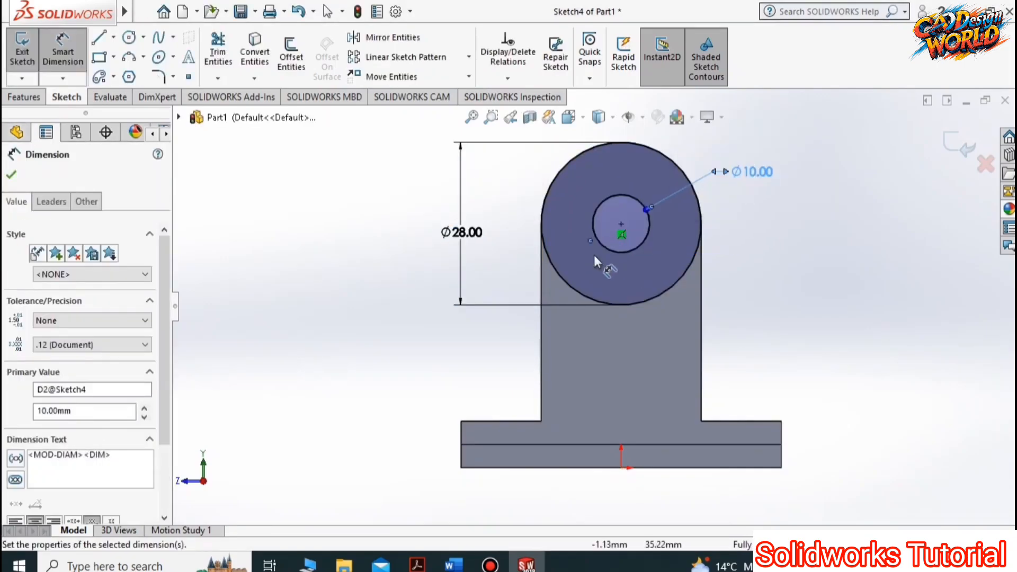
Extrude the ring between the two concentric circles 8 mm outward from the upright's face.
click(29, 99)
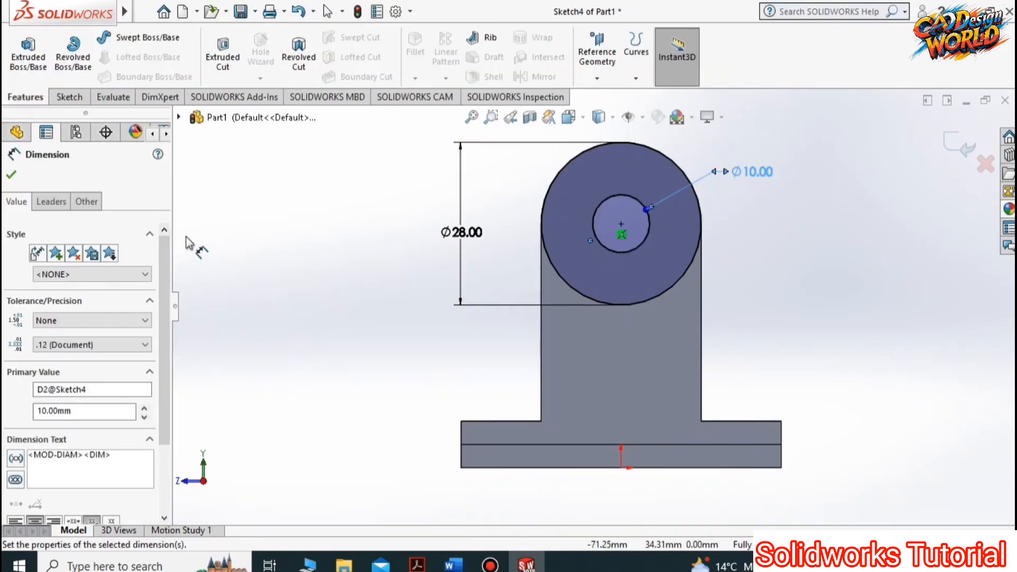
click(30, 65)
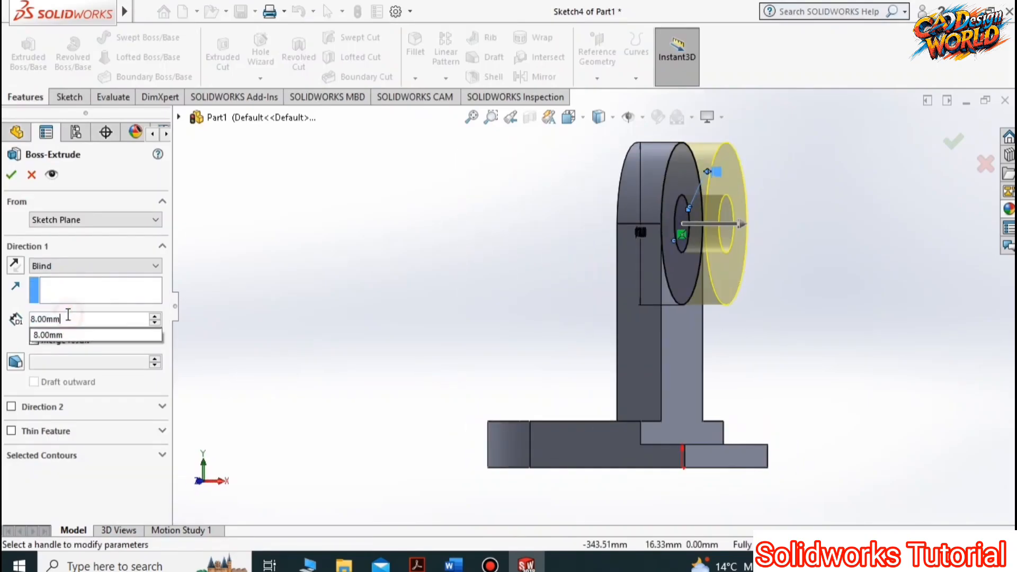
click(12, 174)
Fillet the two edges where the upright's narrow sides meet the plate with a 10 mm radius.
middle_drag(501, 332, 301, 349)
click(422, 53)
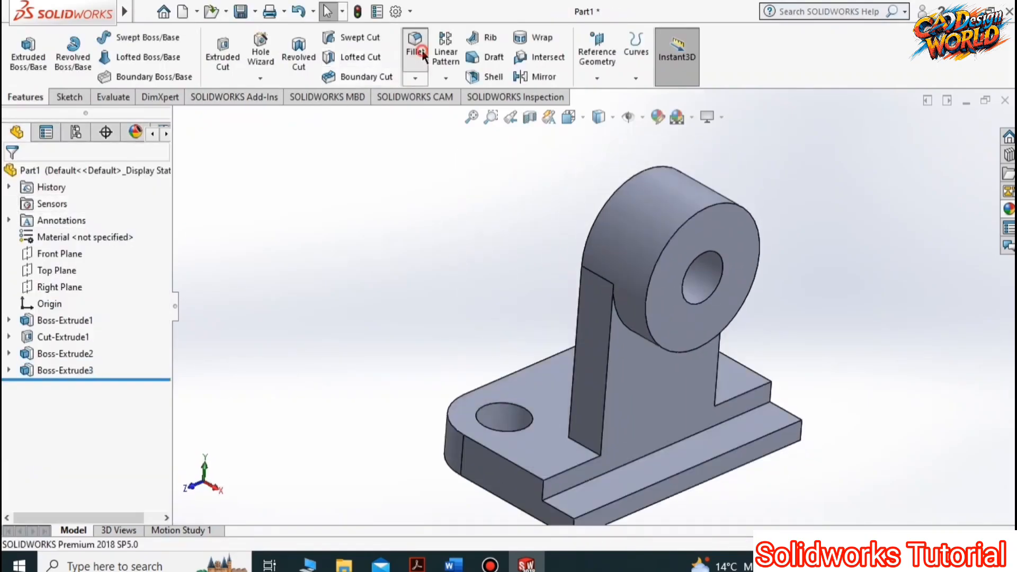
click(583, 445)
middle_drag(877, 333, 752, 344)
click(726, 396)
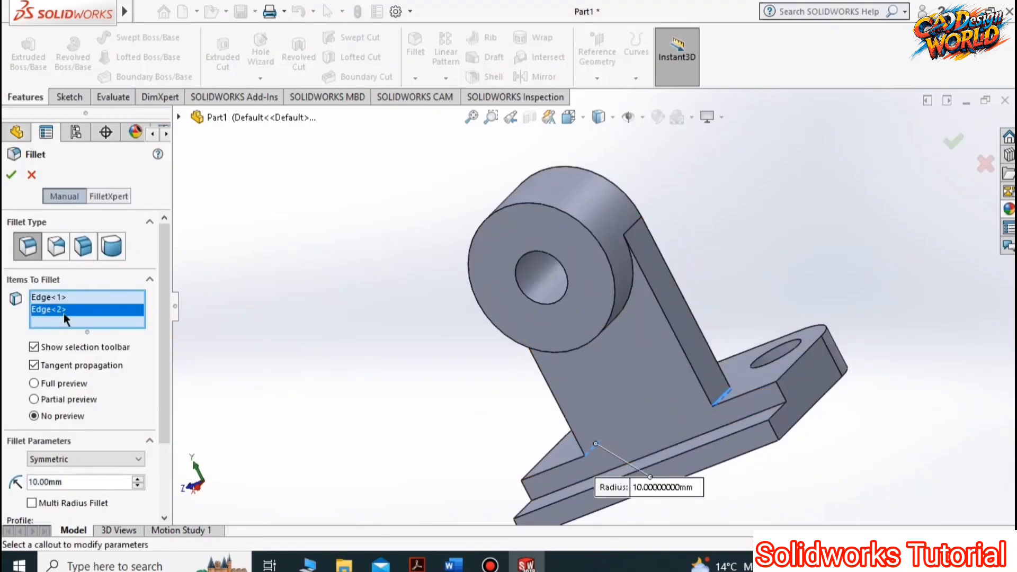
click(11, 176)
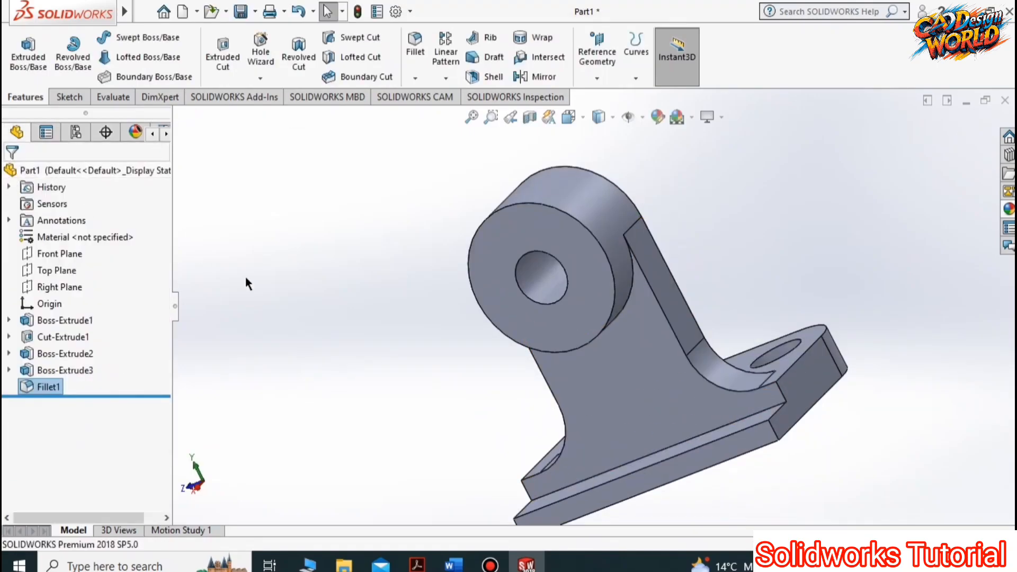
On the Front Plane, sketch a sloping line from the plate's upper outer corner to the upright's face, ending about 7 mm below the bore's centre.
middle_drag(246, 277, 802, 334)
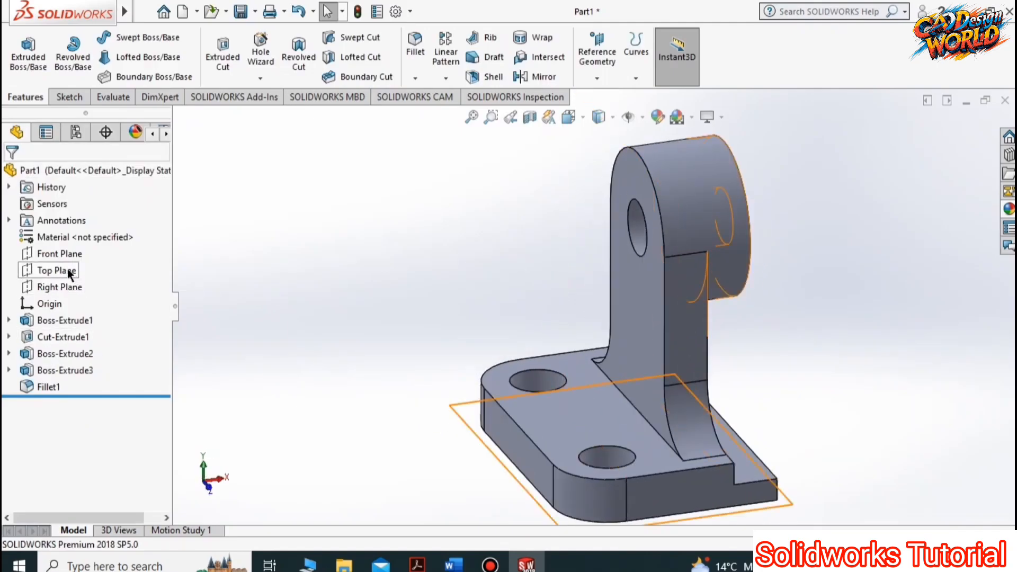
click(62, 255)
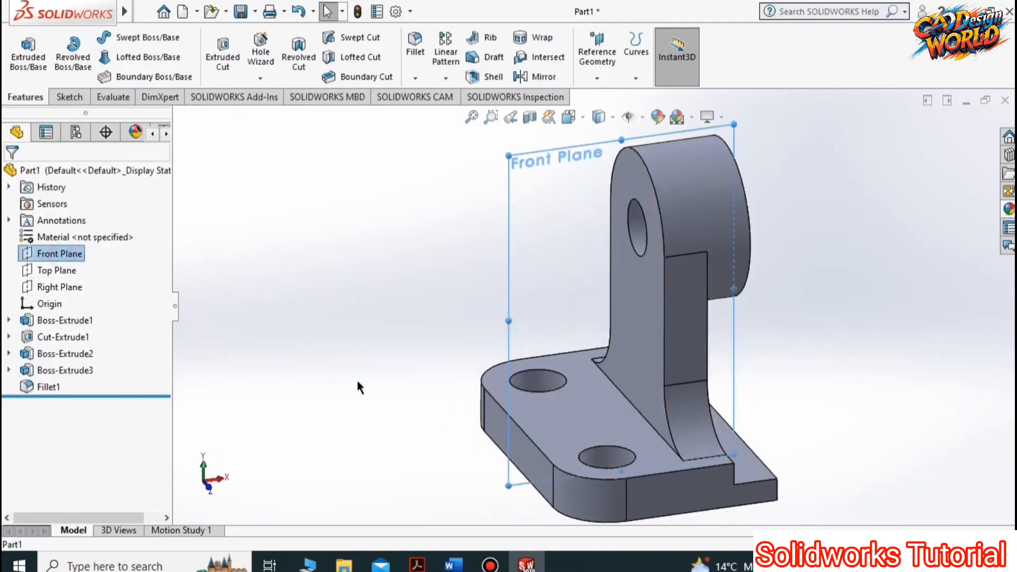
key(ctrl+8)
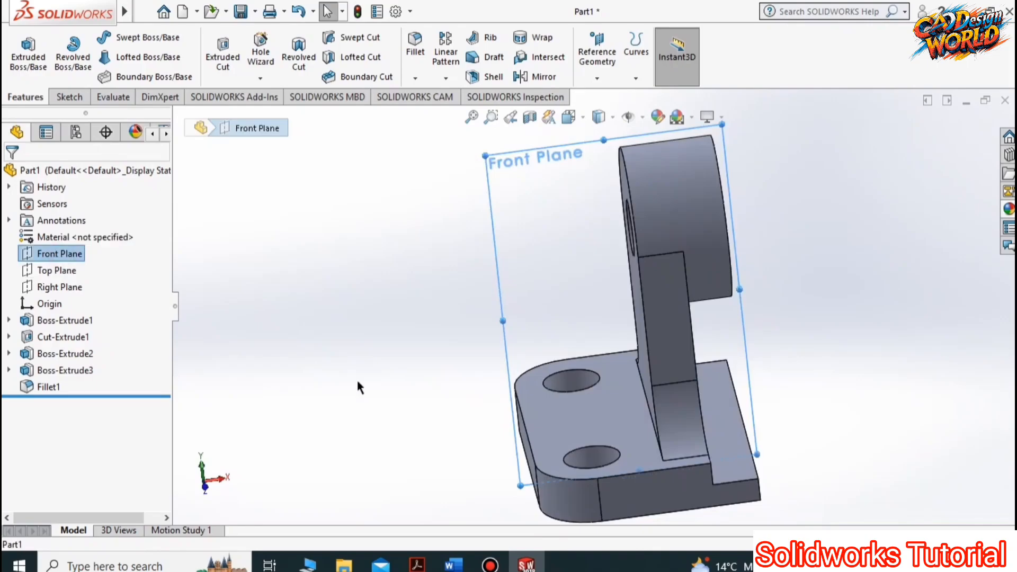
click(63, 96)
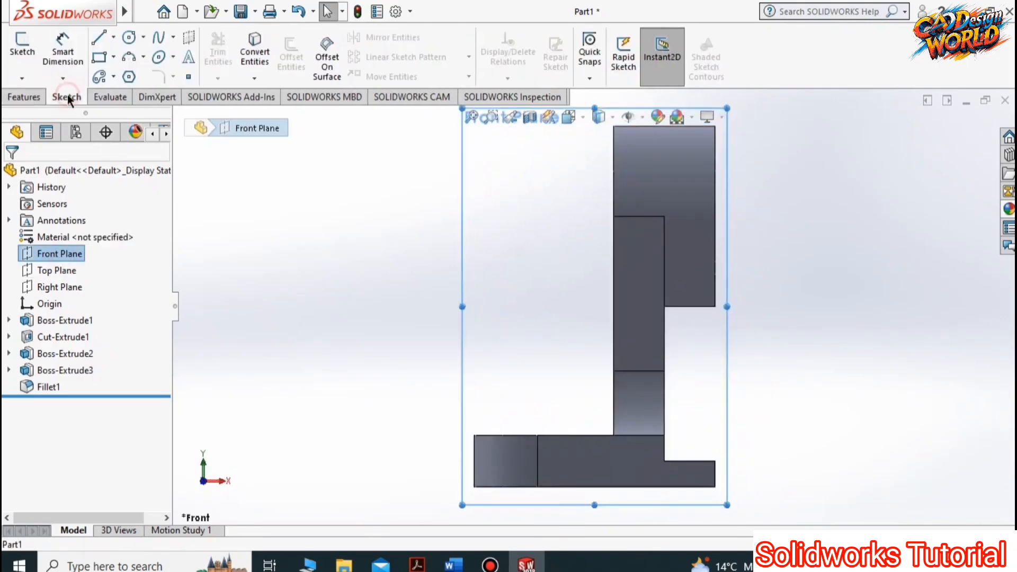
click(100, 40)
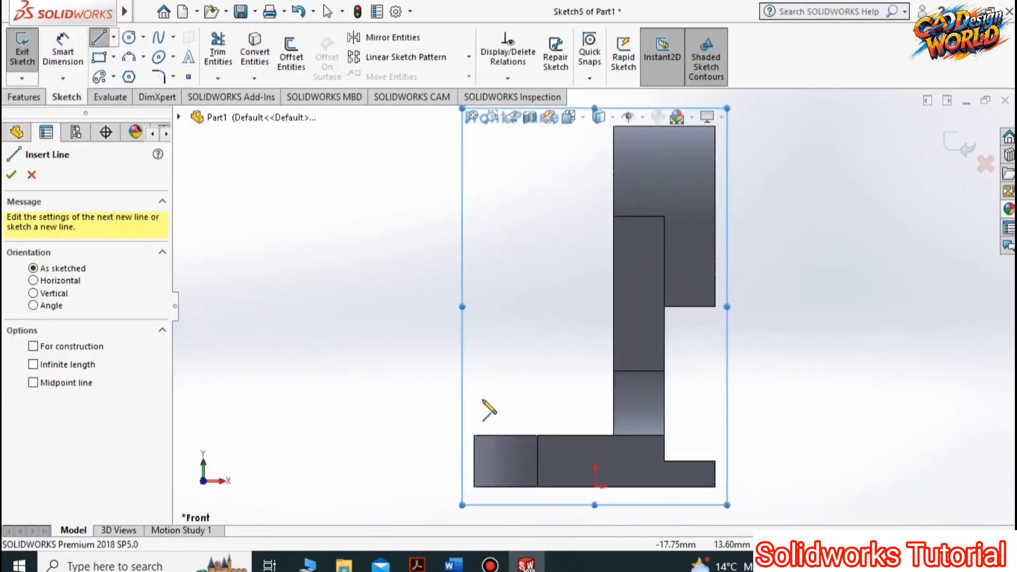
click(475, 436)
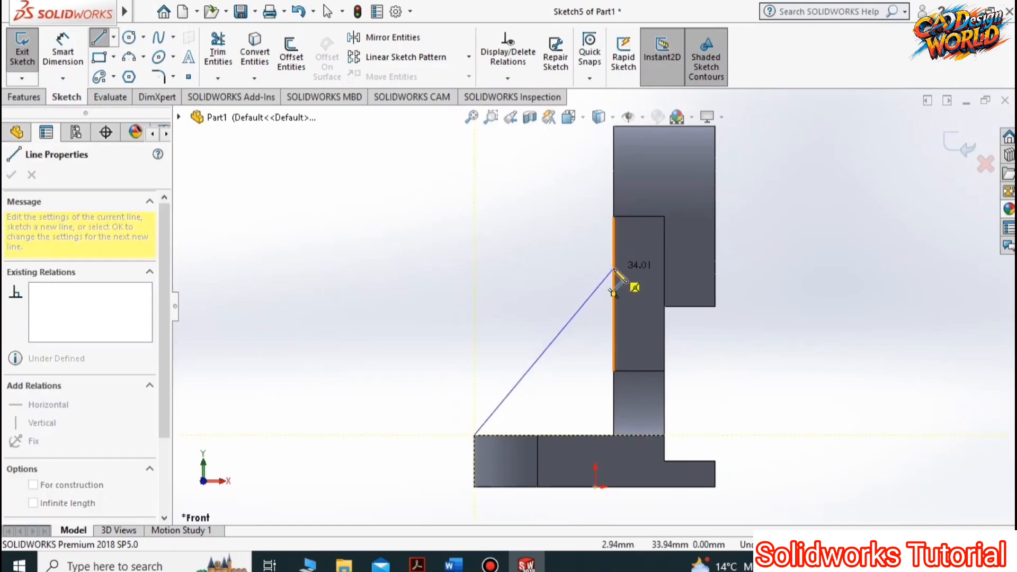
double_click(614, 260)
Dimension the line's upper endpoint 10 mm below the centre of the upright's bore.
click(63, 58)
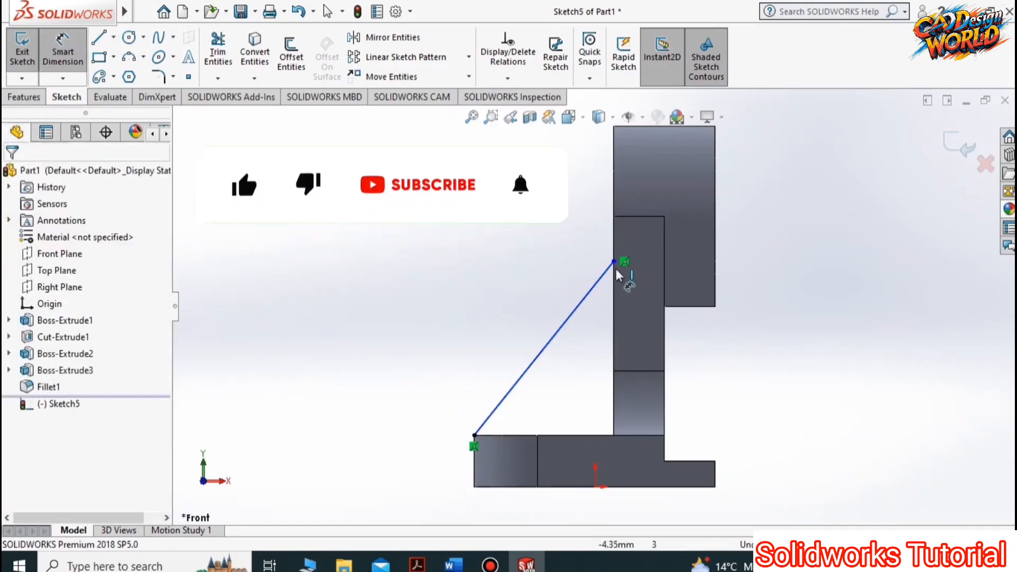
click(614, 261)
click(614, 434)
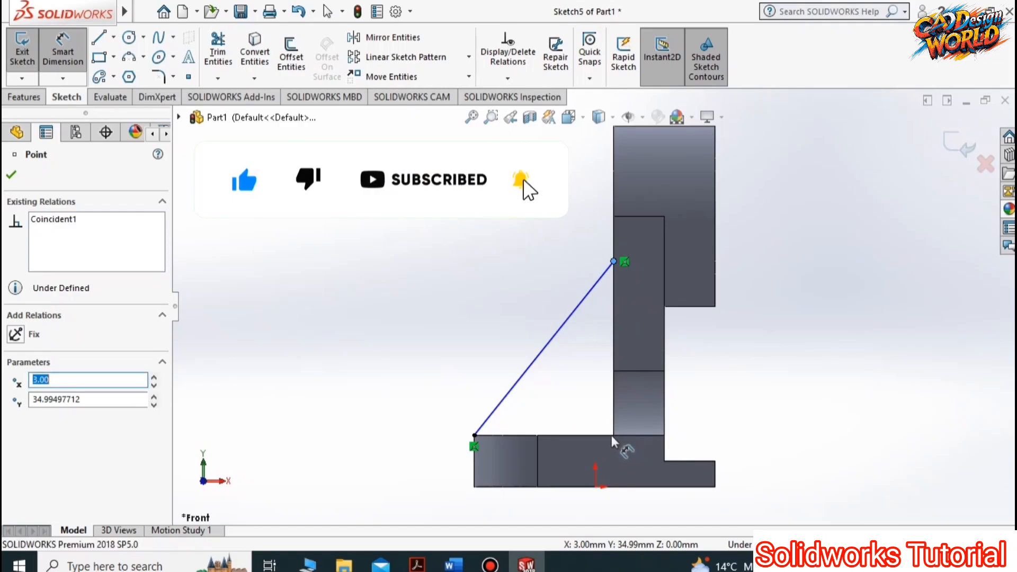
middle_drag(618, 202, 539, 202)
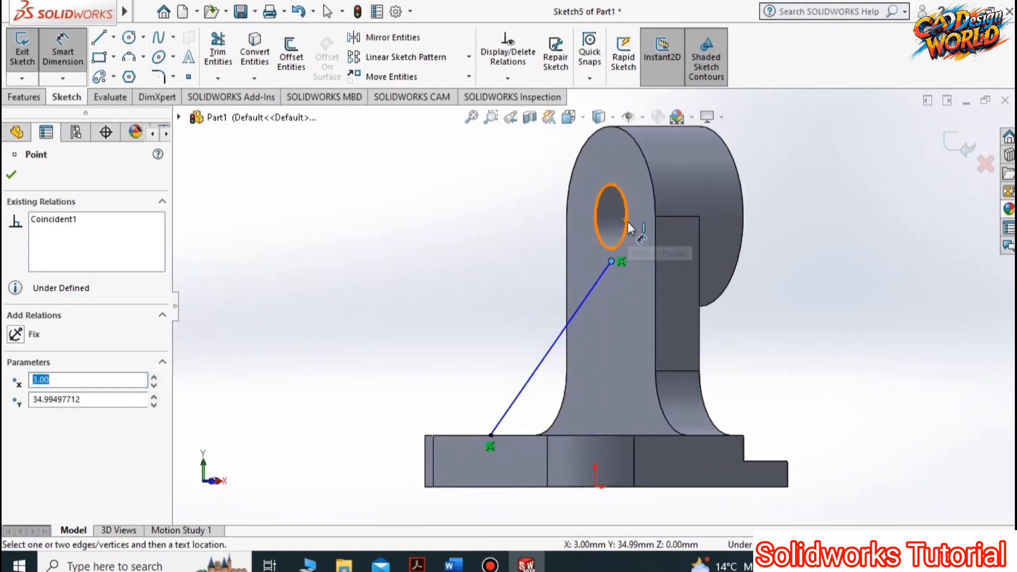
key(Escape)
key(Escape)
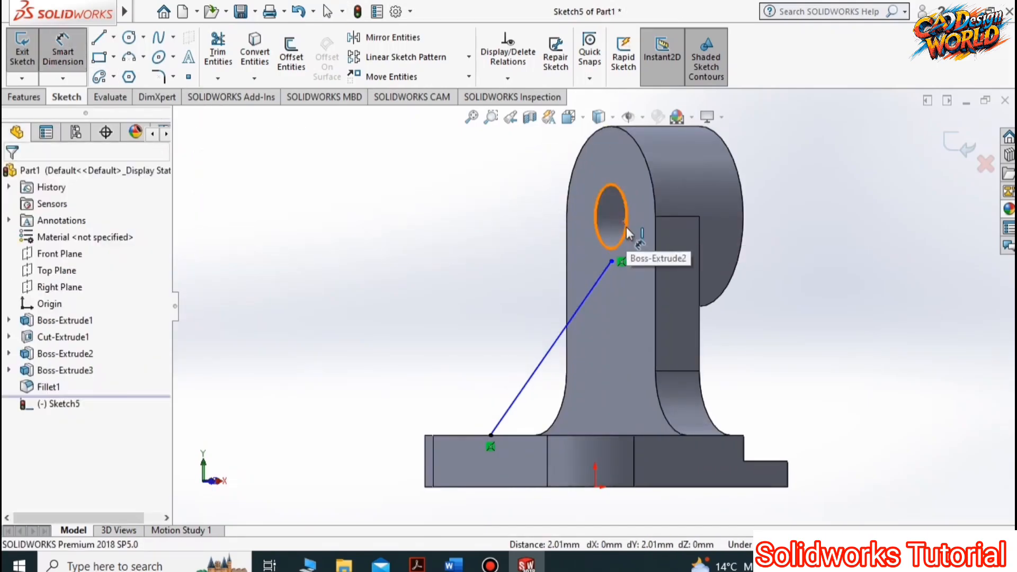
click(611, 261)
click(624, 241)
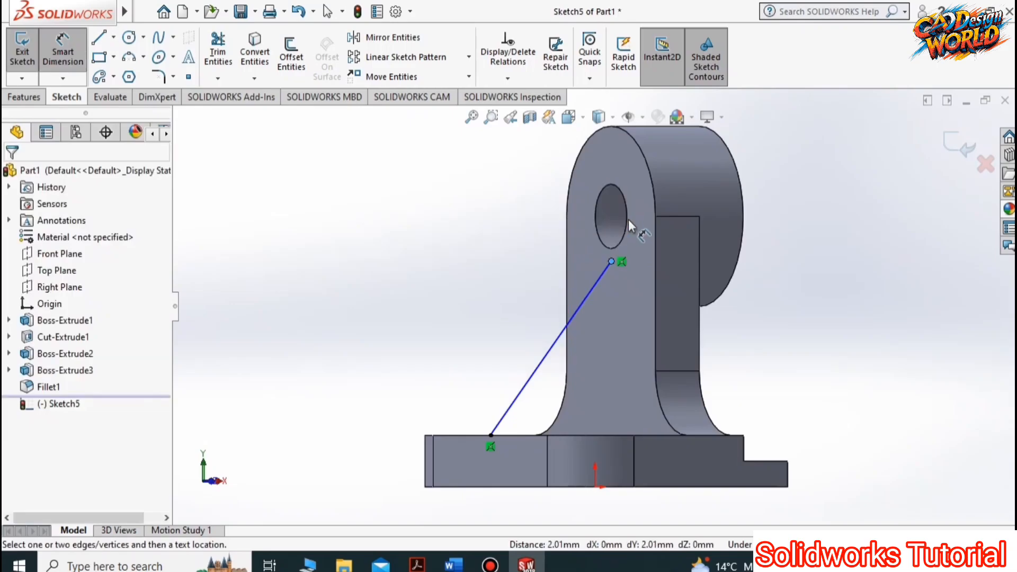
click(595, 225)
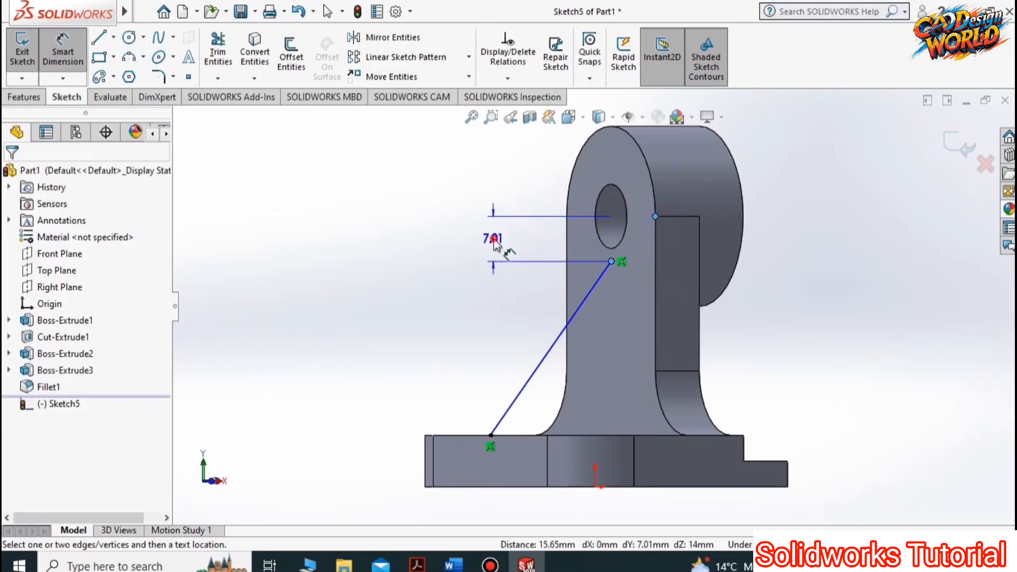
click(490, 236)
text(10)
key(Return)
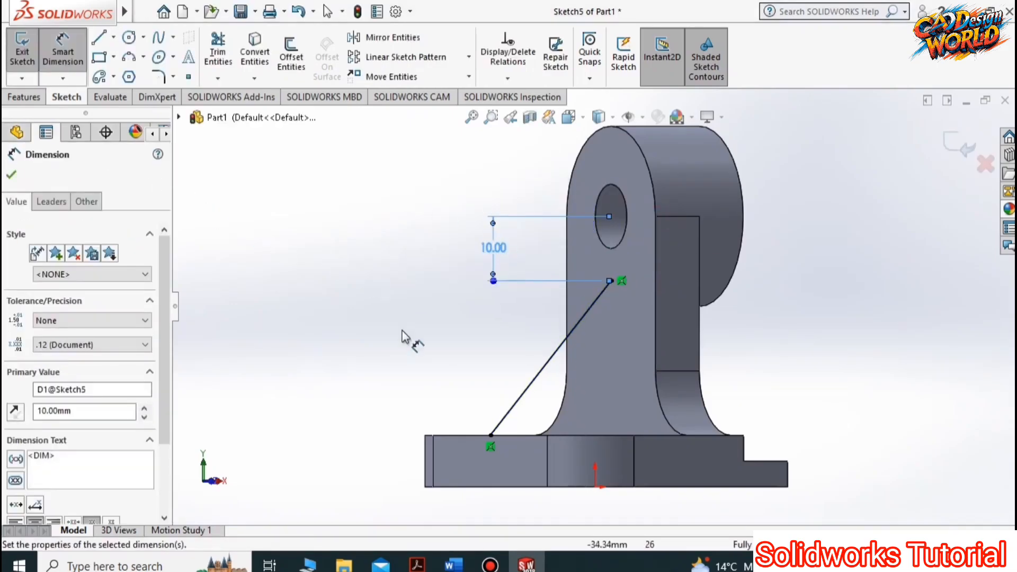
Create a 6 mm thick rib on both sides of the sketched line between the plate and the upright.
click(24, 96)
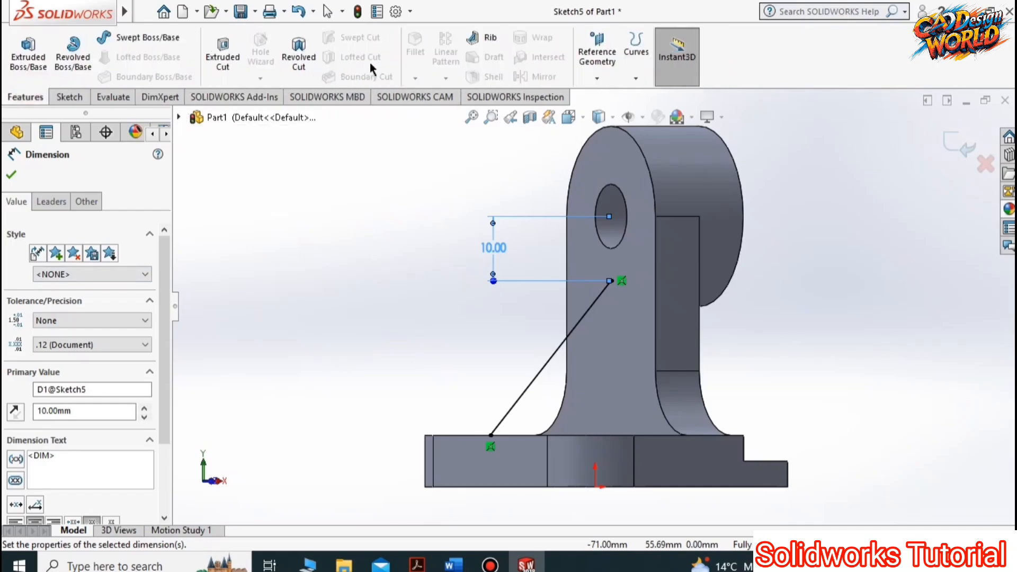
click(485, 44)
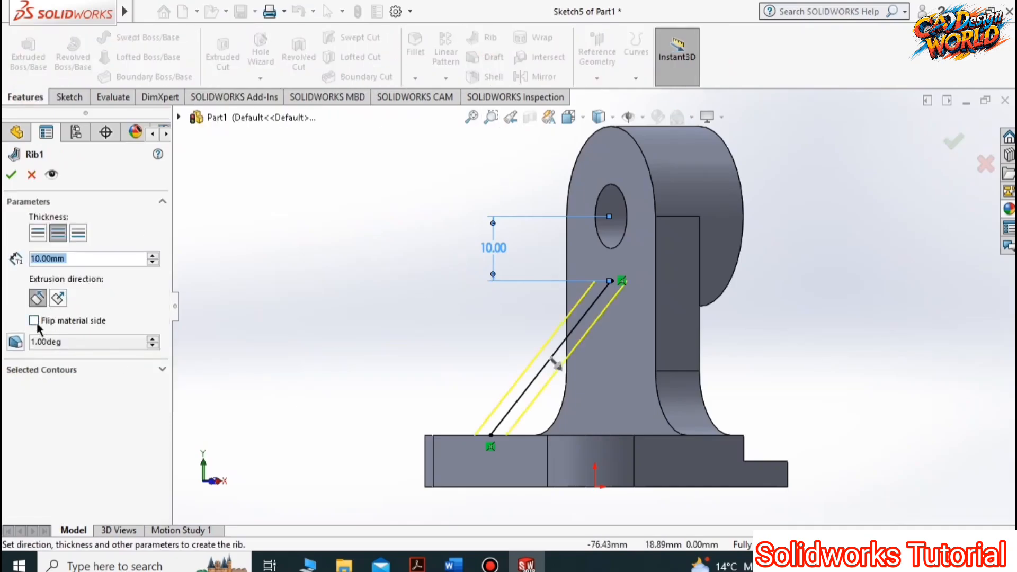
text(6mm)
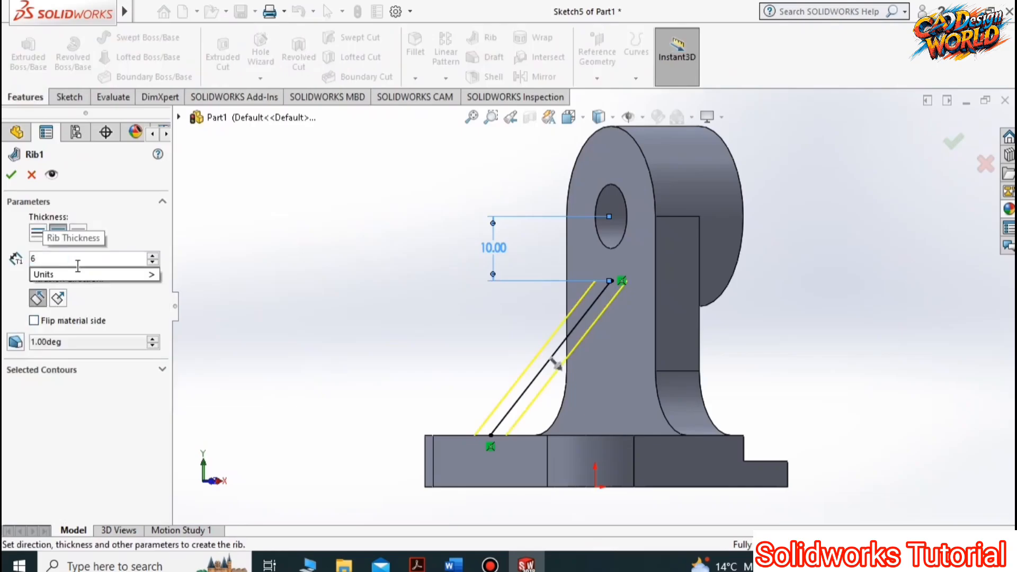
key(Return)
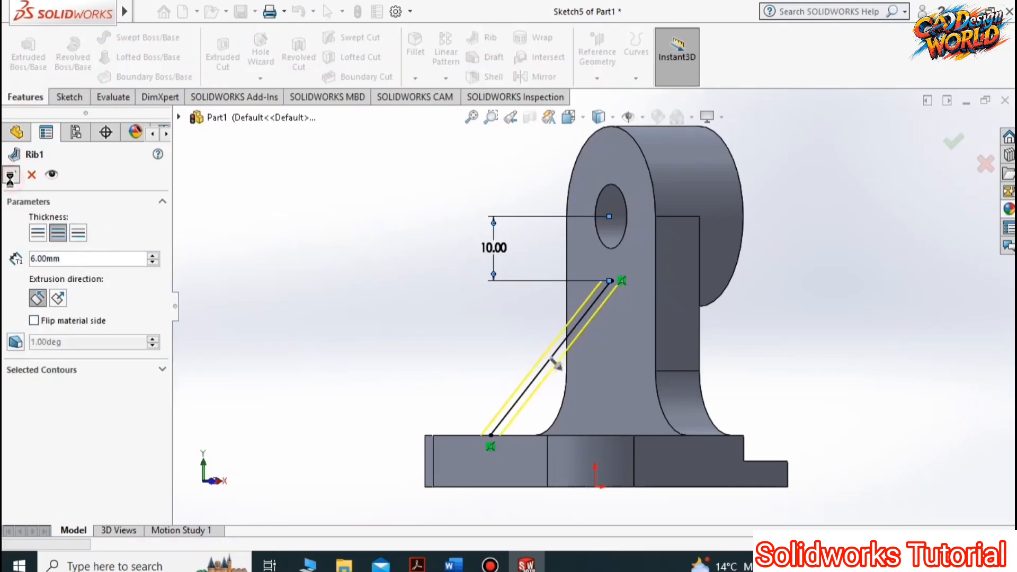
click(11, 174)
Examine the bracket from the boss side and in the trimetric, dimetric and isometric orientations.
middle_drag(227, 291, 226, 290)
scroll(427, 349, up, 1)
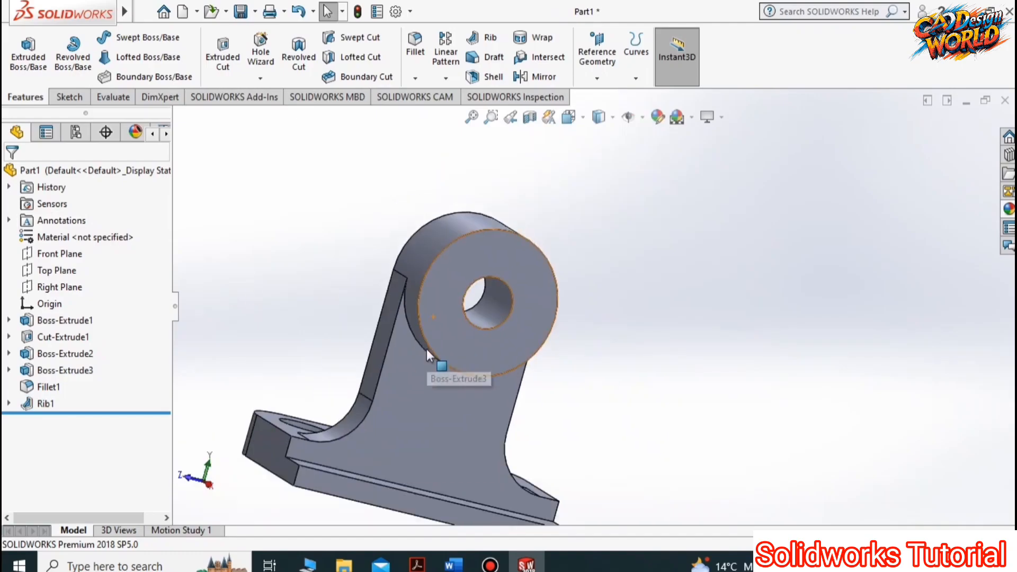
scroll(427, 348, down, 3)
scroll(481, 361, up, 6)
click(580, 117)
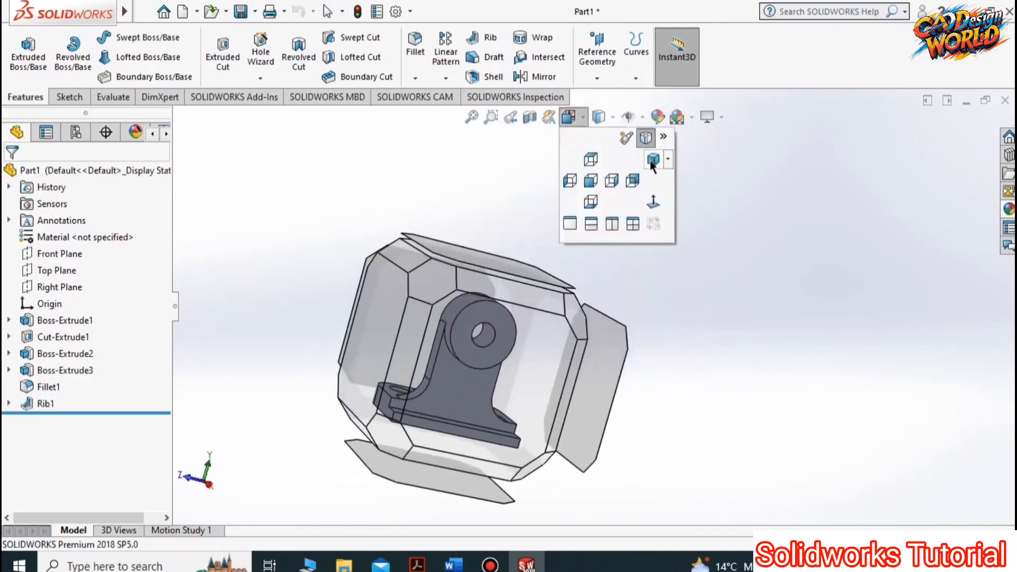
click(652, 161)
click(577, 121)
click(668, 160)
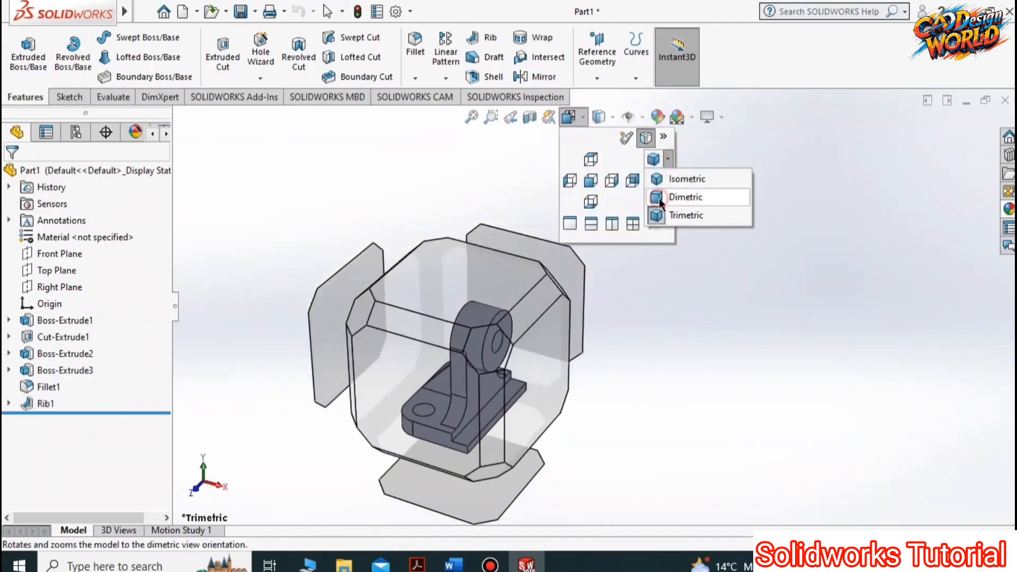
click(662, 197)
click(580, 118)
click(668, 159)
click(663, 177)
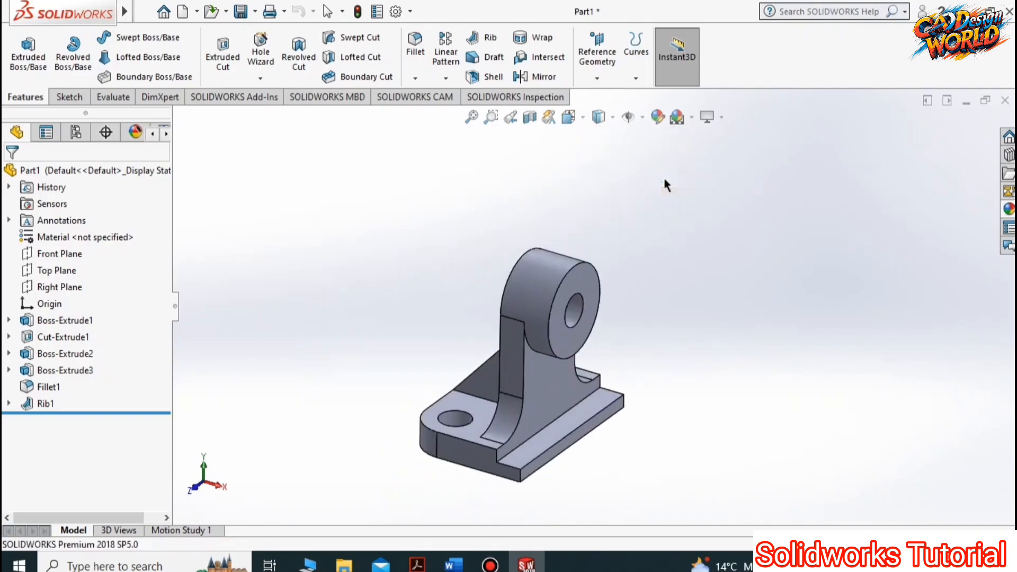
click(577, 118)
click(668, 159)
click(659, 215)
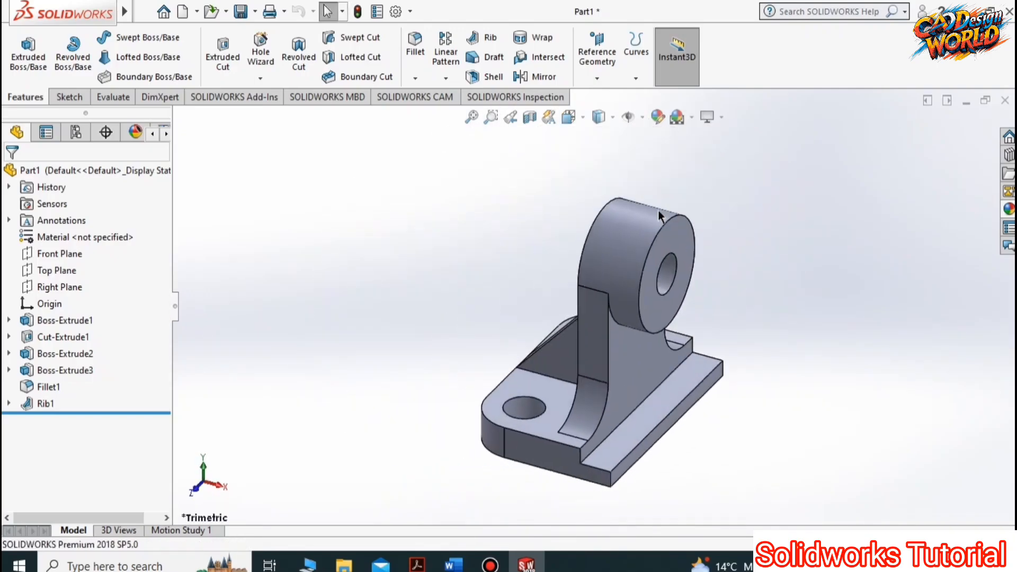
Examine the bracket from all around, ending with a raised view of the rib, the plate holes and the bore.
key(Right)
key(Right)
key(Right)
key(Right)
key(Right)
key(Right)
key(Right)
key(Right)
key(Right)
key(Right)
key(Right)
key(Right)
key(Right)
key(Right)
key(Right)
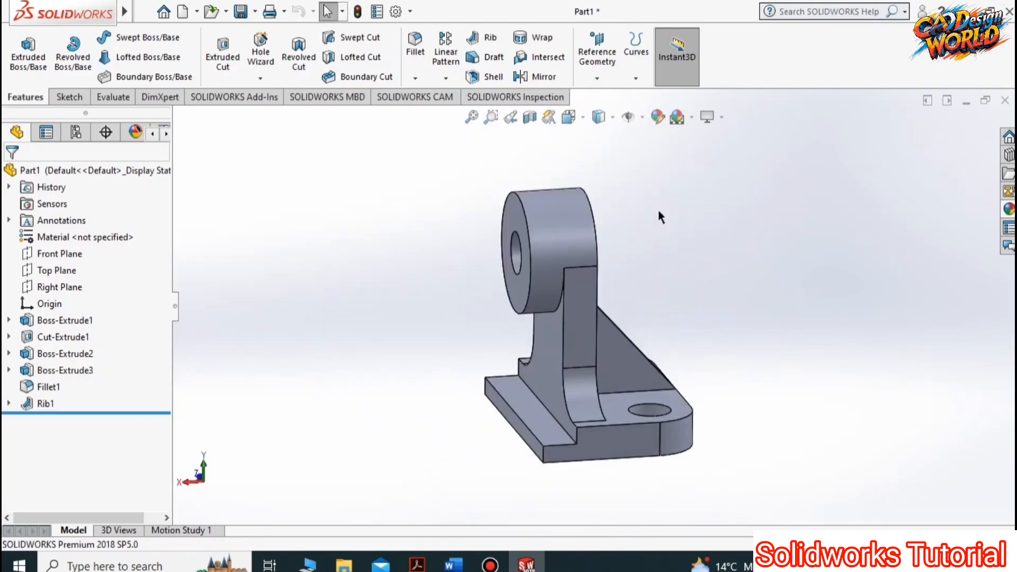
key(Down)
key(Left)
key(Left)
key(Left)
key(Left)
key(Left)
key(Down)
key(Left)
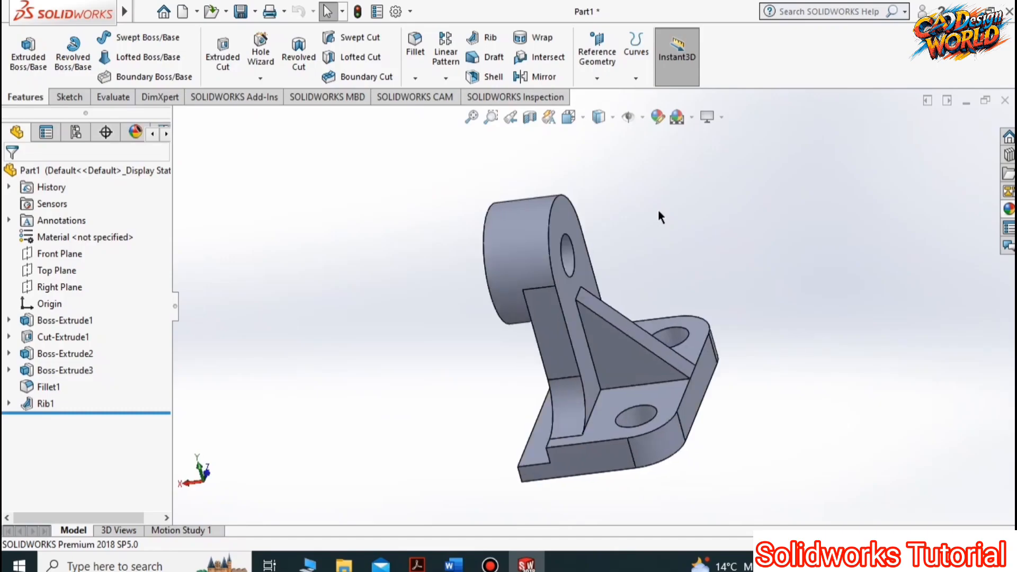
ctrl+middle_drag(602, 331, 598, 317)
Apply the Plain White scene and colour the whole part light blue-violet from the standard palette.
click(692, 117)
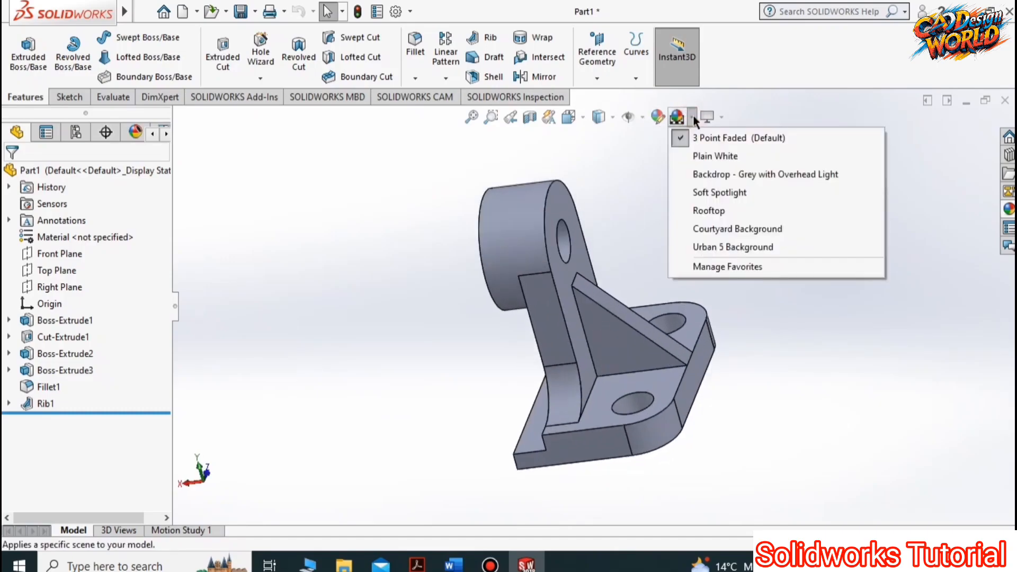
click(710, 155)
click(656, 118)
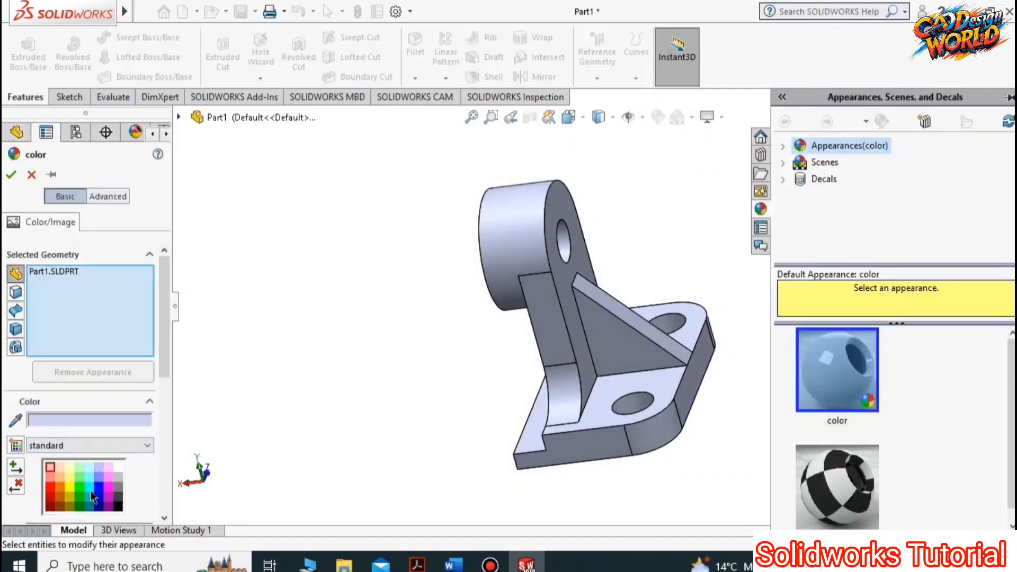
click(99, 487)
key(Up)
key(Left)
key(Down)
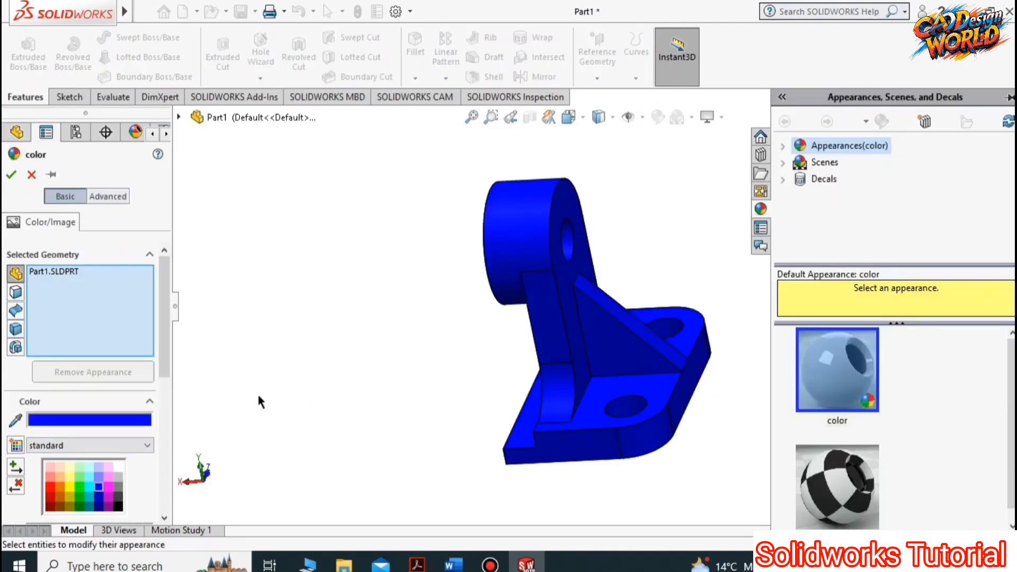
click(99, 476)
click(12, 175)
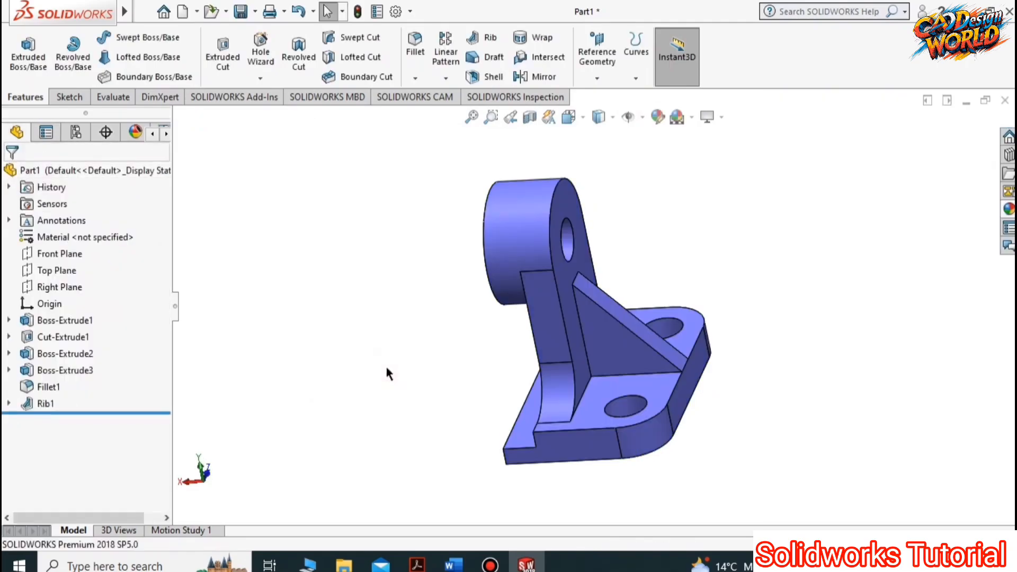
Restore the default 3 Point Faded scene and save the part as yatak in the bandicam vid folder.
click(690, 118)
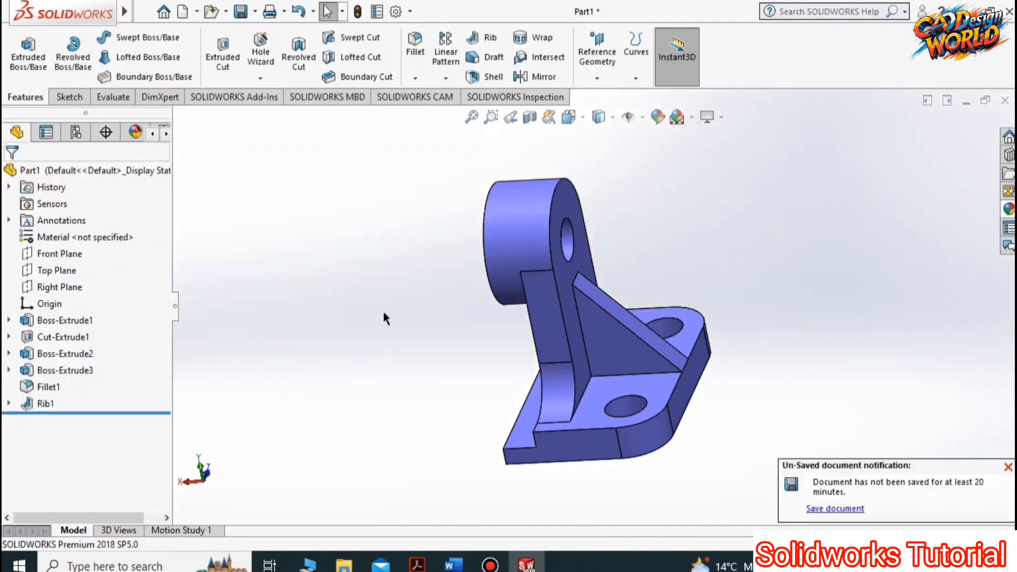
click(242, 12)
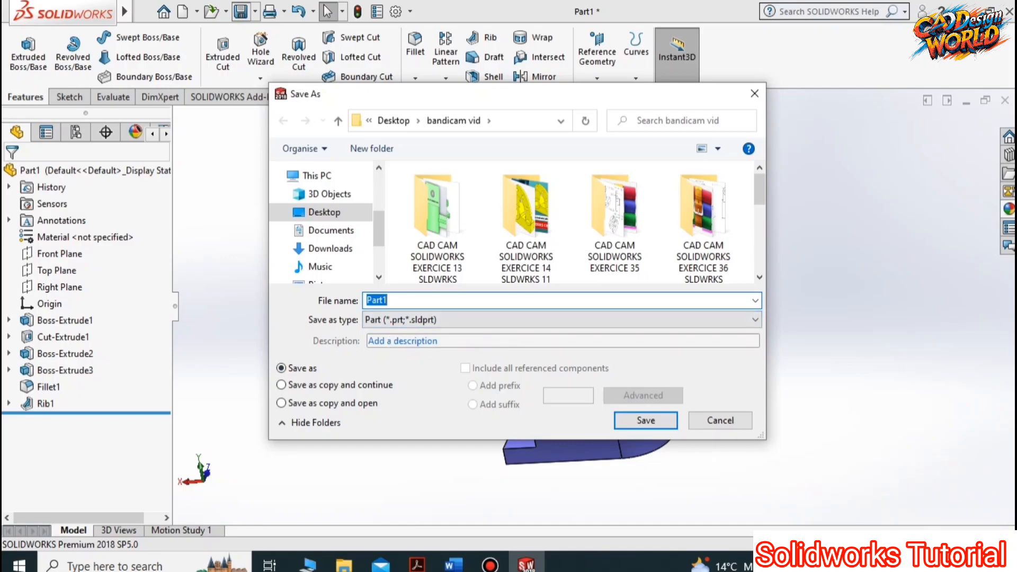
key(Return)
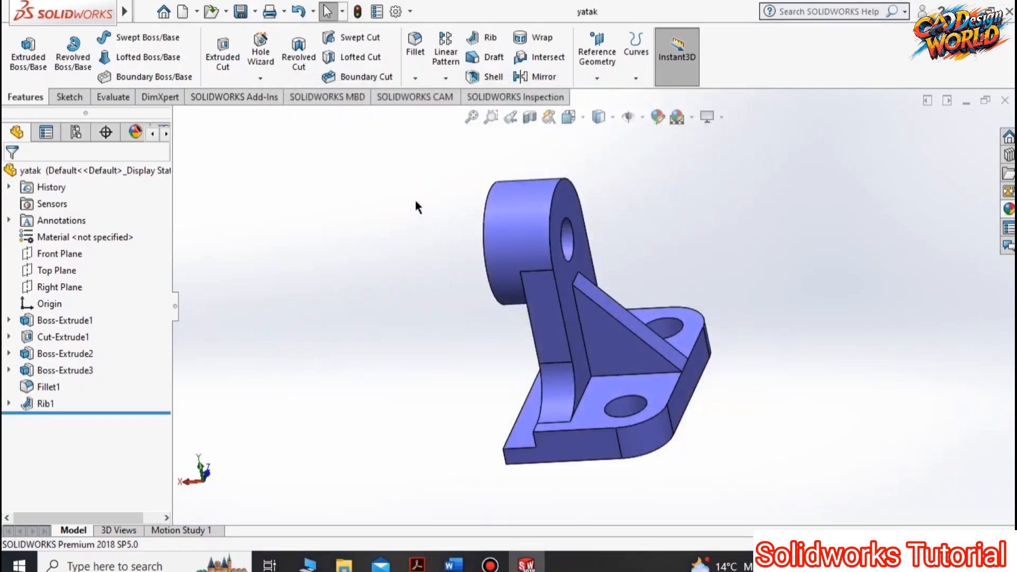
Create a new part and sketch a circle centred on the origin on its Front Plane.
click(201, 13)
double_click(353, 351)
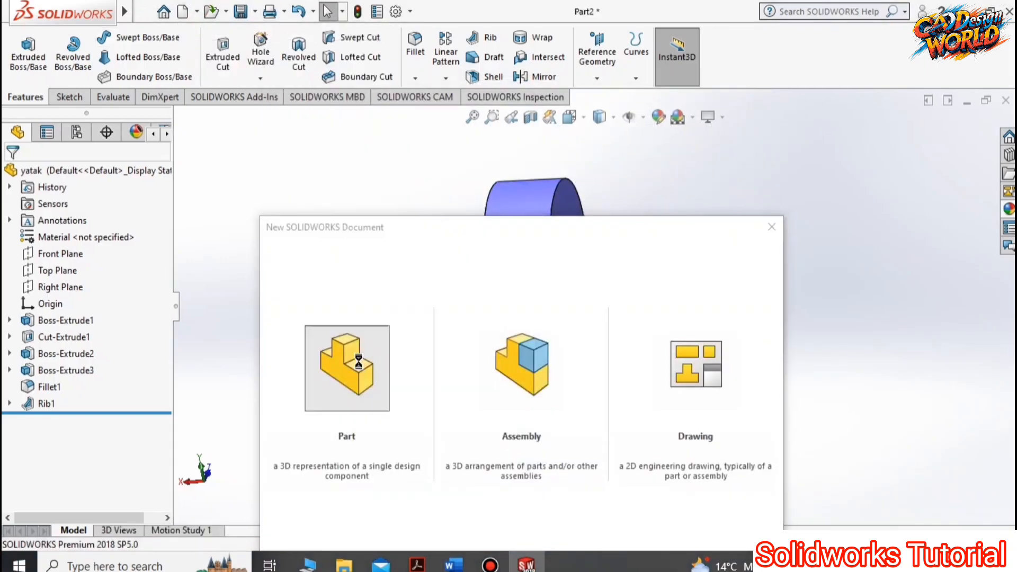
click(69, 97)
click(22, 45)
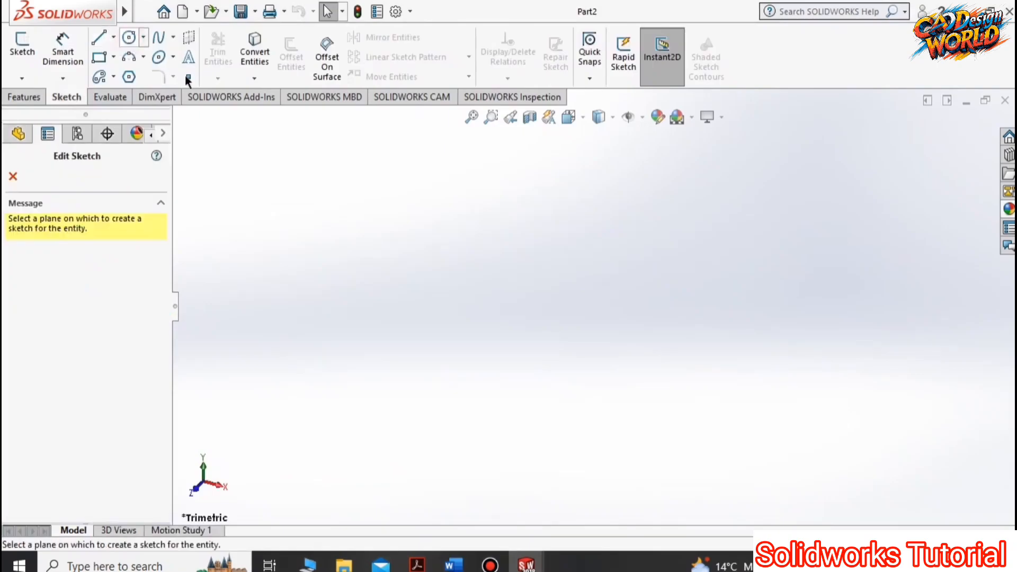
click(445, 220)
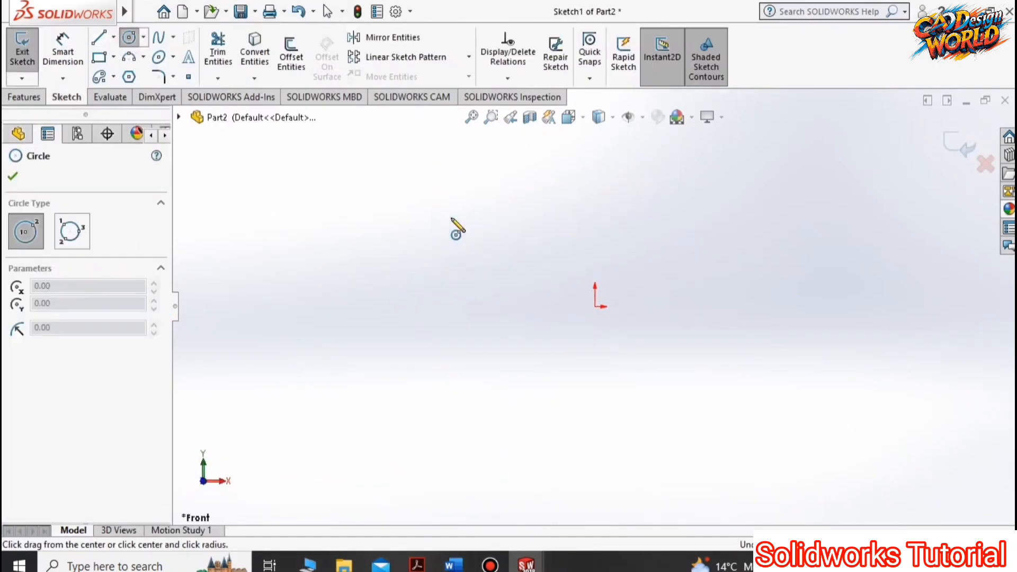
click(595, 306)
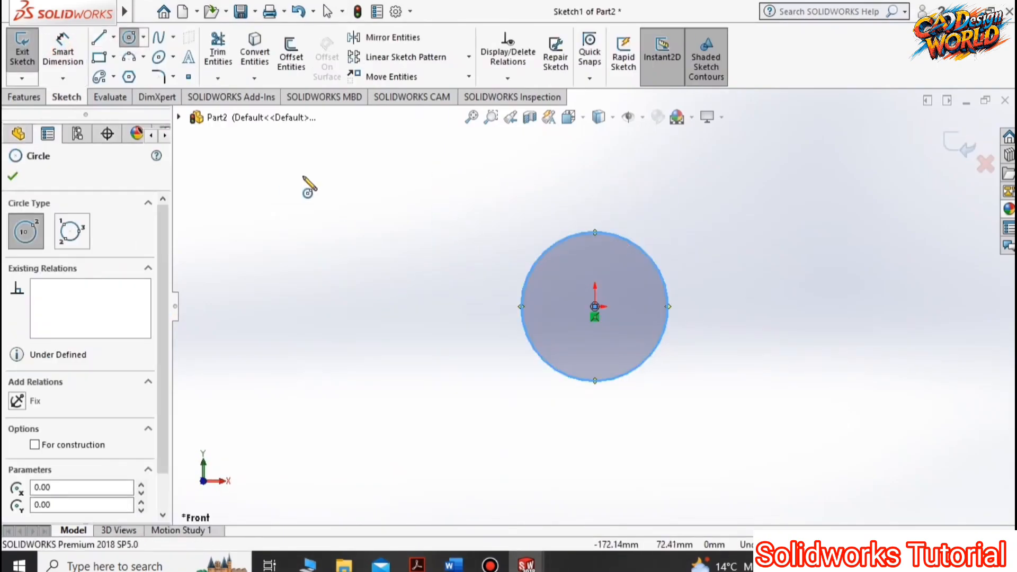
Dimension the origin-centred circle with a diameter of 30 mm.
click(525, 329)
click(129, 43)
click(55, 65)
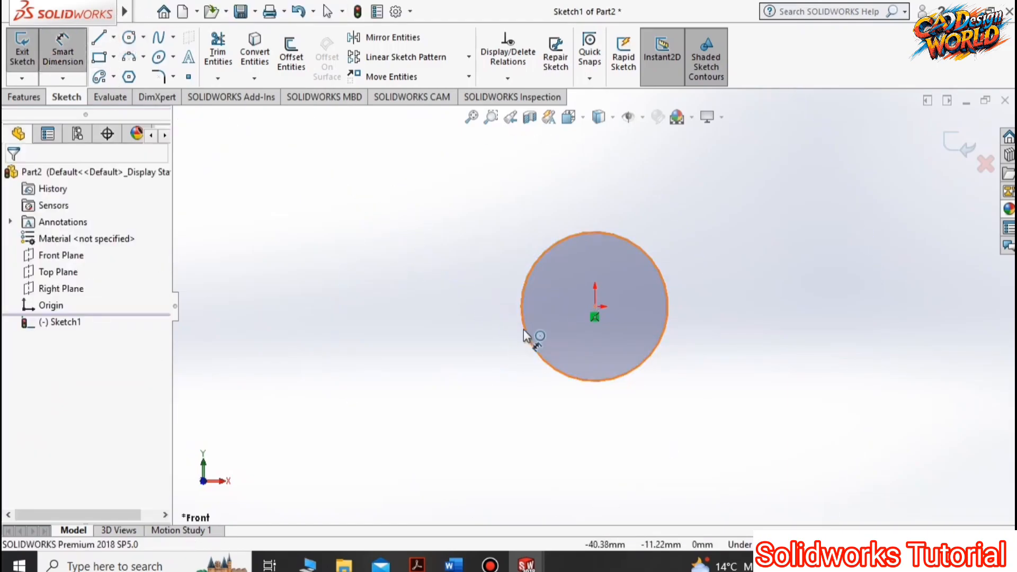
click(523, 328)
click(452, 320)
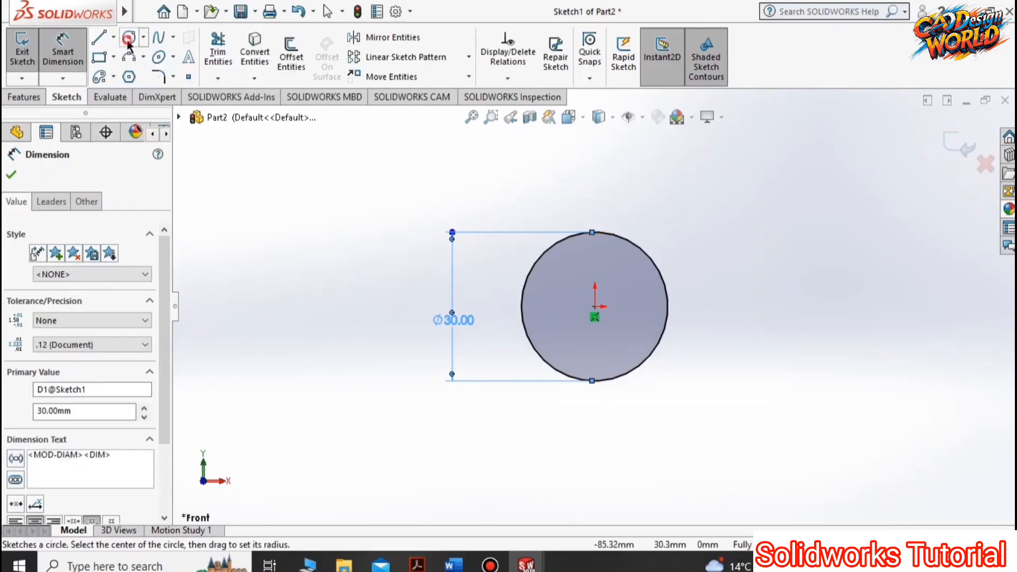
Sketch a smaller concentric circle inside the 30 mm circle and set its diameter to 12 mm.
click(128, 42)
click(594, 306)
click(566, 341)
key(Escape)
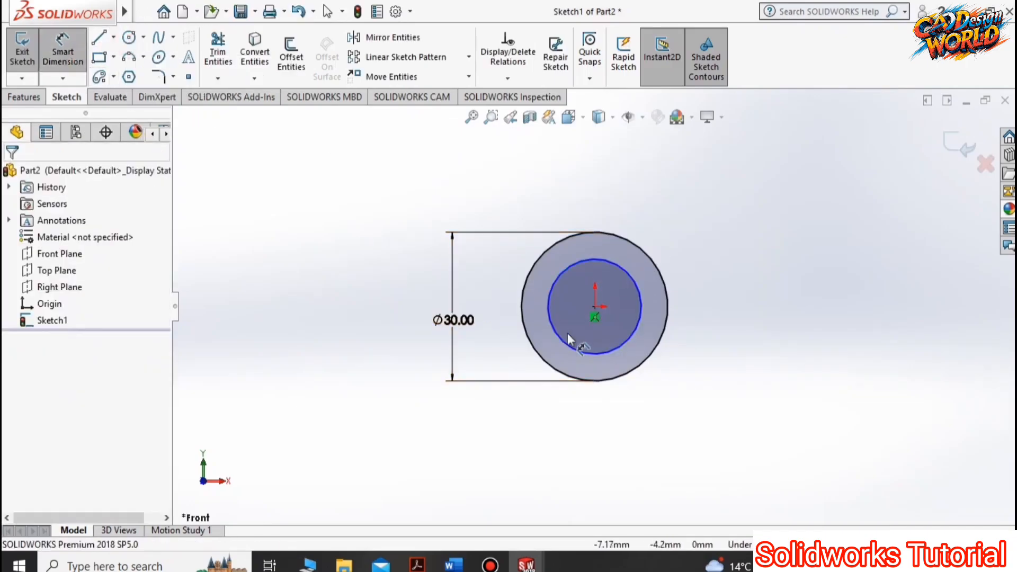
click(568, 339)
click(609, 417)
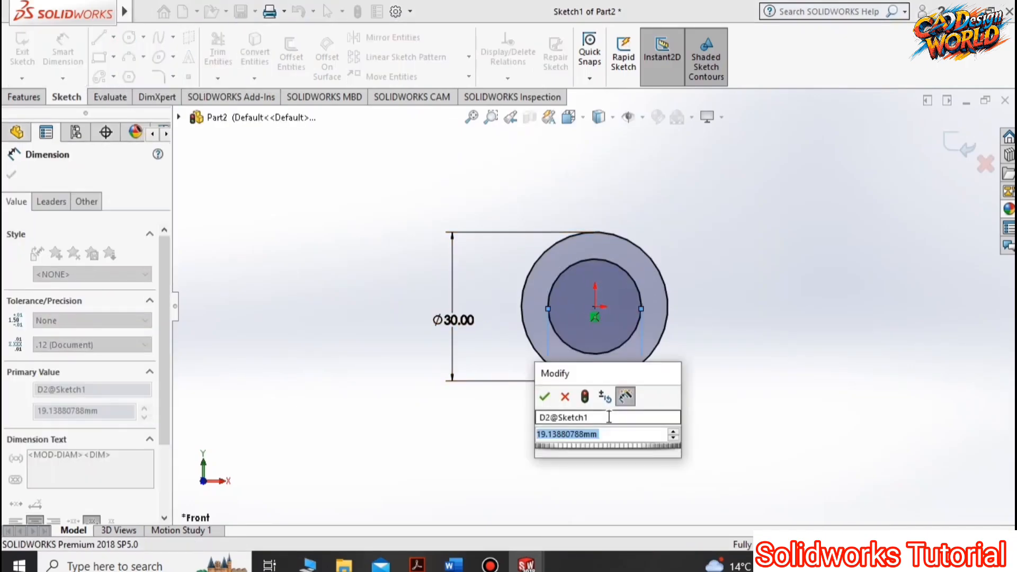
text(12)
key(Return)
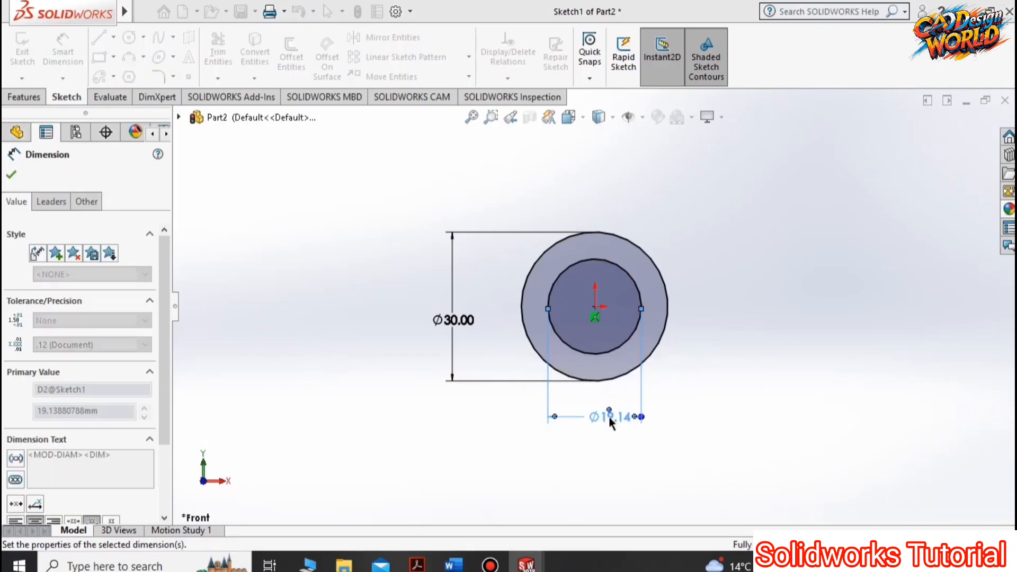
Extrude the ring between the two circles to a blind depth of 6 mm.
click(23, 97)
click(28, 53)
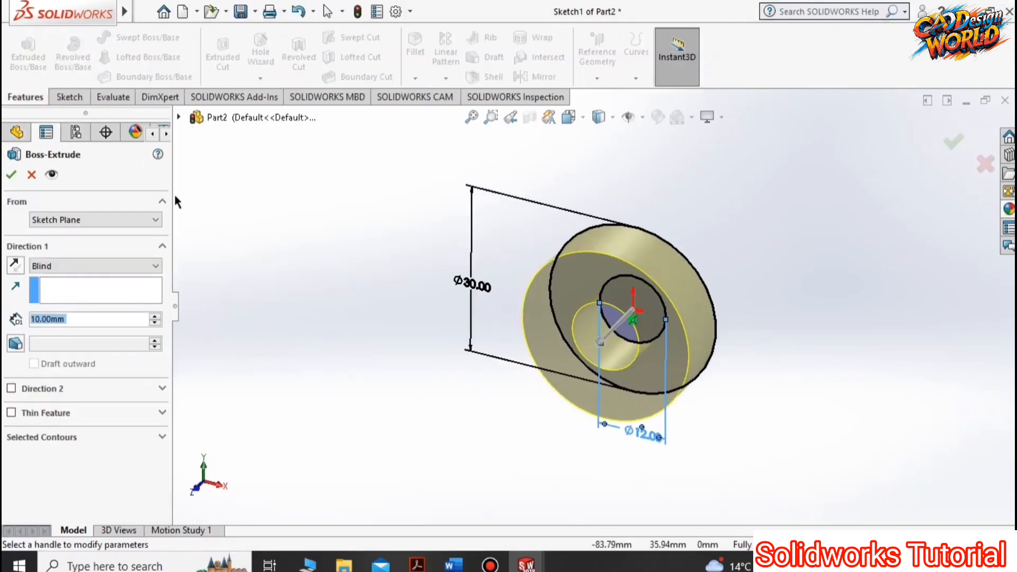
text(6)
key(Return)
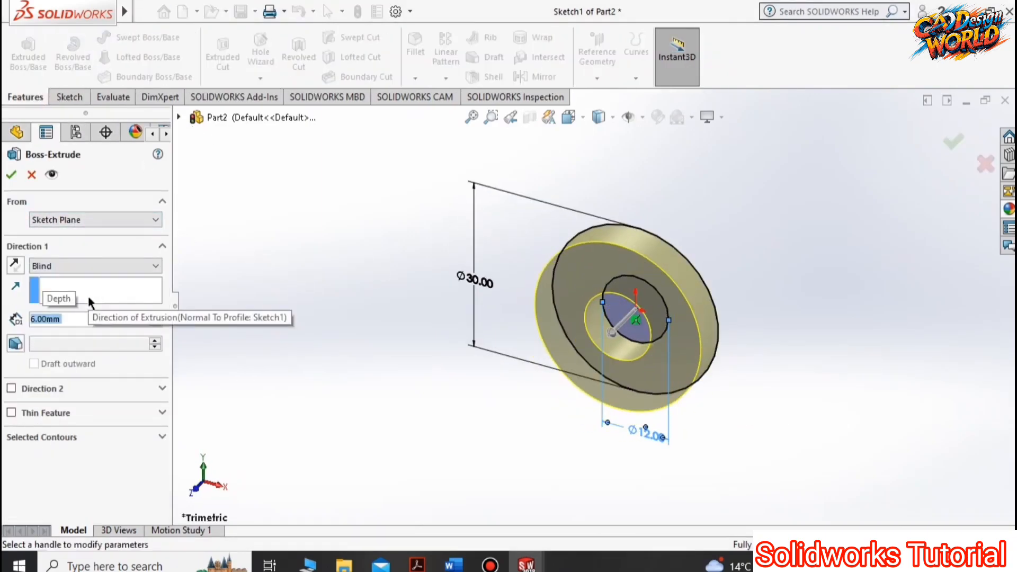
click(11, 174)
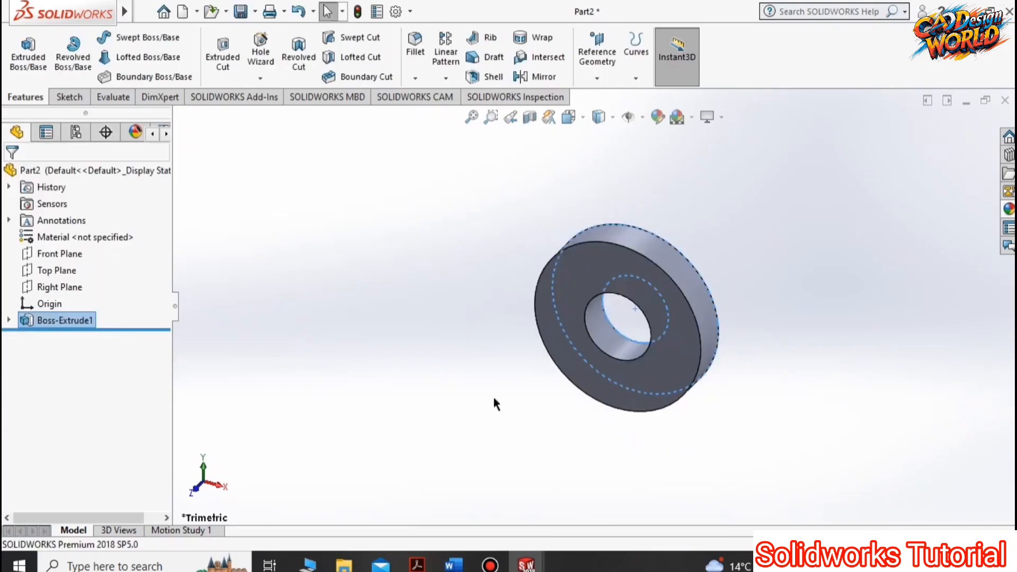
click(582, 289)
click(397, 288)
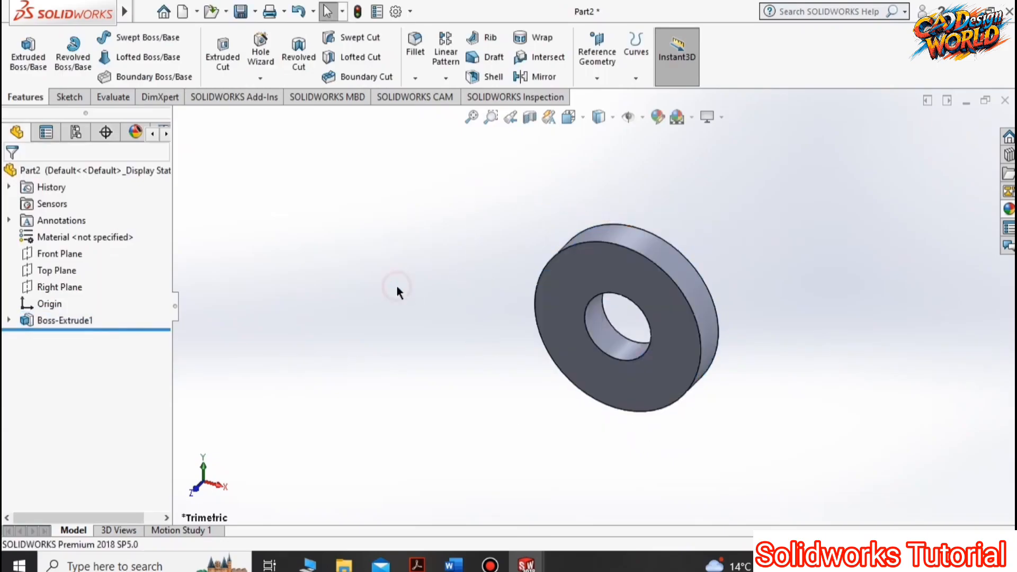
On the disc's front face, sketch two origin-centred circles, one matching the bore and one about 23 mm in diameter.
click(581, 118)
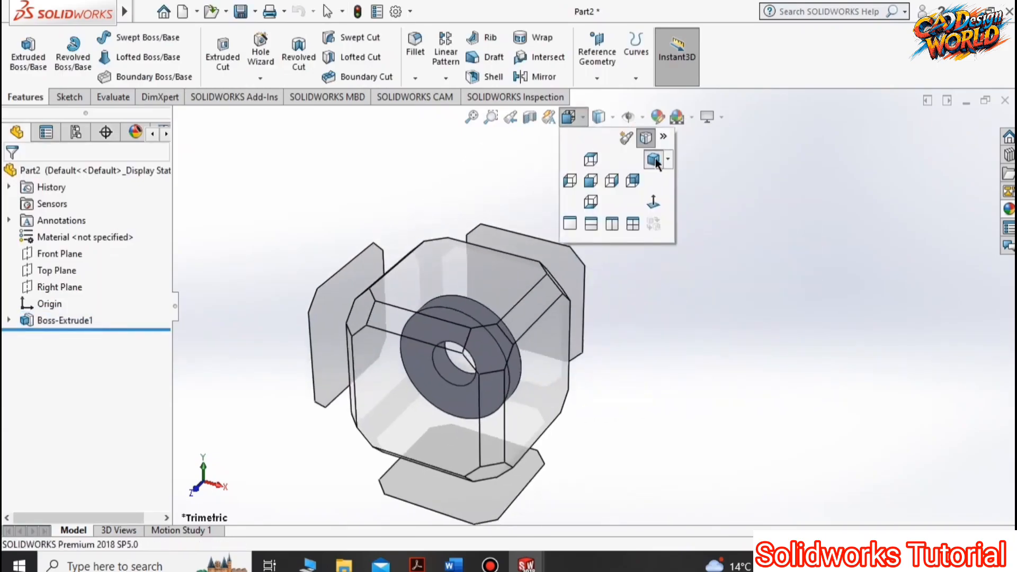
click(655, 159)
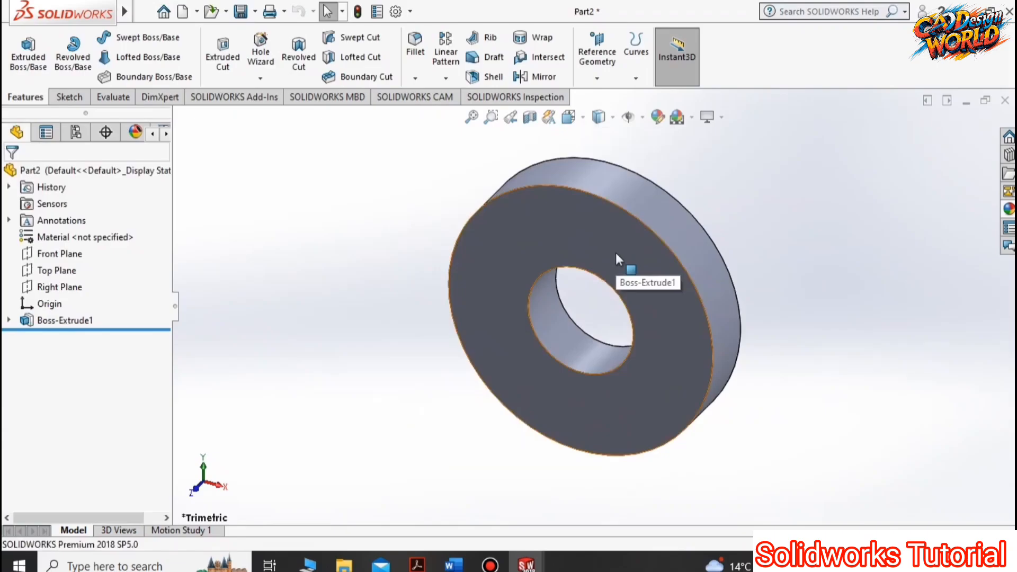
click(629, 252)
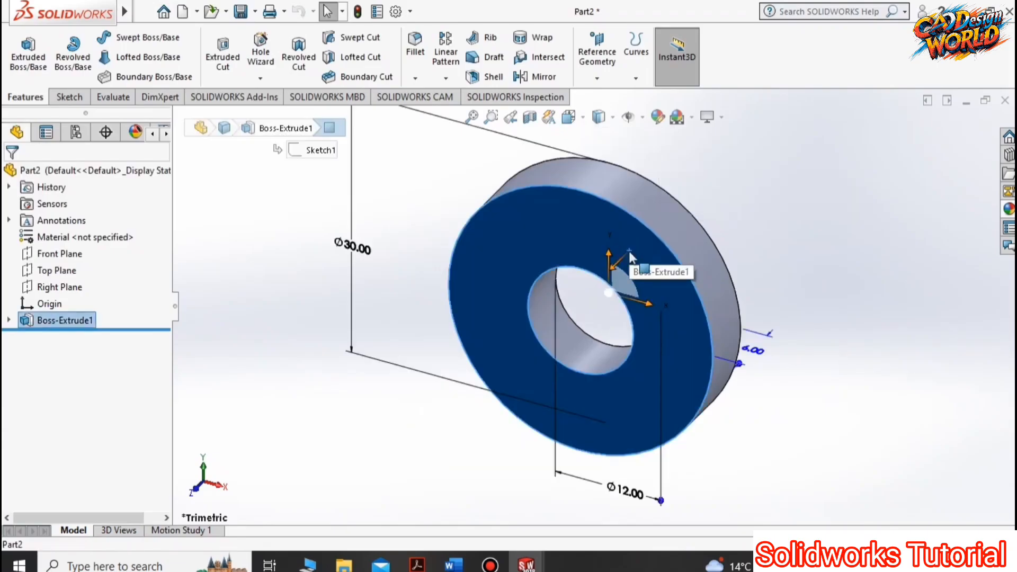
key(ctrl+6)
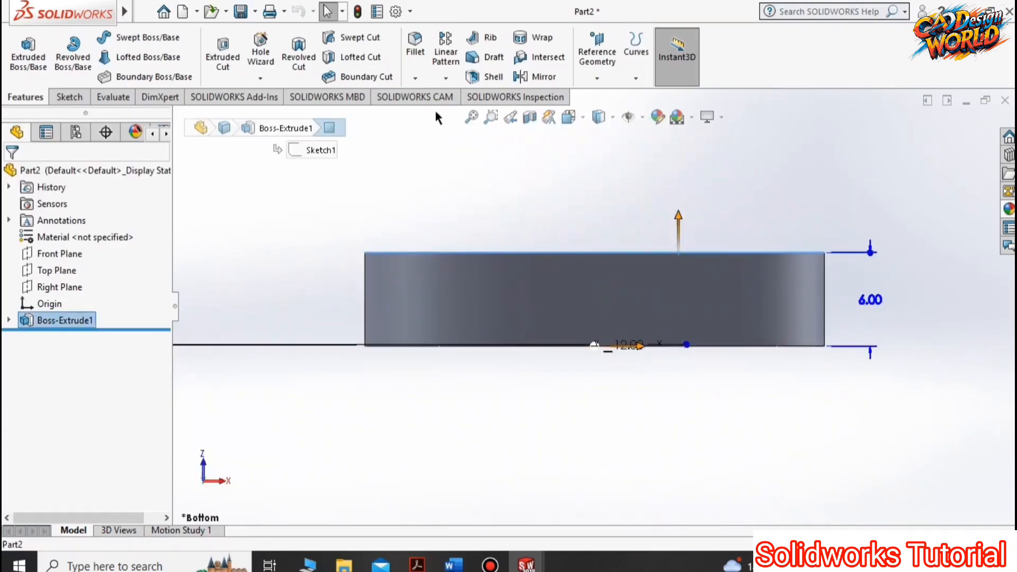
key(ctrl+8)
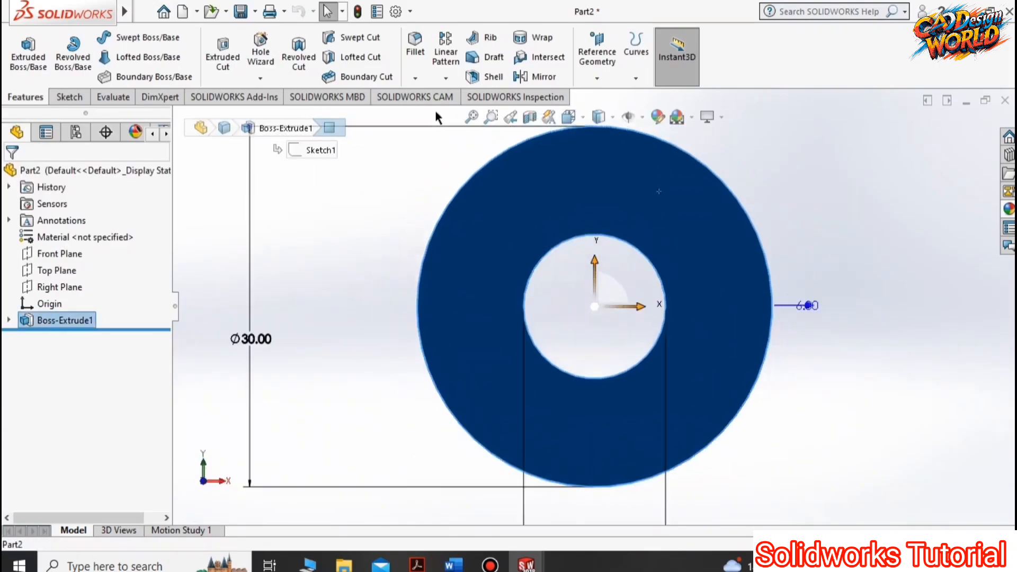
click(69, 97)
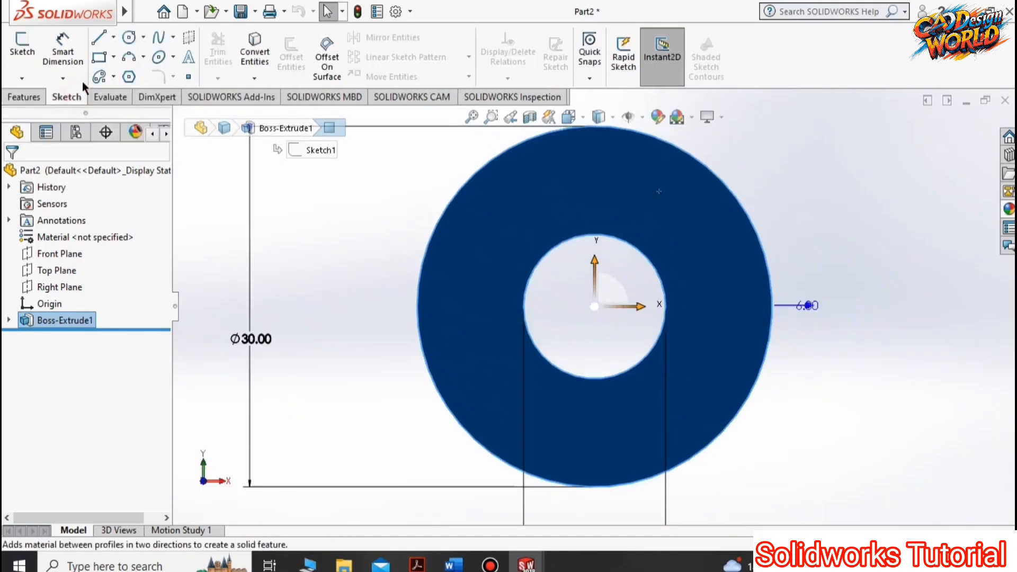
click(129, 40)
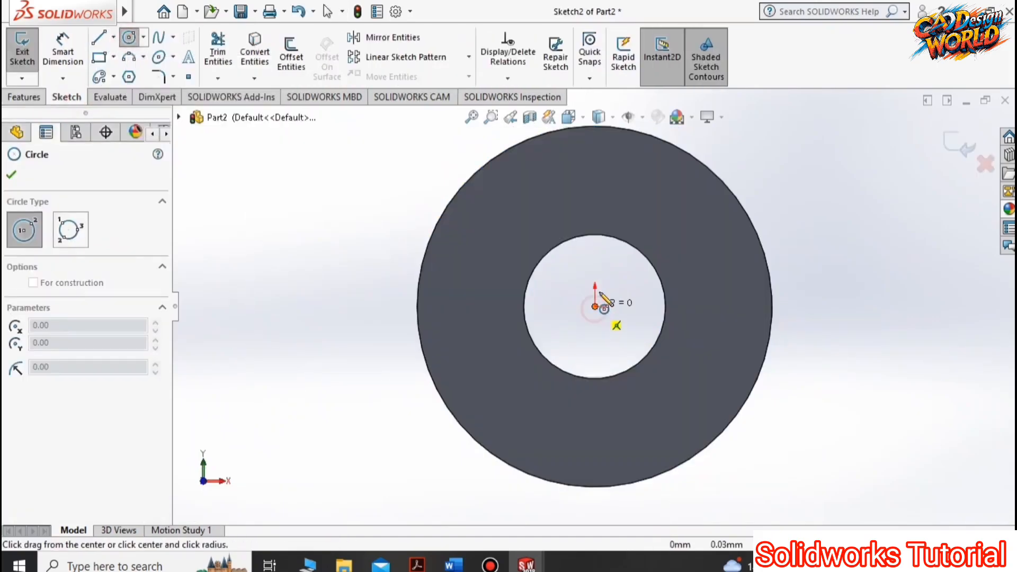
click(595, 306)
click(608, 239)
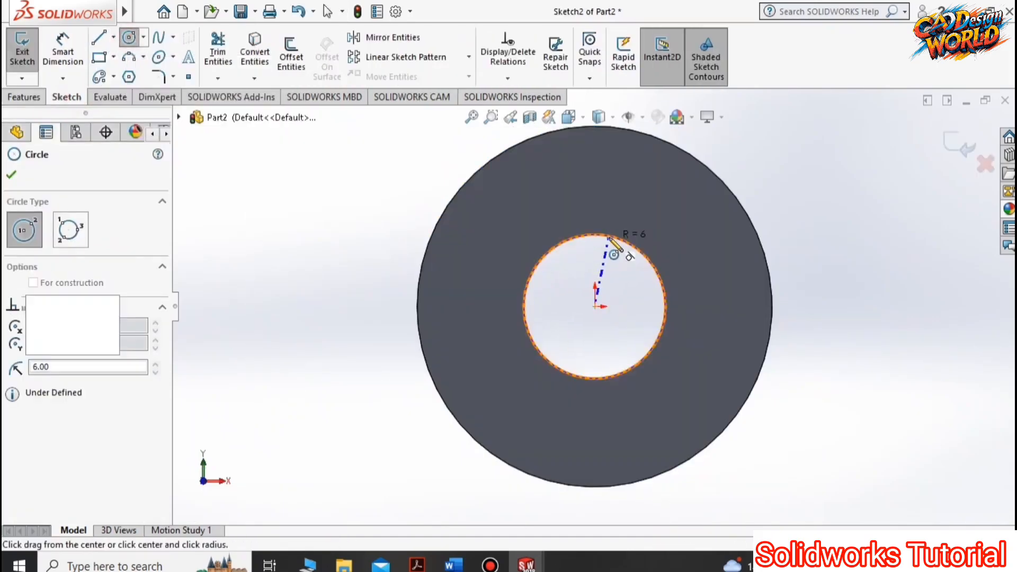
click(595, 306)
click(537, 185)
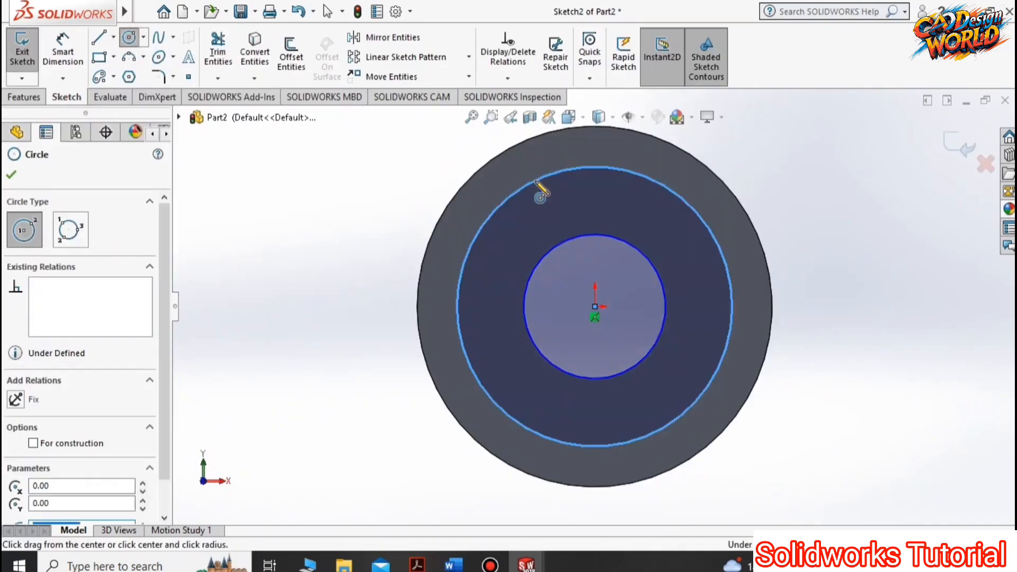
Dimension the inner circle at 12 mm diameter and the outer circle at 20 mm diameter.
click(63, 53)
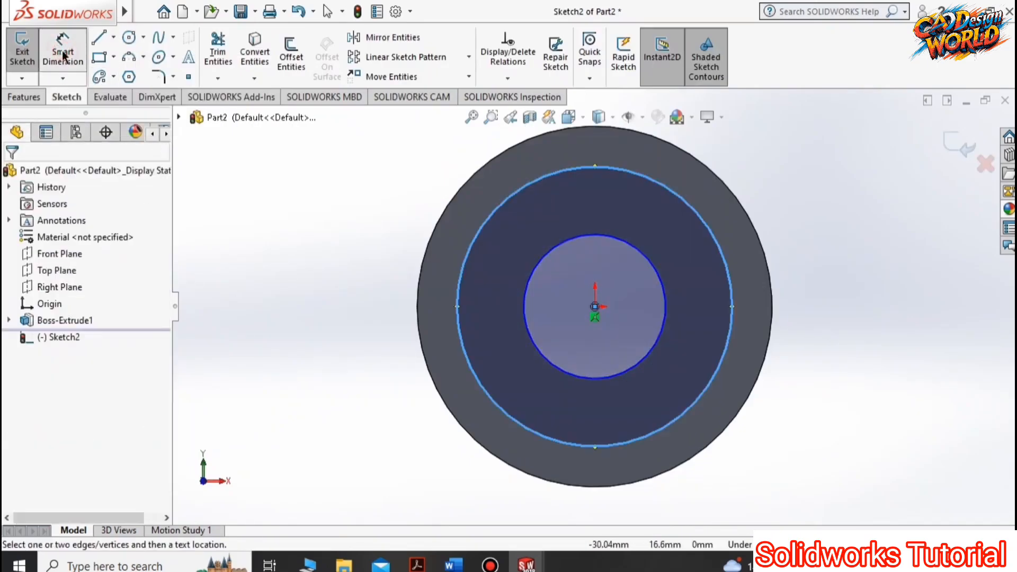
click(531, 336)
click(421, 455)
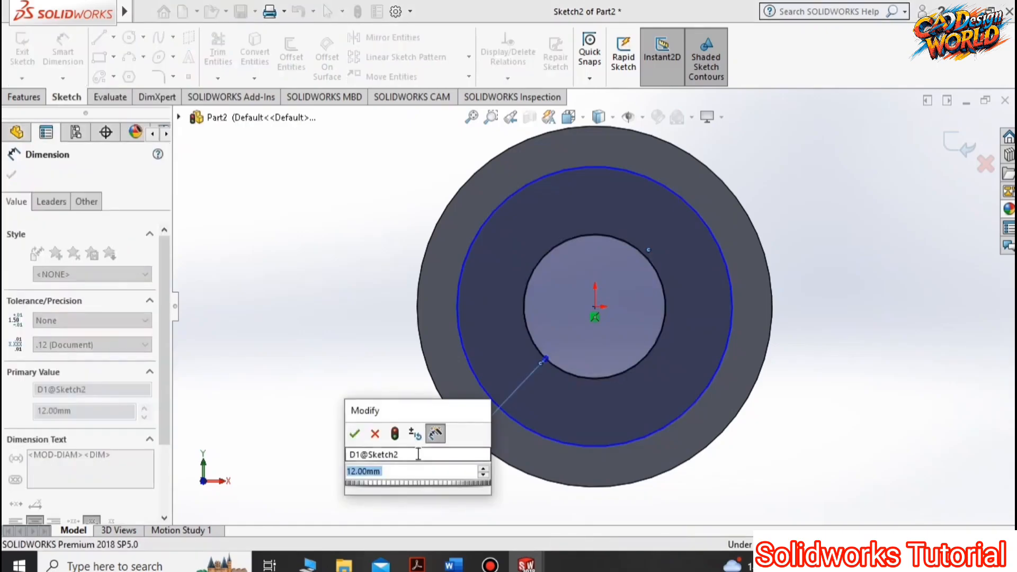
key(Return)
click(478, 377)
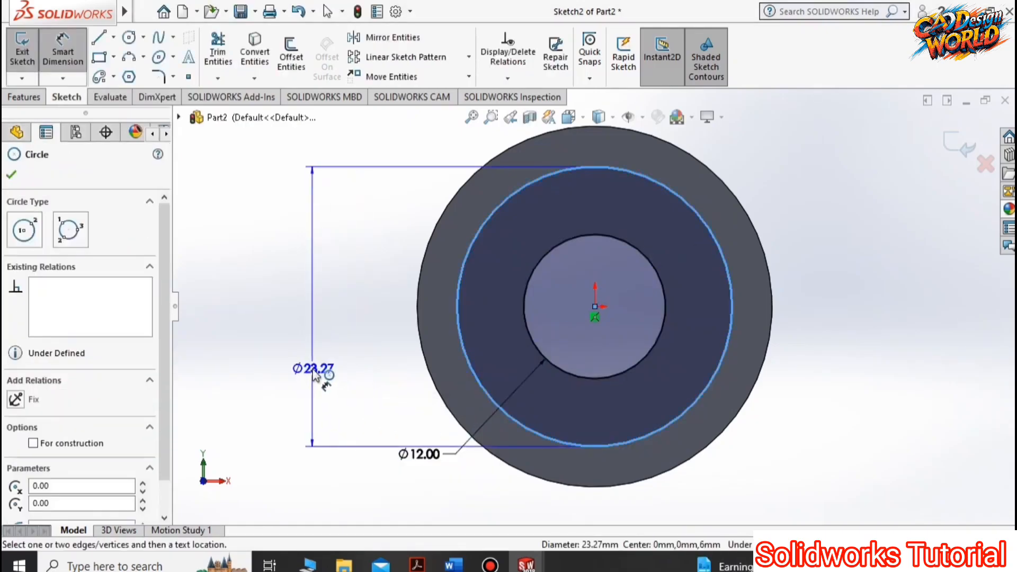
click(308, 344)
text(20)
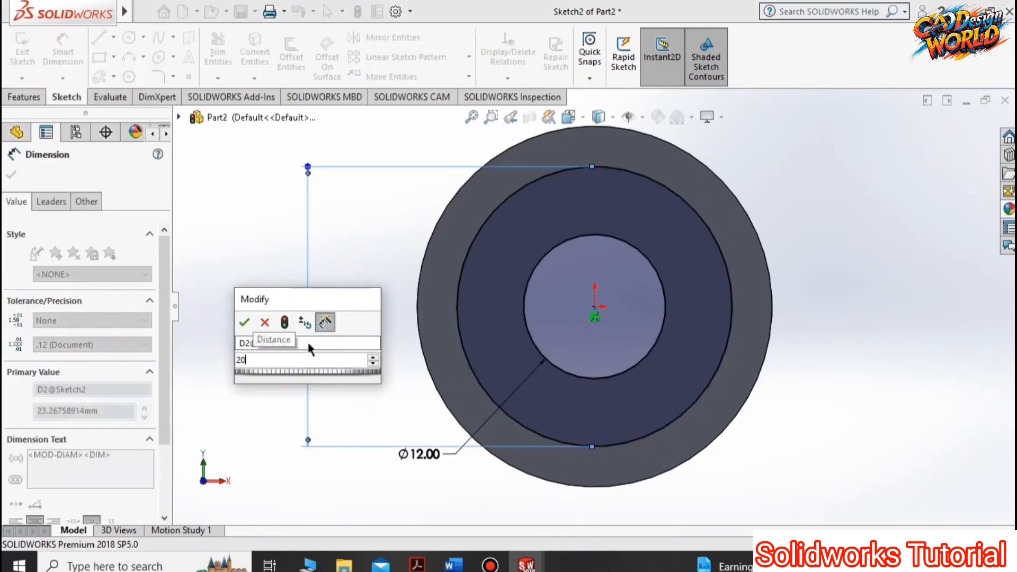
key(Return)
scroll(718, 249, up, 3)
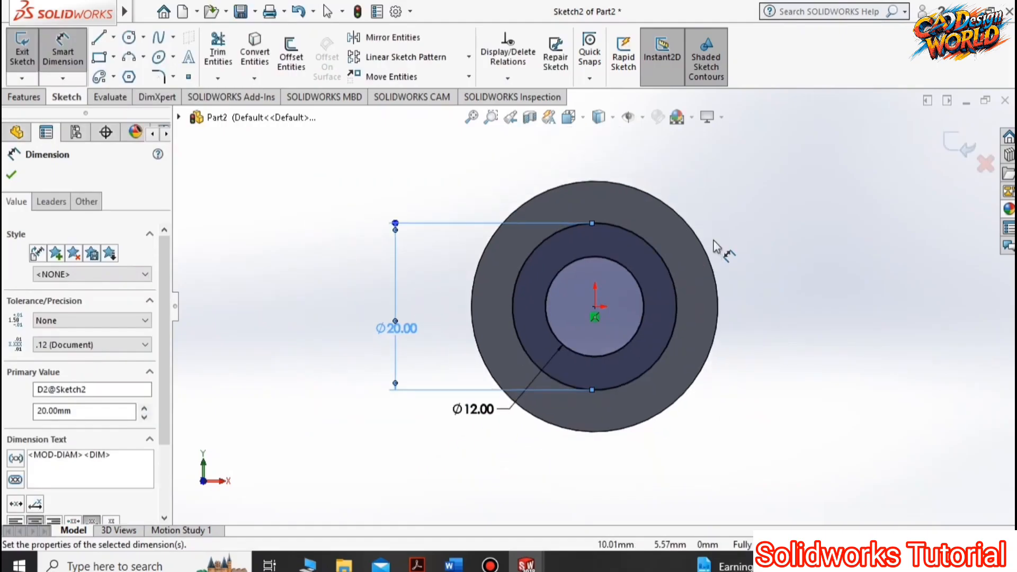
Extrude the 20 mm ring 14 mm outward from the disc as a merged hub and show the part in trimetric view.
click(24, 97)
click(37, 62)
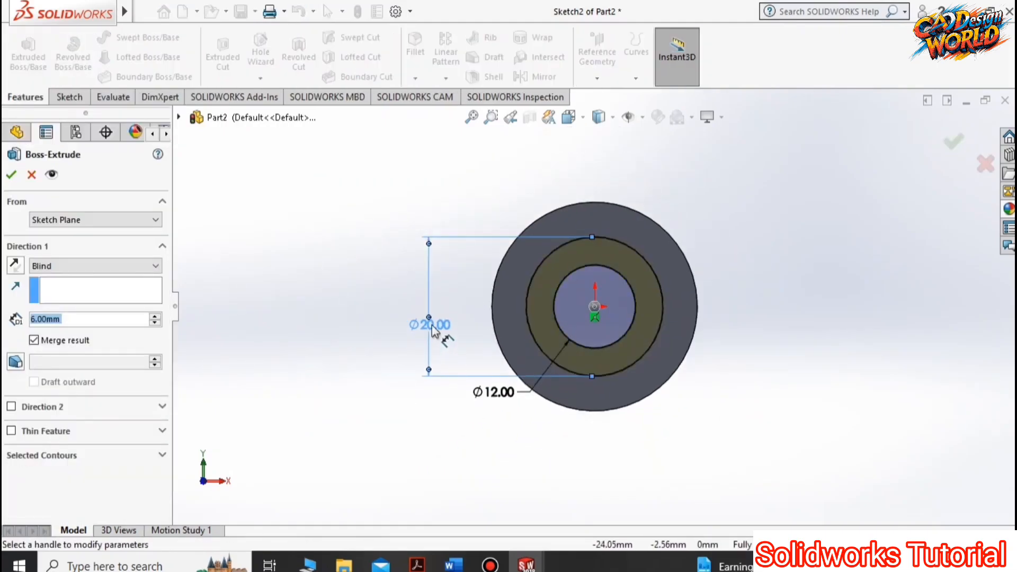
text(14)
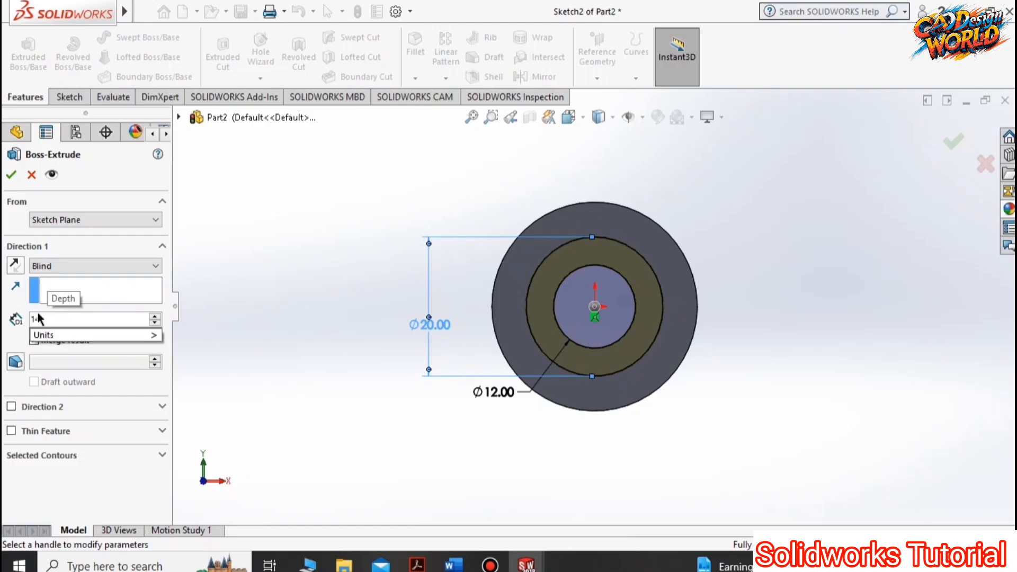
key(Return)
click(16, 175)
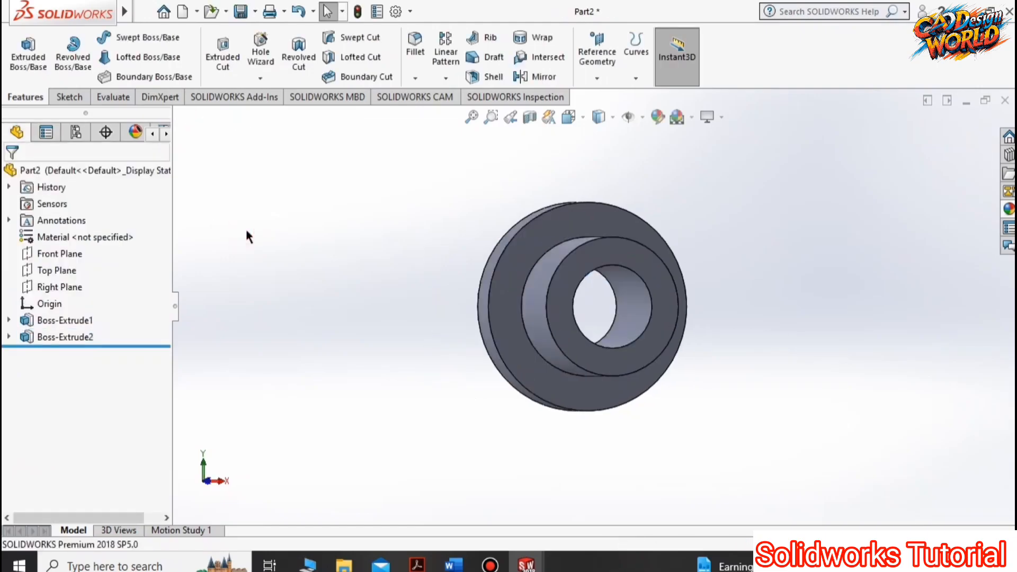
click(586, 123)
click(653, 157)
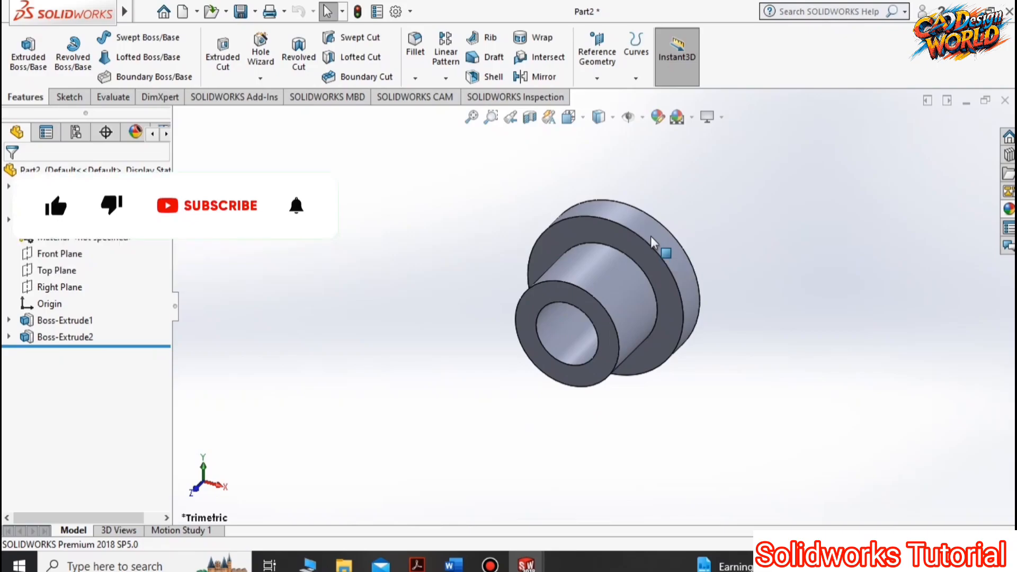
Save the part as part6 in the bandicam vid folder.
click(244, 15)
right_click(578, 300)
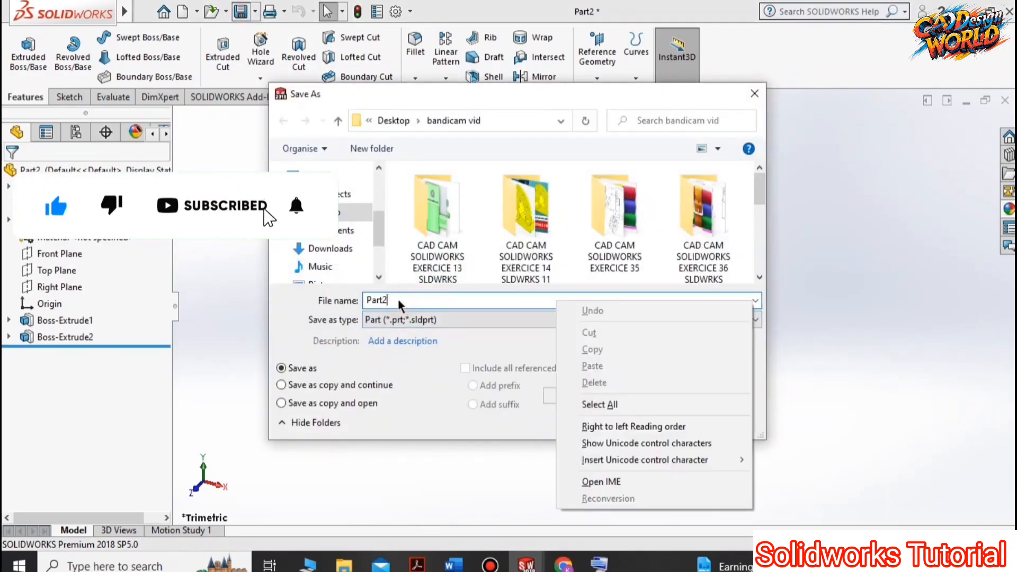
click(352, 304)
text(part6)
key(Return)
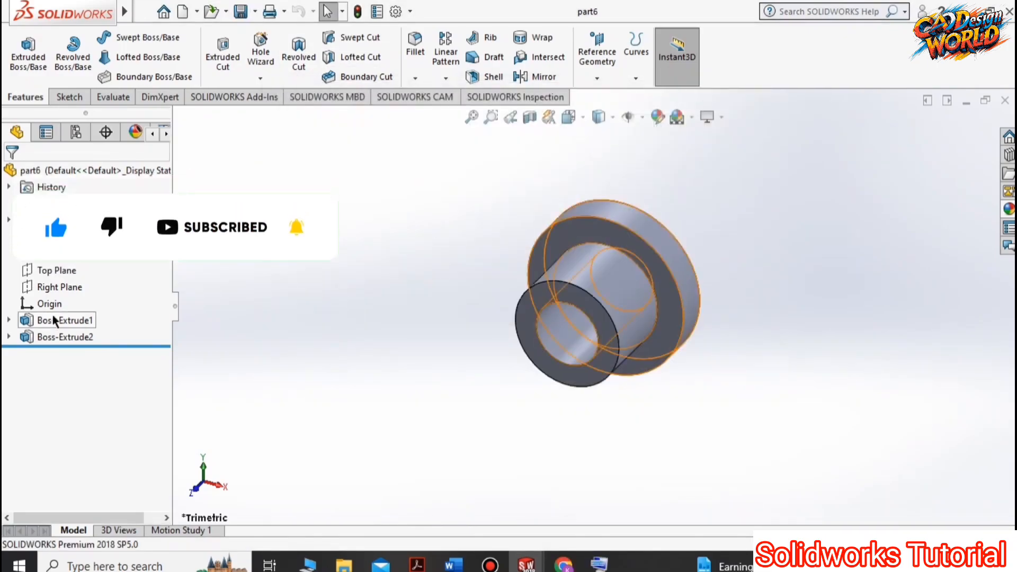
Colour the whole part light green from the standard palette and apply the 3 Point Faded scene.
click(658, 117)
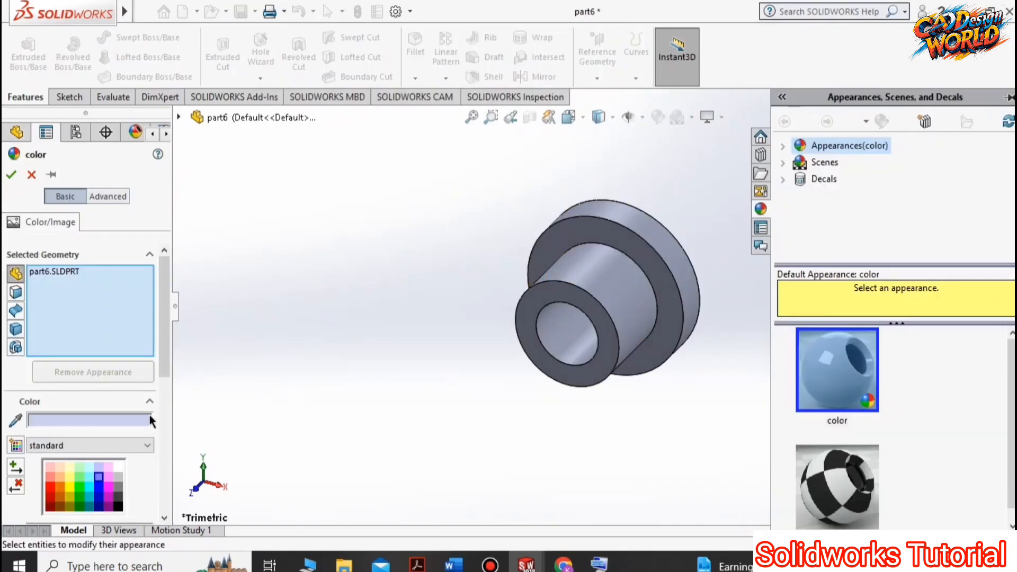
click(84, 474)
click(11, 175)
click(685, 132)
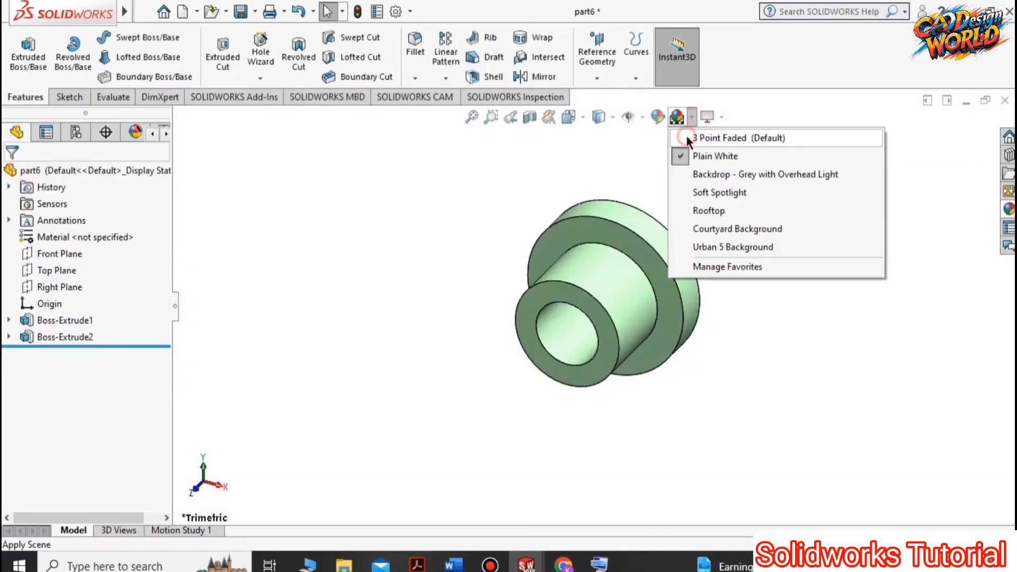
Browse the Steel, Iron and Aluminium Alloys groups of the material library without assigning a material.
click(121, 238)
right_click(127, 237)
click(169, 241)
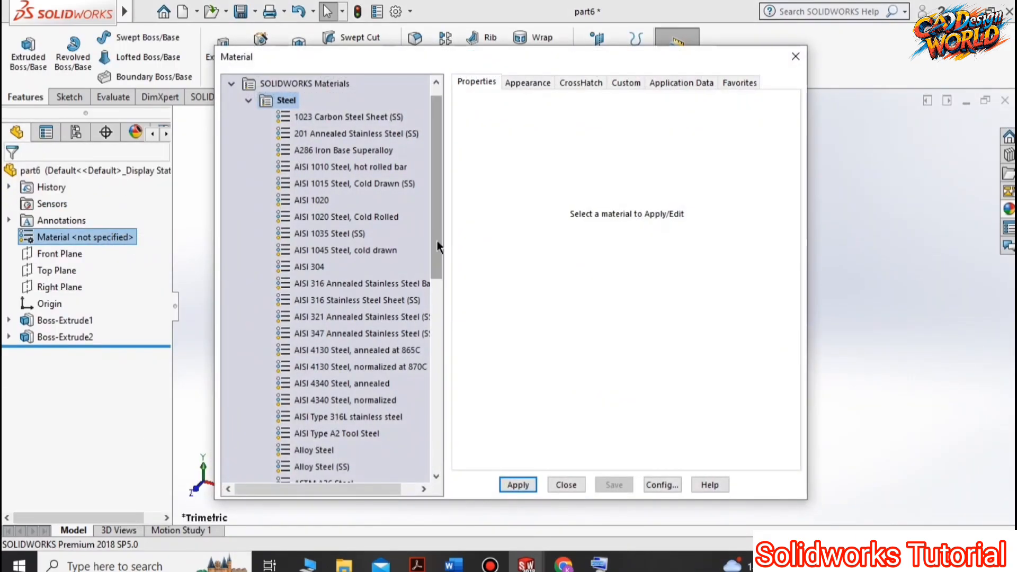
scroll(437, 245, down, 4)
scroll(436, 325, down, 2)
click(249, 317)
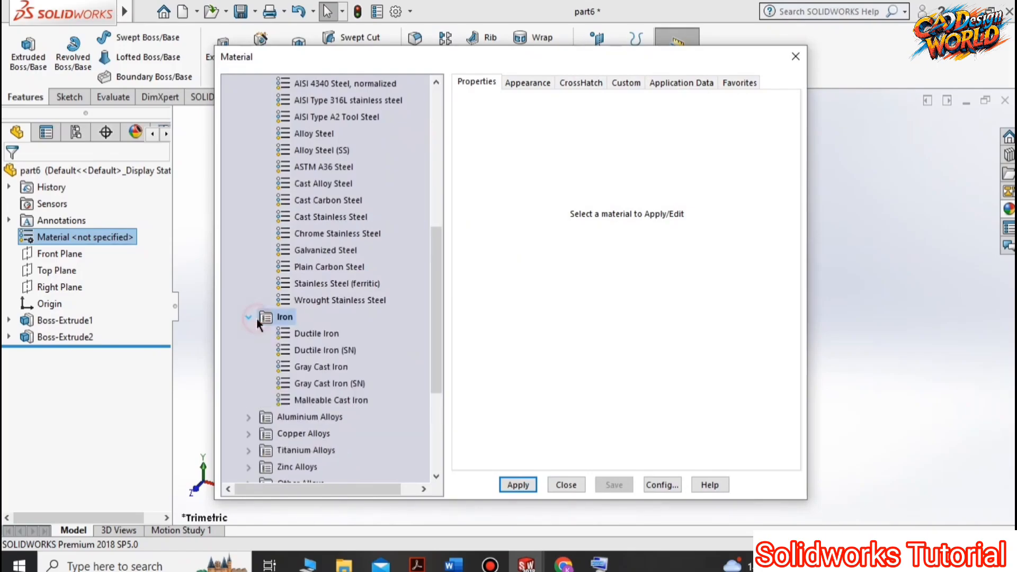
click(248, 418)
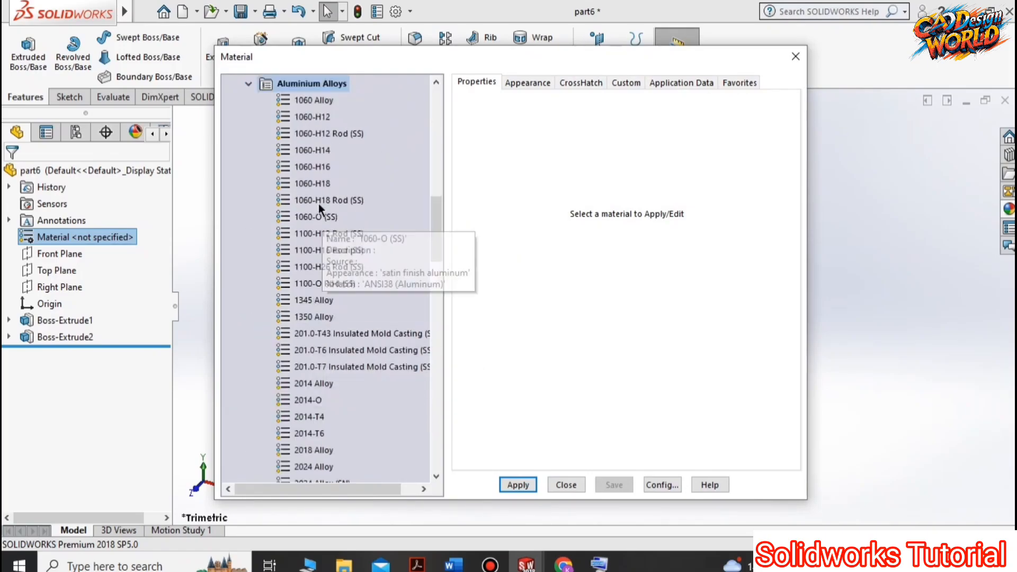
click(318, 167)
click(795, 56)
Save the recoloured part6.
click(241, 11)
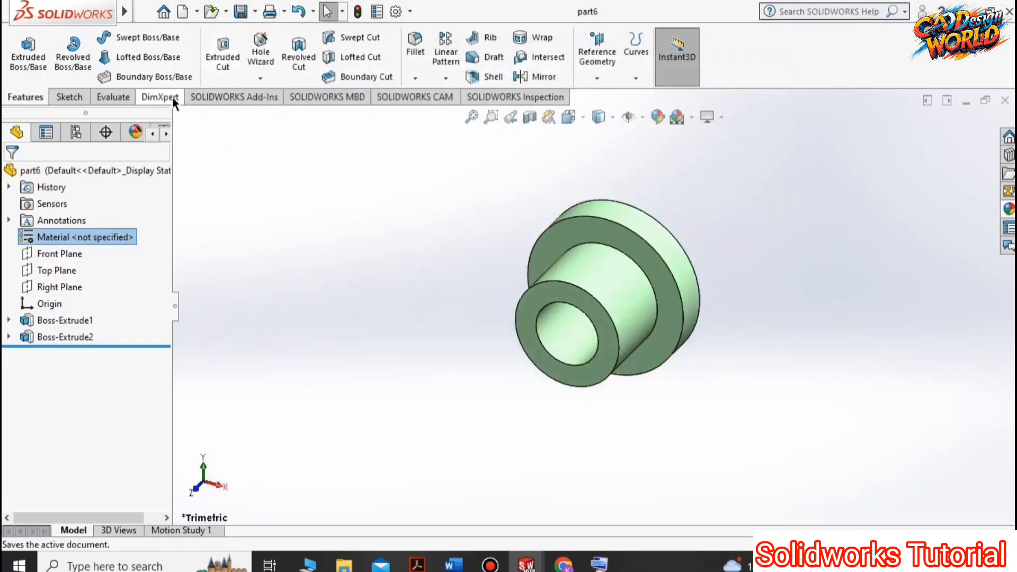